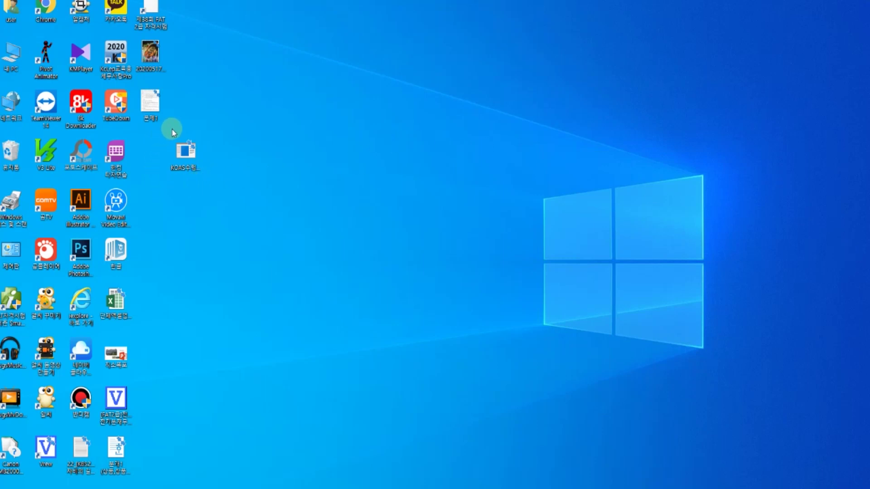
- Launch the KOAS program, pick the GTQ 1급 exam and enter the examinee's name
double_click(186, 156)
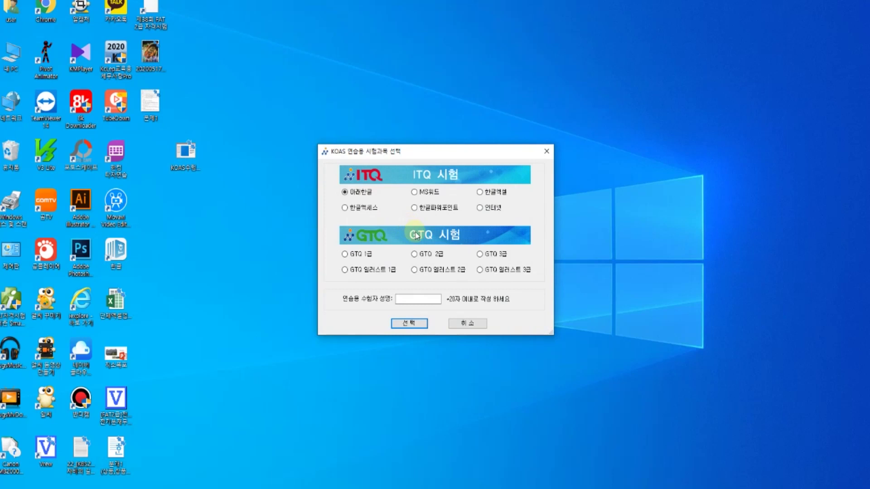
click(344, 254)
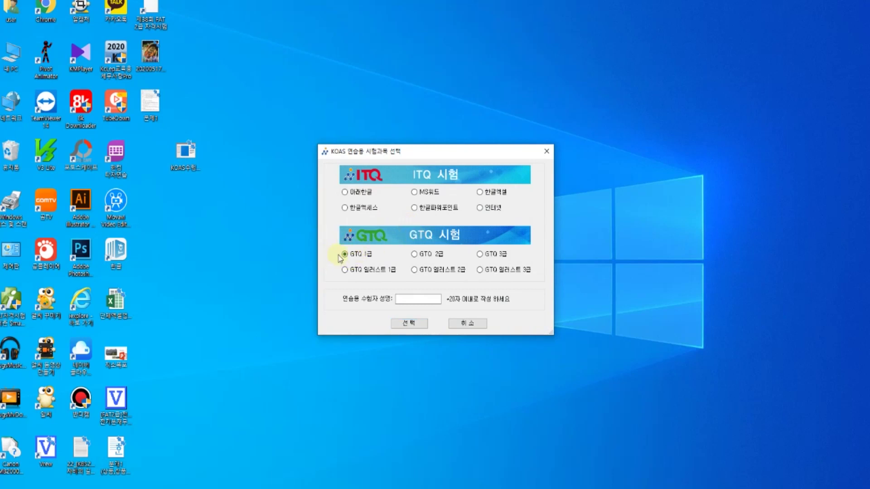
click(403, 298)
click(412, 324)
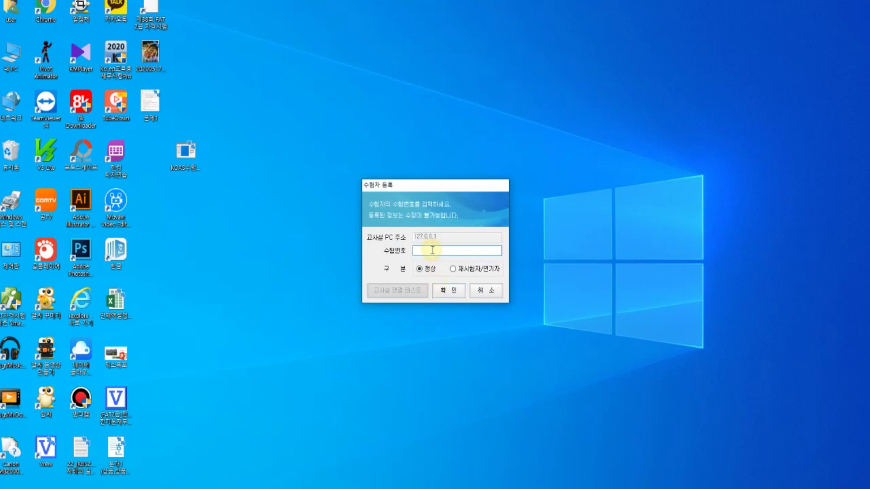
- Submit and confirm the examinee number, choose Photoshop as the version and start the exam
click(446, 291)
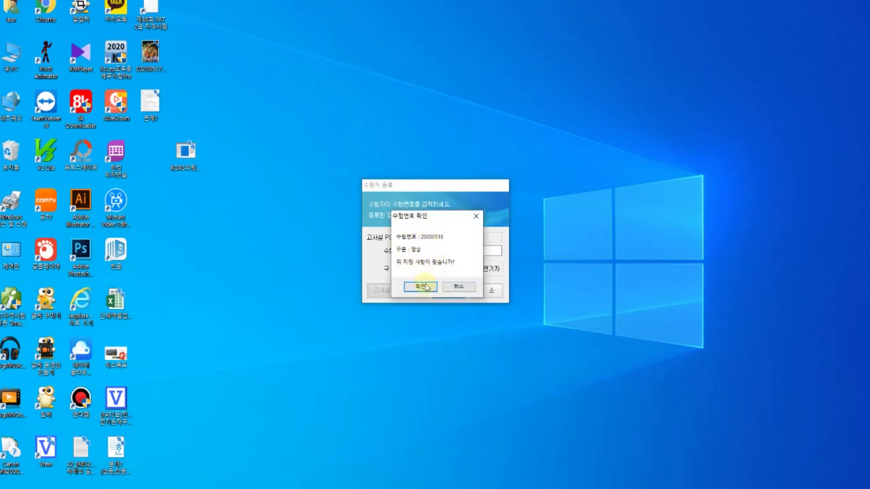
click(425, 287)
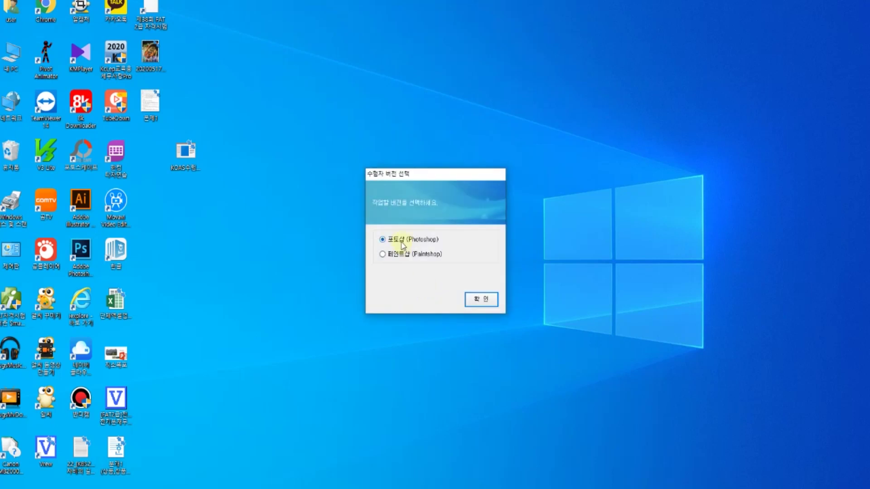
click(479, 297)
click(449, 306)
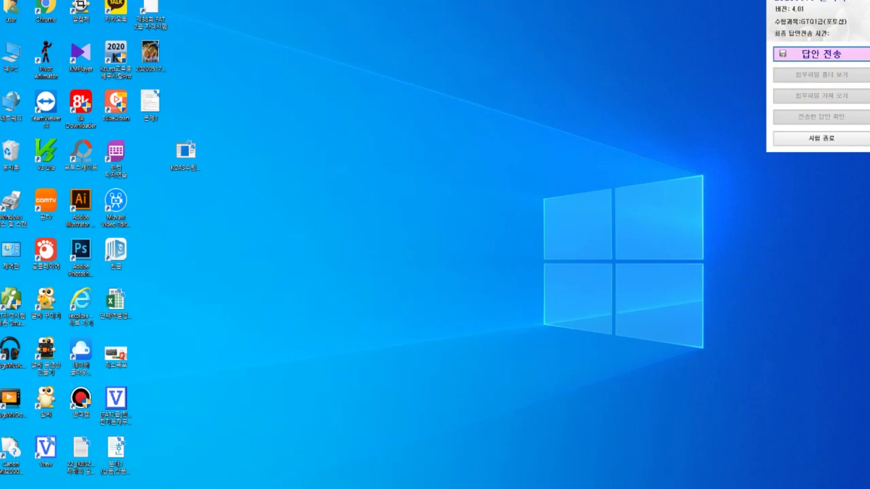
- Switch to Photoshop and scroll the problem sheet down to the instruction table
key(alt+Tab)
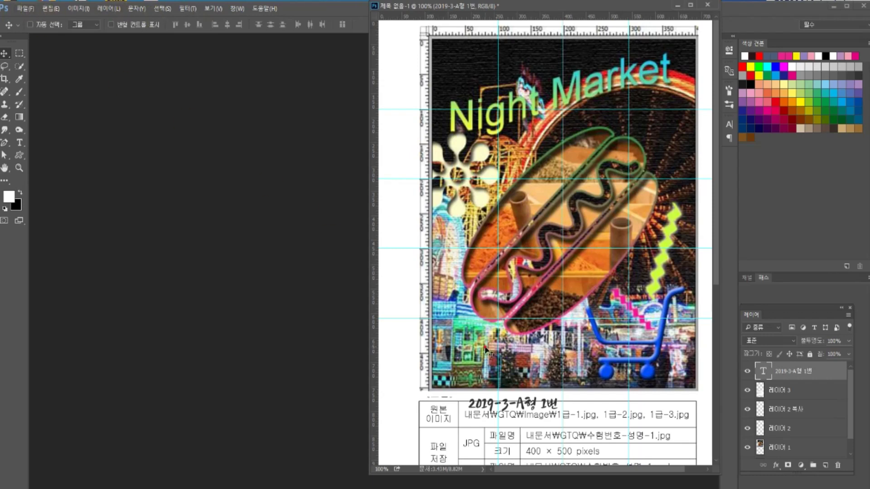
scroll(486, 350, down, 5)
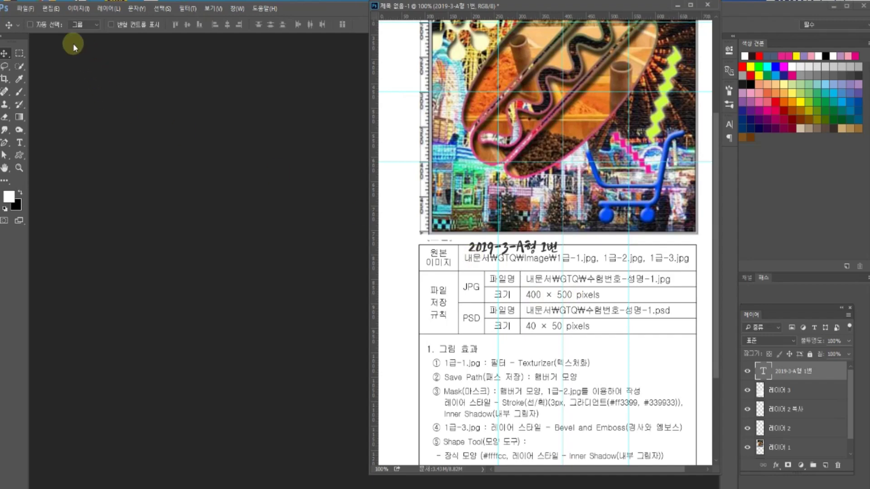
- Start a new 400 × 500 px document named with the date and the examinee's name
click(26, 8)
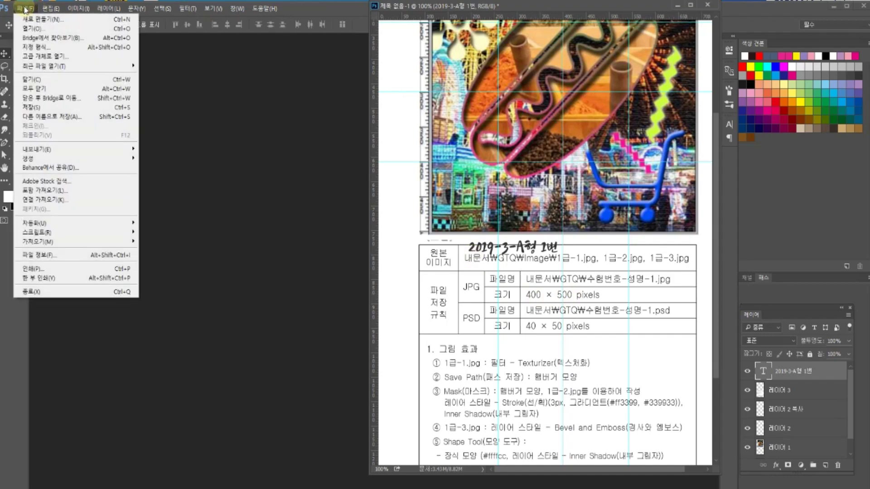
click(28, 19)
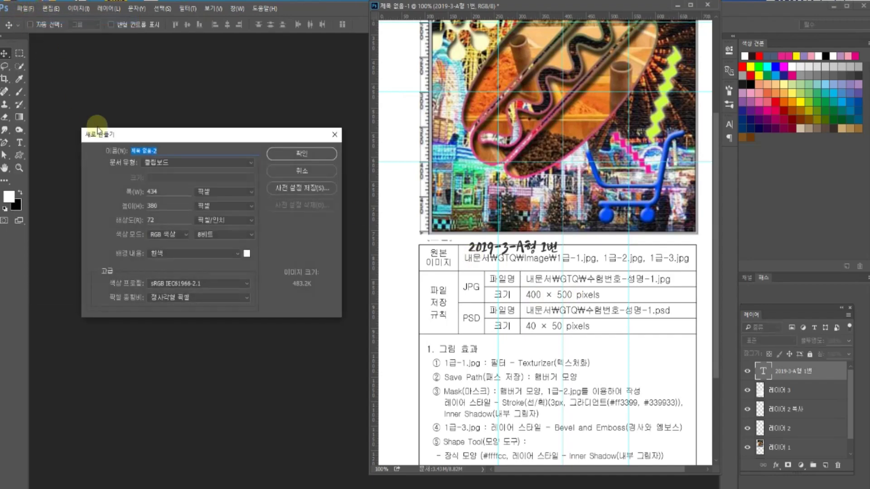
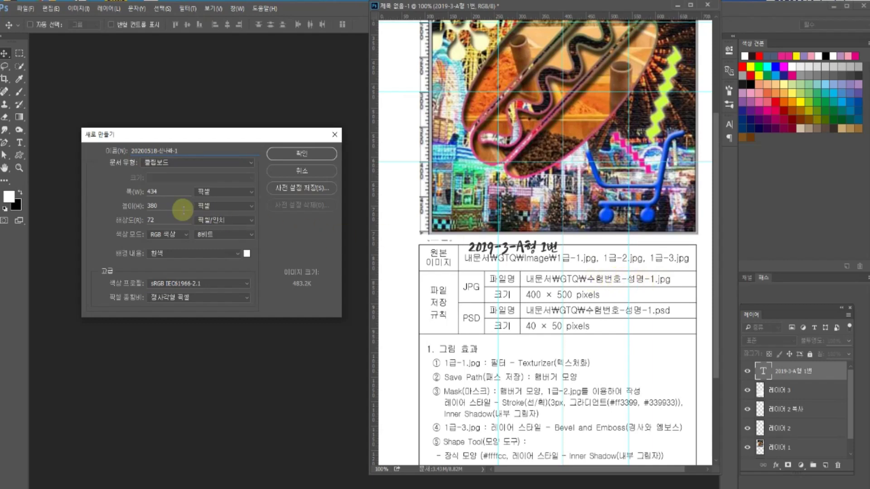
double_click(164, 190)
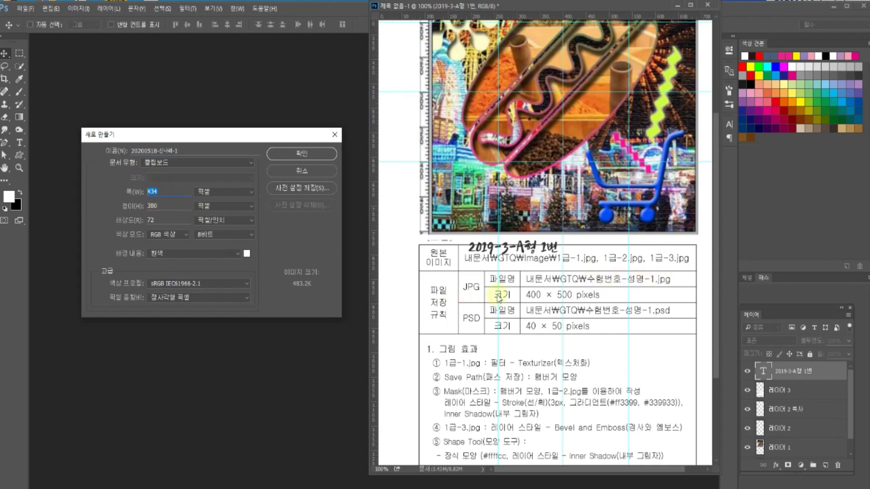
text(400)
double_click(154, 206)
text(500)
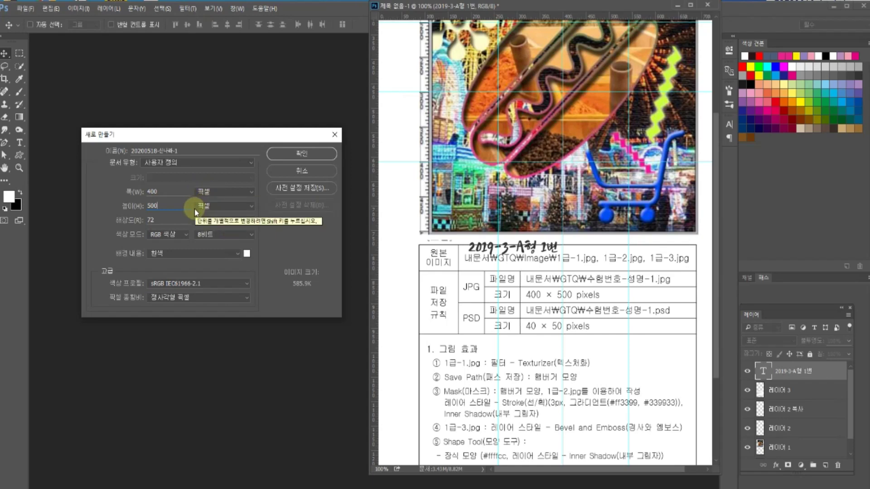
- Set RGB colour mode, create the document and float it beside the poster
click(159, 234)
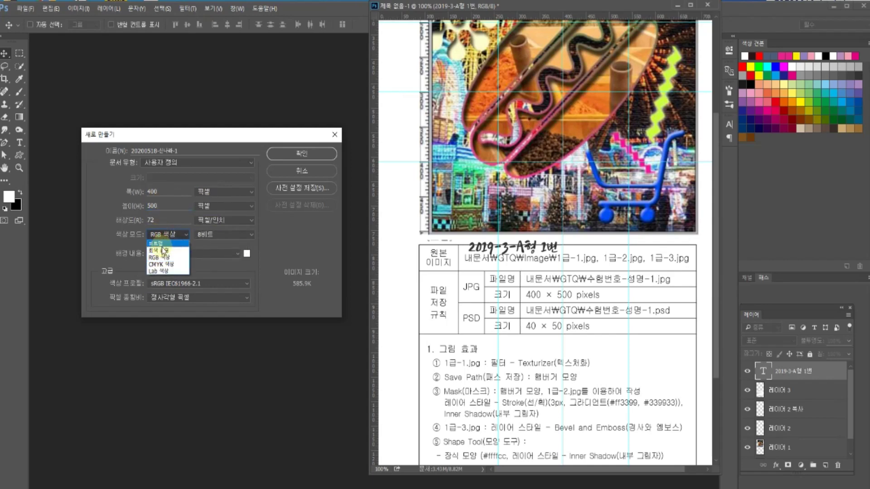
click(160, 250)
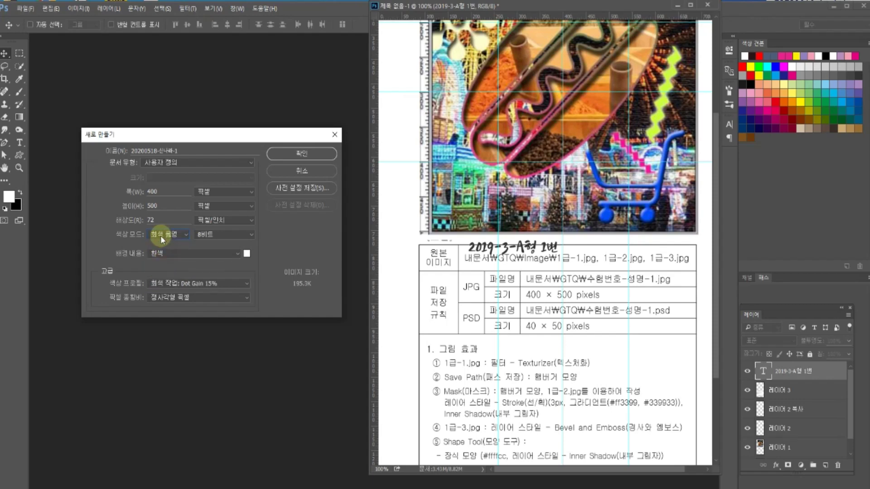
click(160, 235)
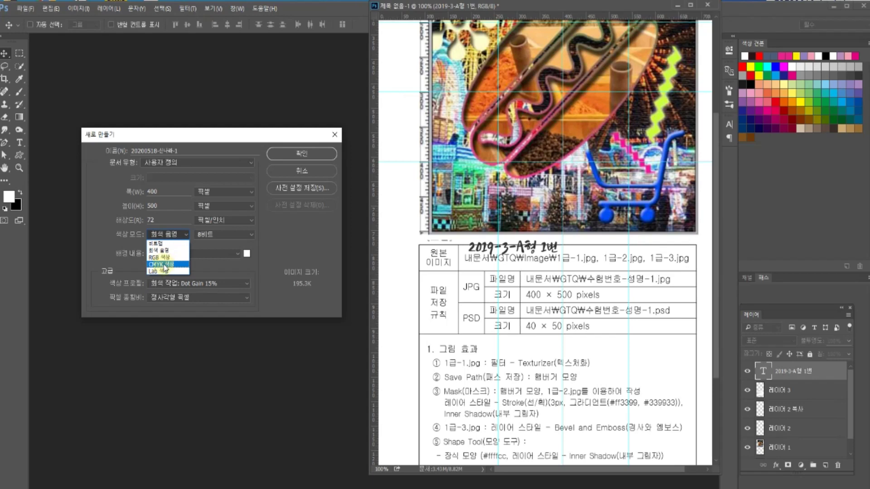
click(164, 257)
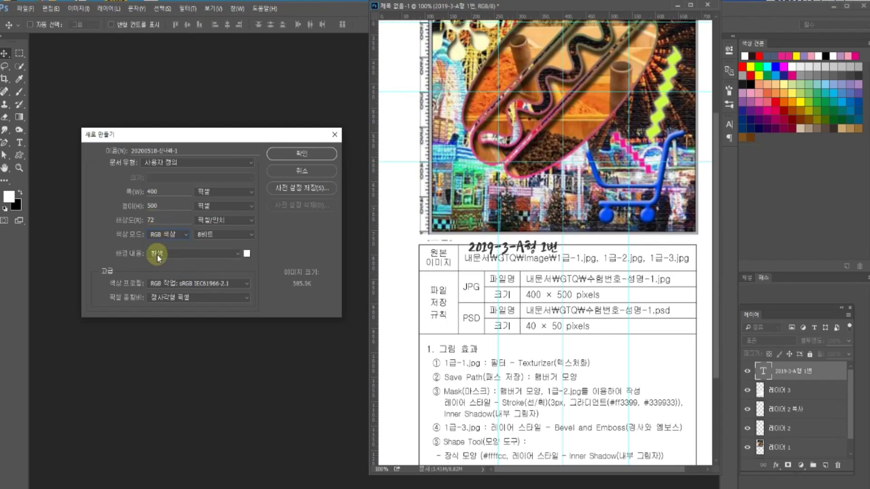
click(294, 154)
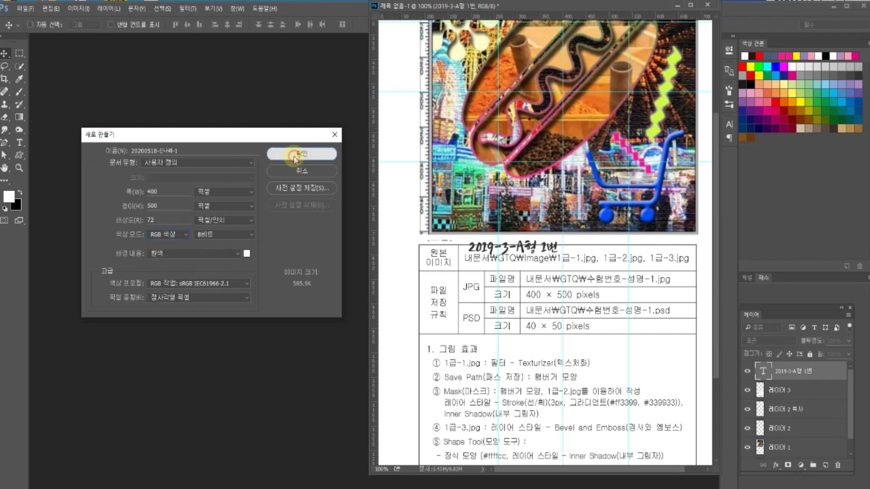
drag(528, 16, 60, 44)
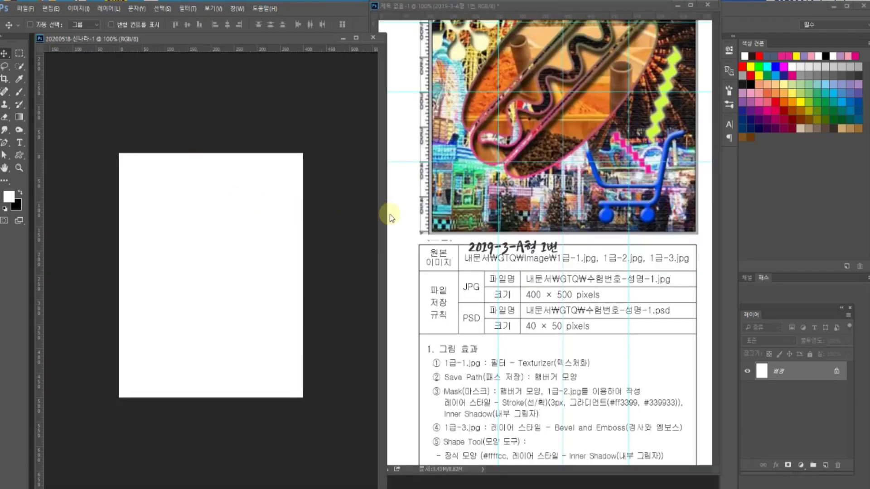
- Narrow the new document's window and scroll the reference poster back up
drag(387, 213, 366, 213)
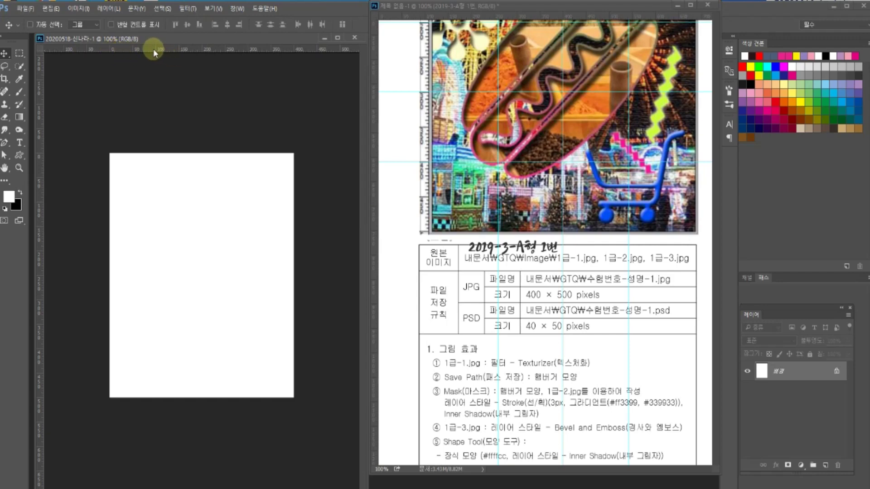
click(531, 158)
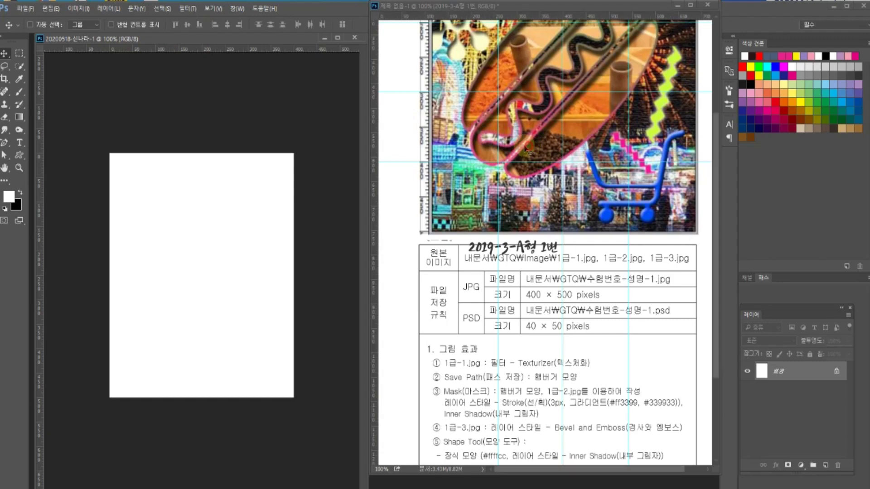
scroll(531, 159, up, 1)
scroll(531, 159, up, 4)
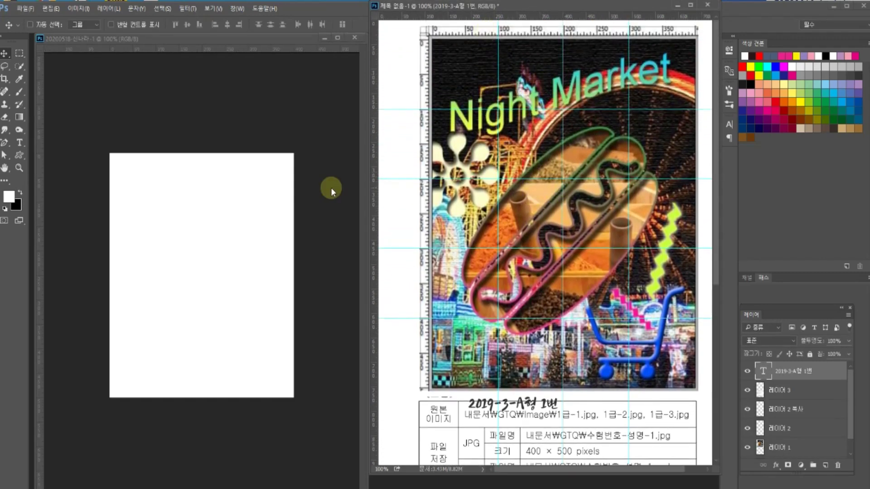
click(91, 52)
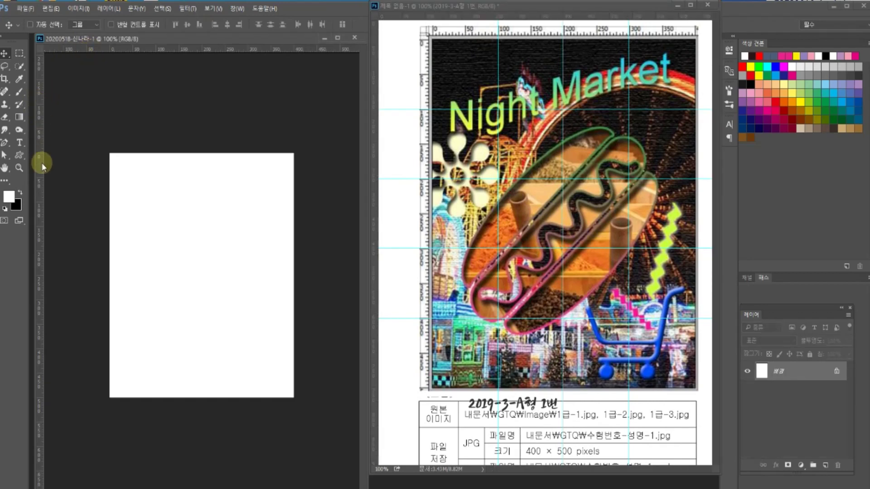
- Drag vertical guides to 100 and 200 px and two horizontal guides onto the canvas
drag(41, 164, 156, 168)
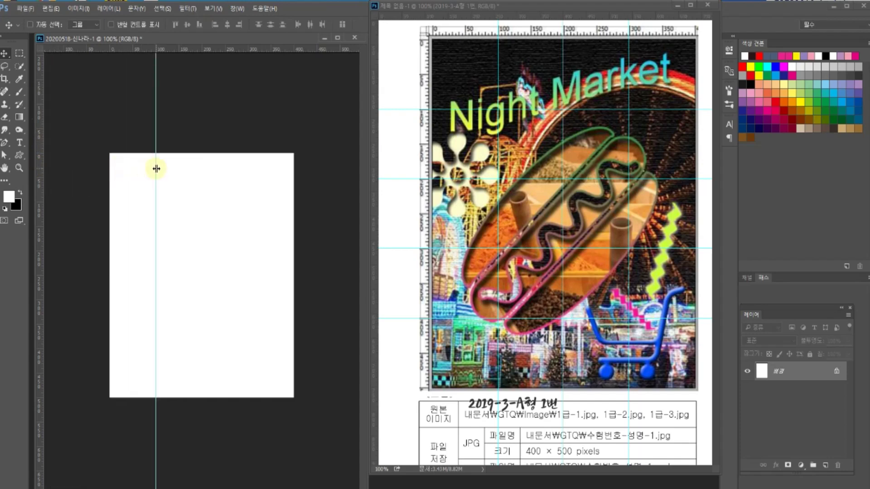
drag(39, 126, 202, 130)
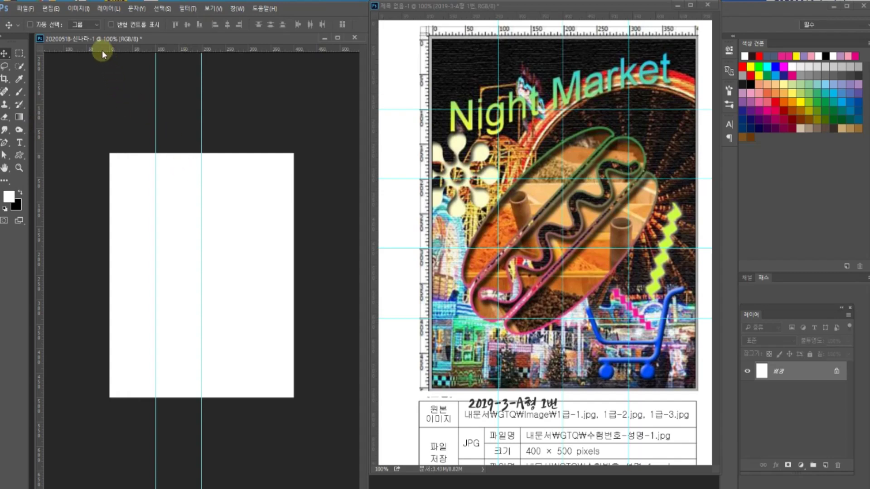
drag(102, 48, 127, 203)
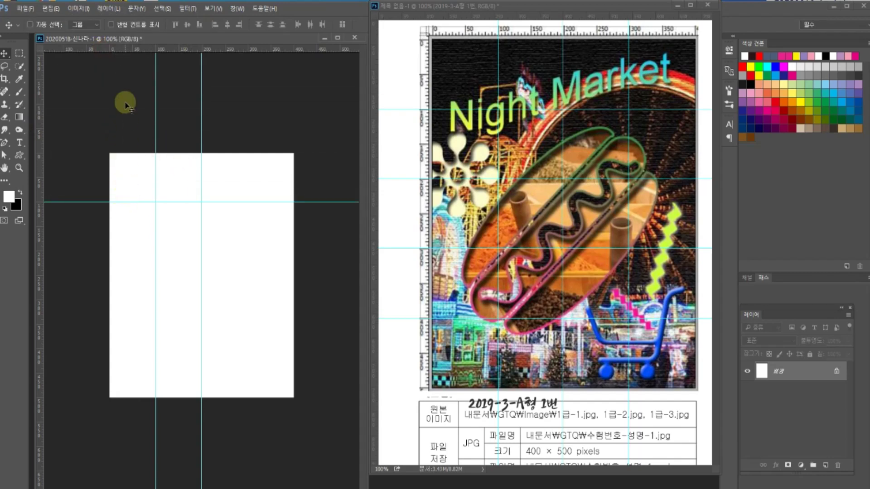
drag(121, 49, 129, 252)
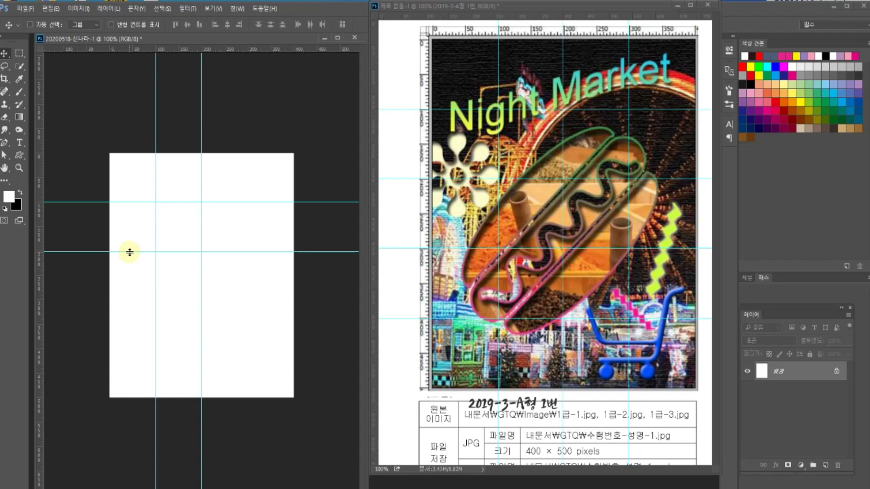
- Add a vertical guide at 300 px with View > New Guide
click(214, 9)
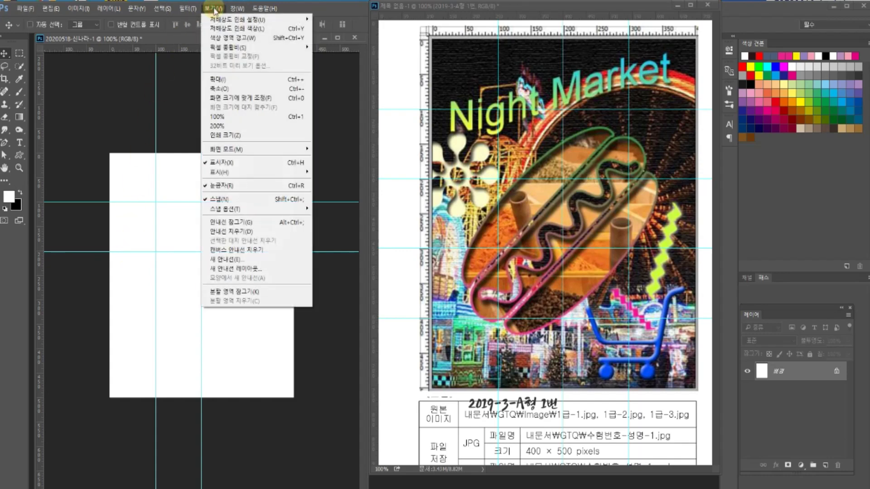
click(237, 260)
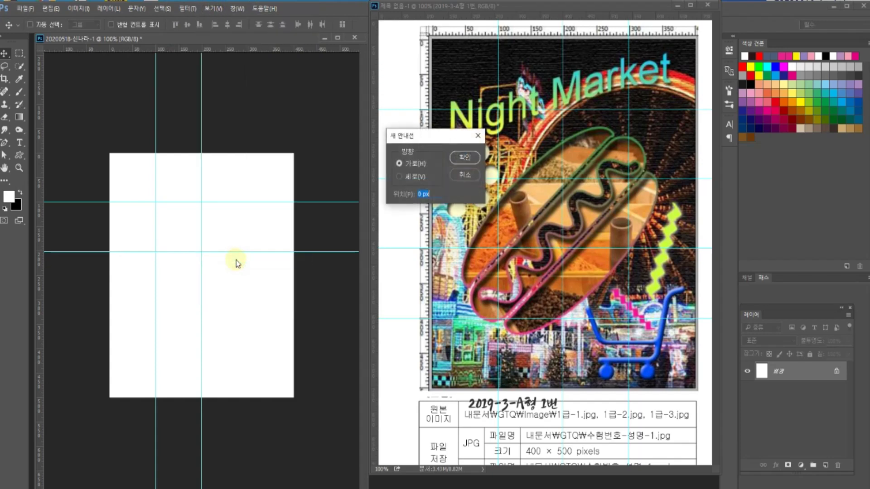
click(400, 177)
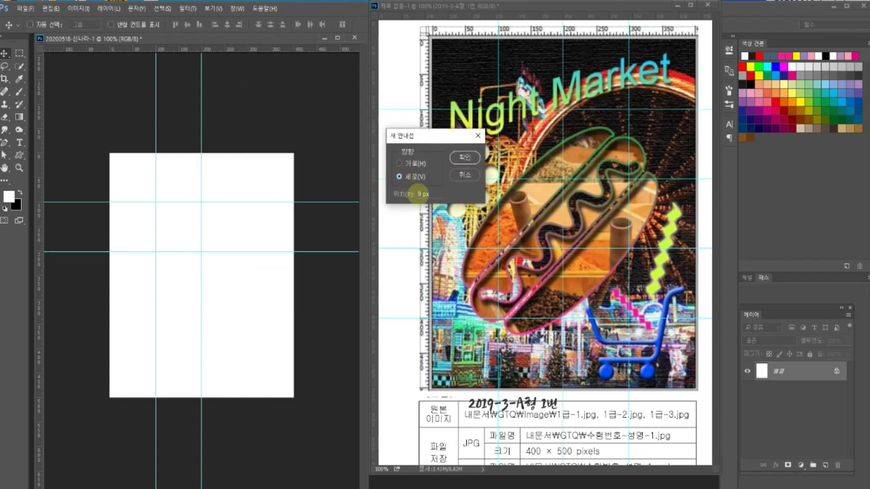
drag(419, 194, 411, 194)
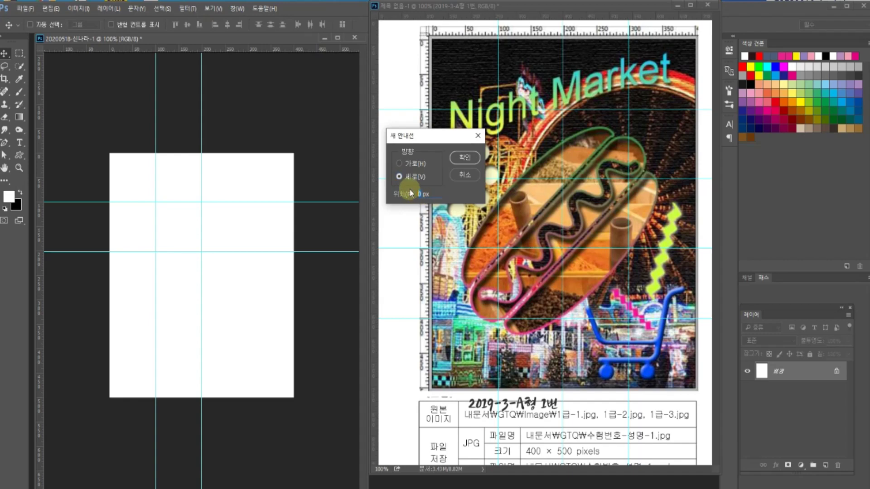
text(300)
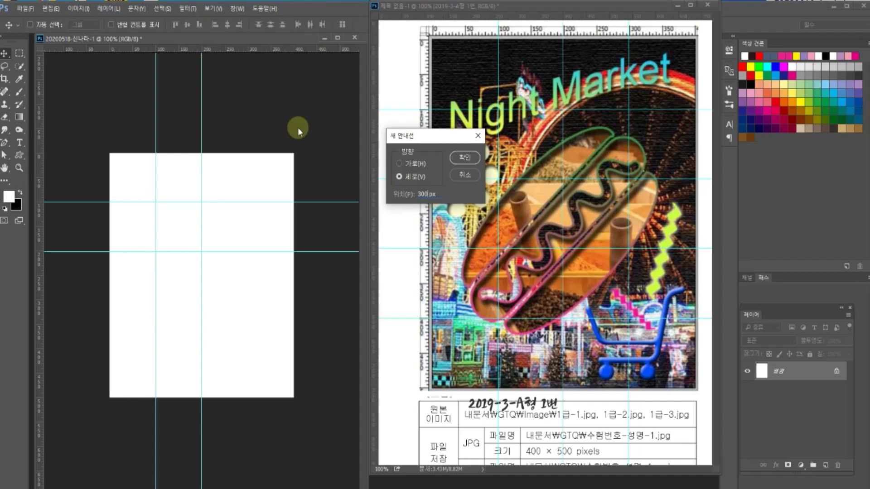
click(461, 157)
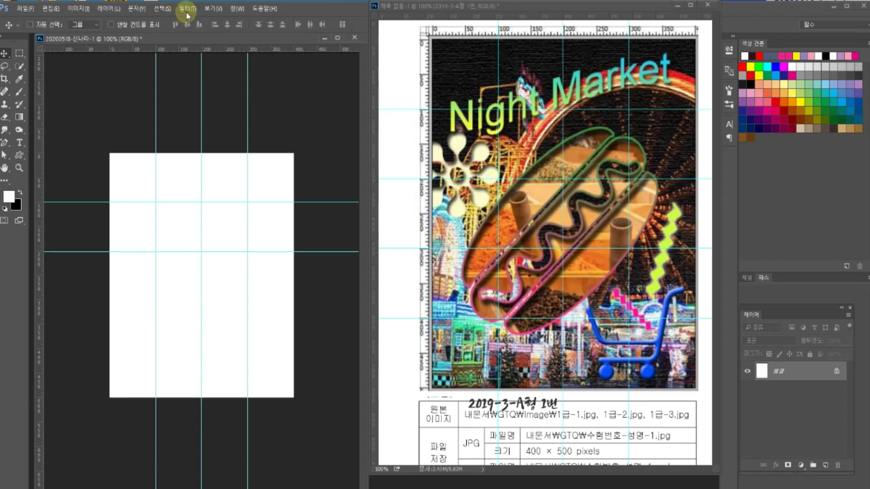
- Add a horizontal guide at 300 px using the New Guide dialog (Alt+V, E)
click(219, 10)
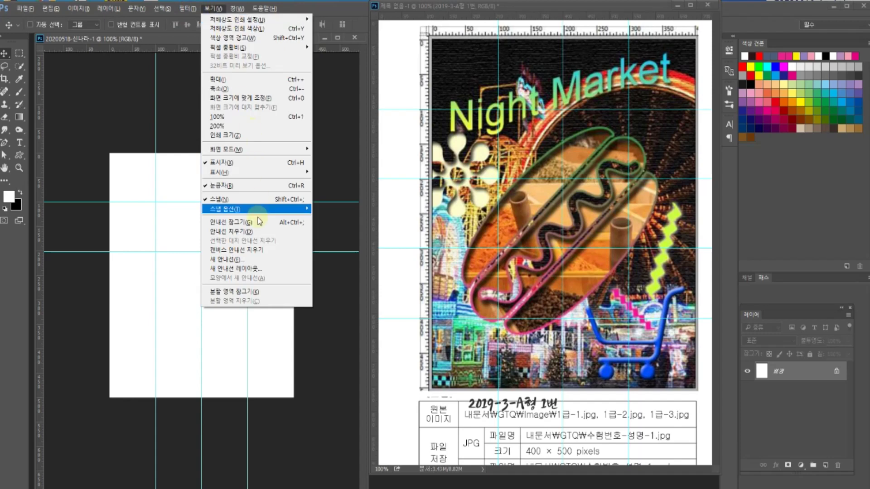
click(257, 263)
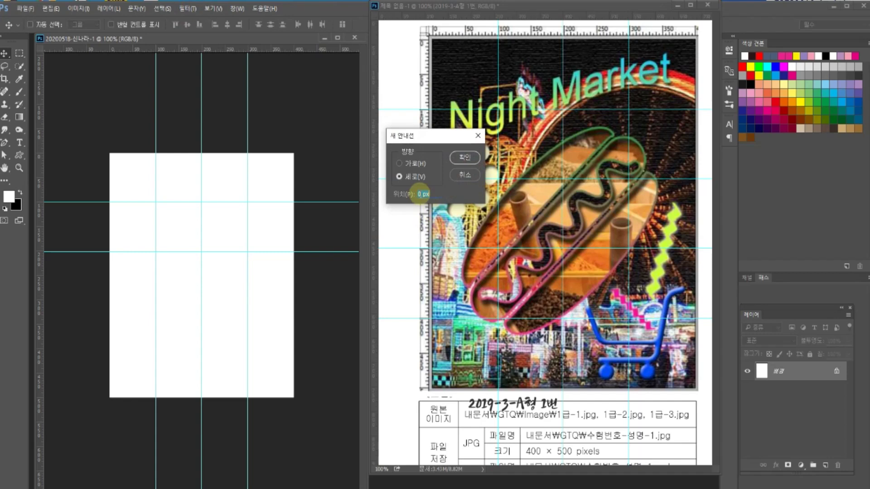
click(461, 158)
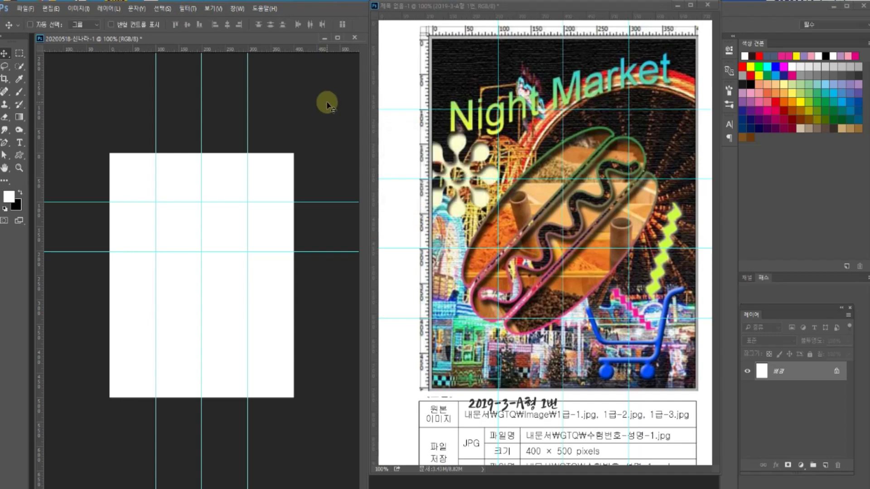
key(alt+v)
key(e)
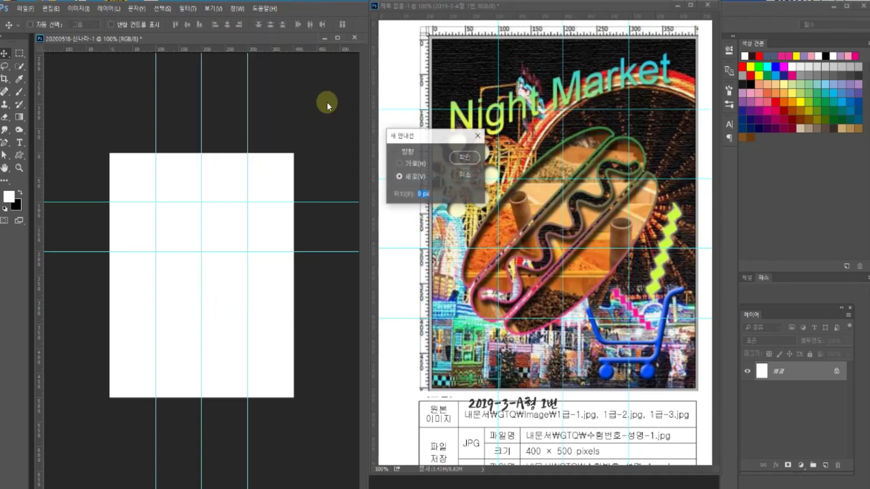
key(alt+h)
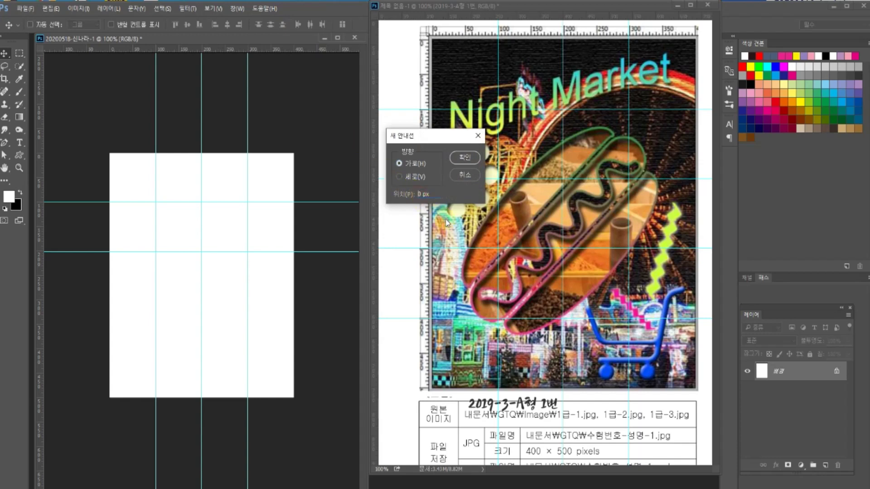
text(300)
key(Return)
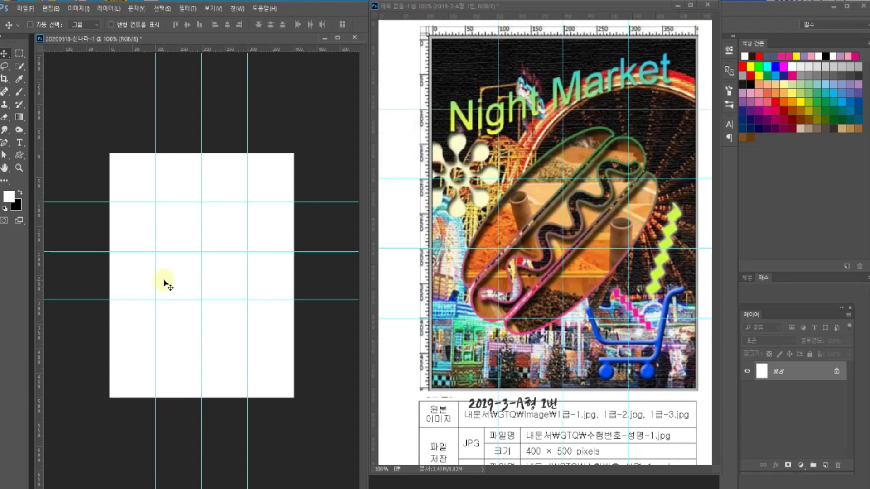
click(213, 9)
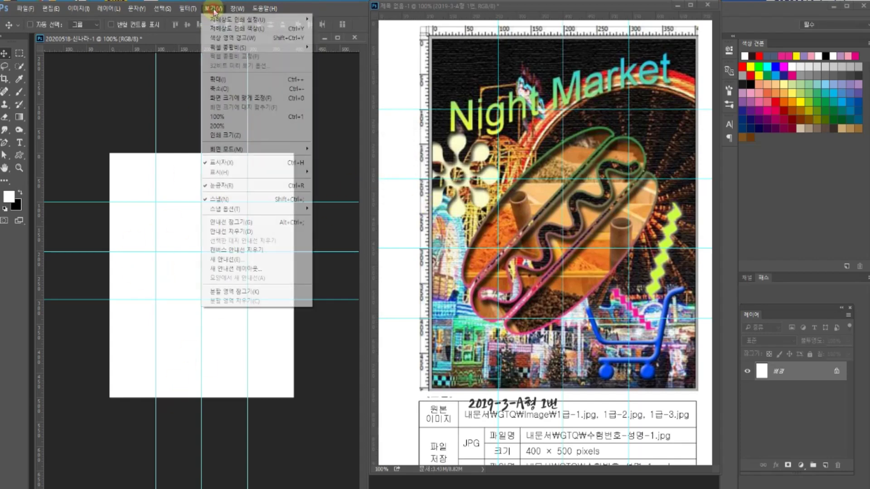
- Clear all guides and go to the Guides, Grid & Slices preferences
click(240, 233)
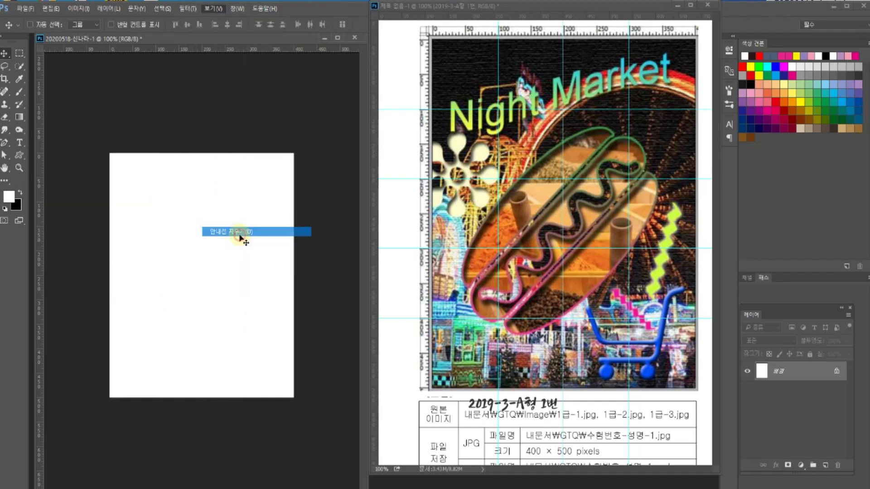
double_click(195, 47)
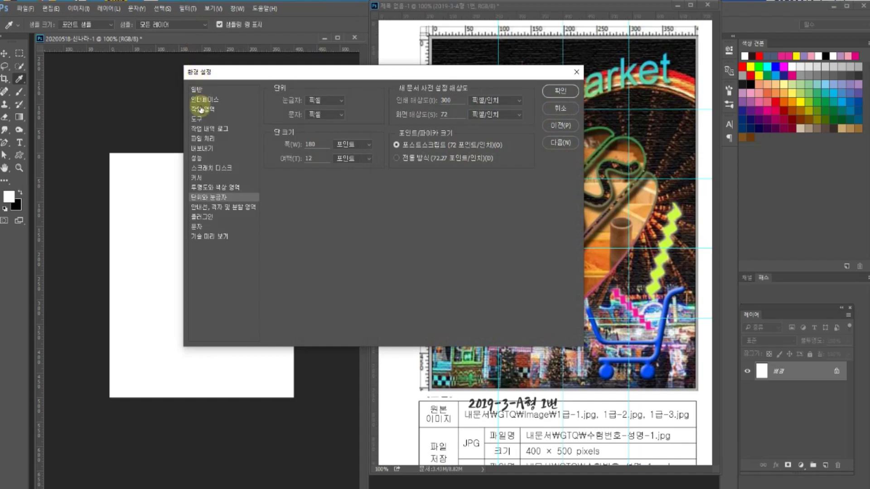
click(218, 208)
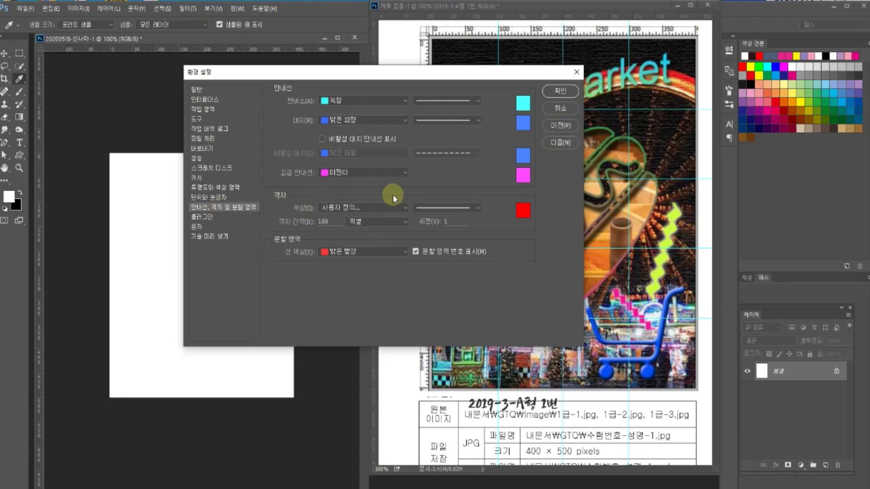
- Set a red grid with a gridline every 100 px and 1 subdivision
click(522, 210)
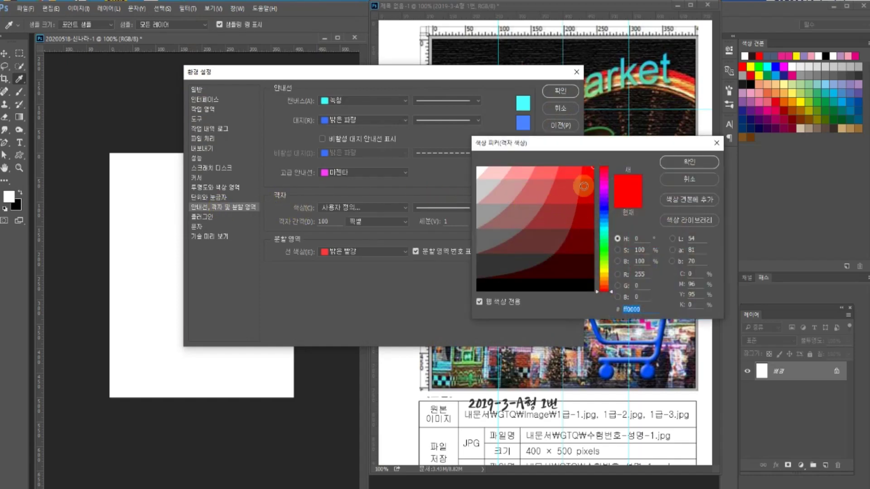
click(676, 163)
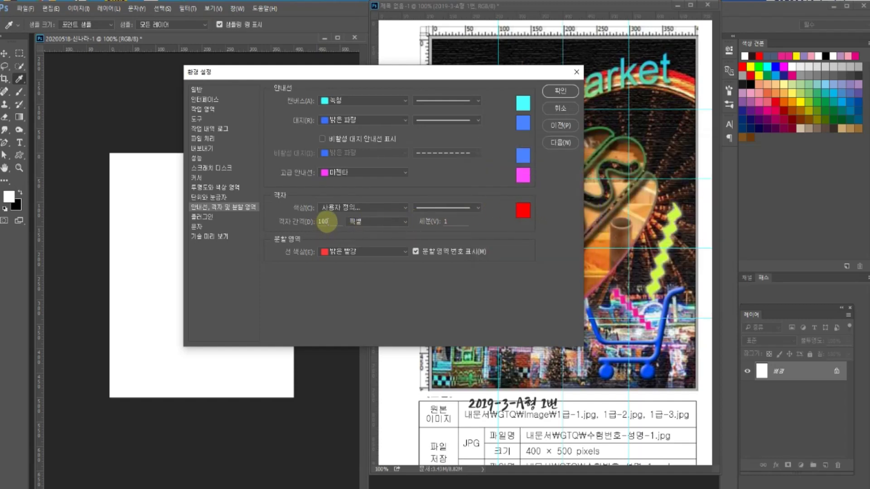
click(446, 221)
click(560, 93)
key(v)
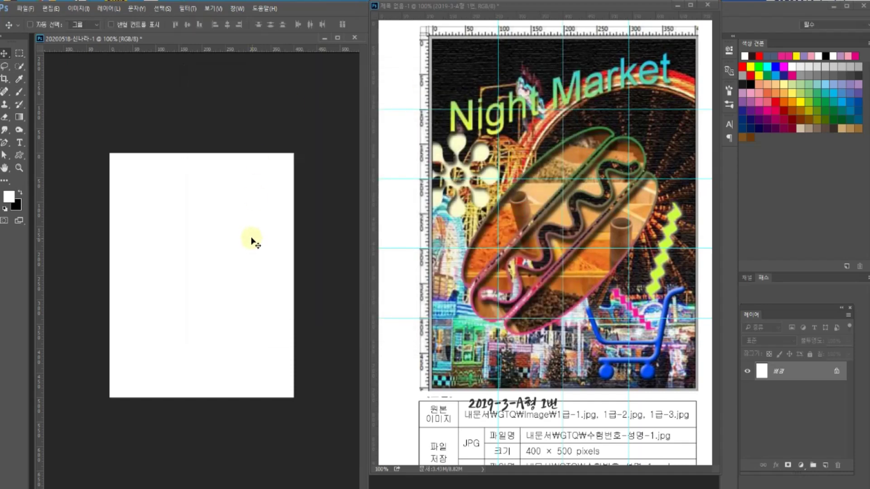
- Show the red grid over the blank canvas via View > Show > Grid
click(214, 8)
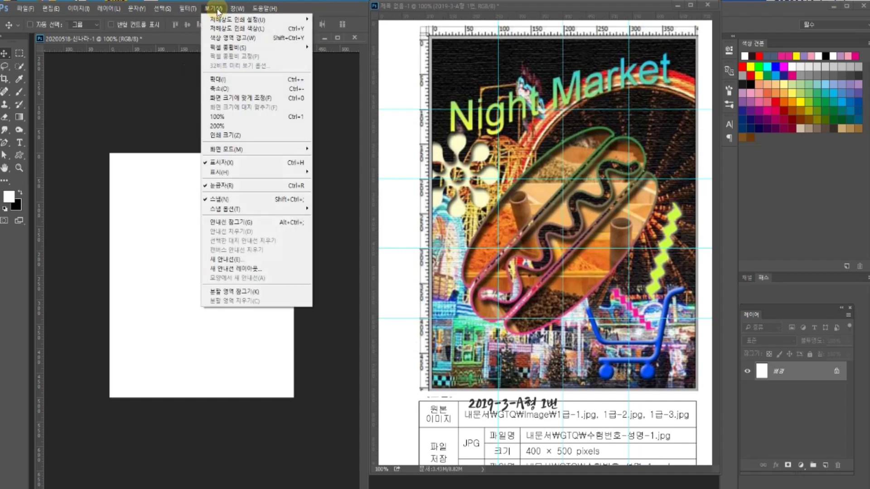
mouse_move(222, 173)
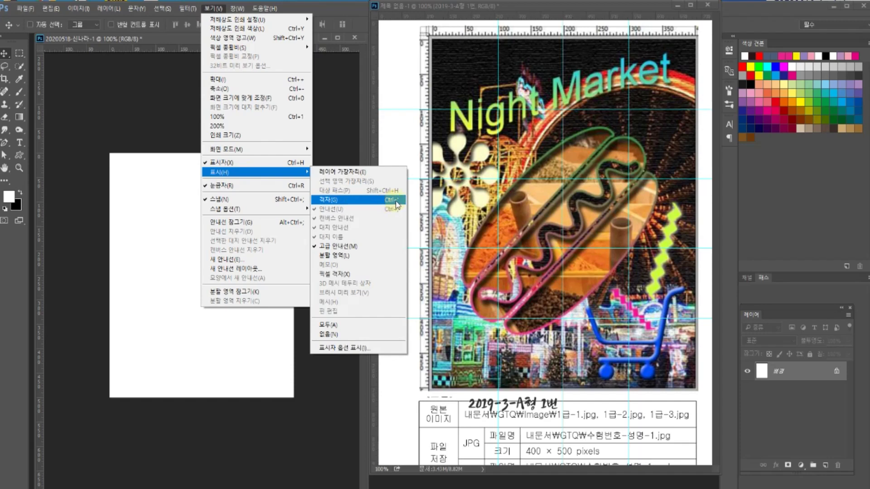
click(387, 199)
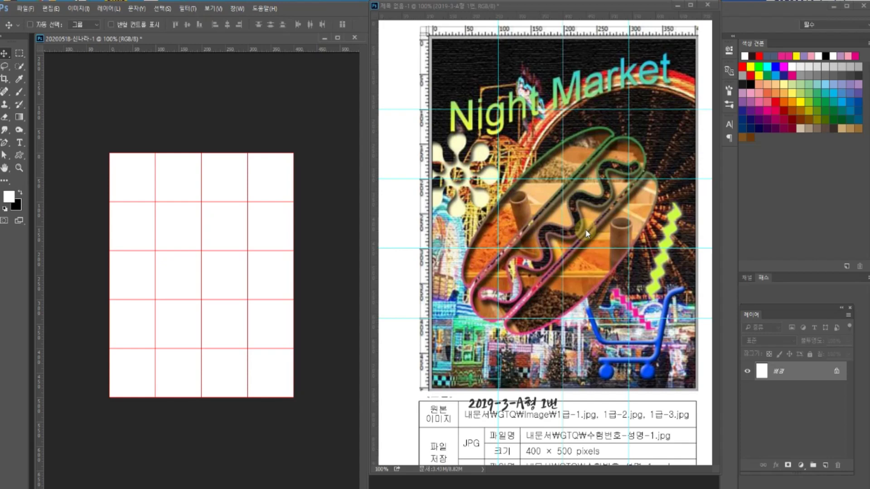
- Switch between the blank canvas and the Night Market sample to inspect its layers
click(533, 221)
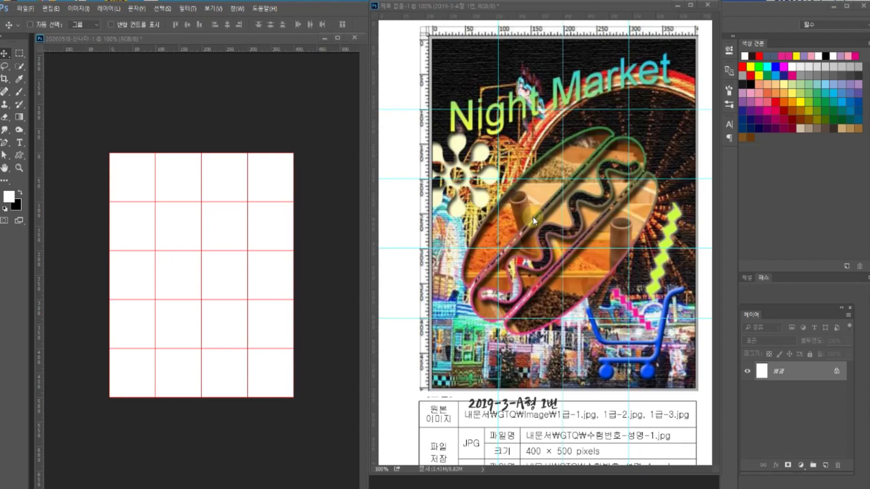
key(ctrl+Tab)
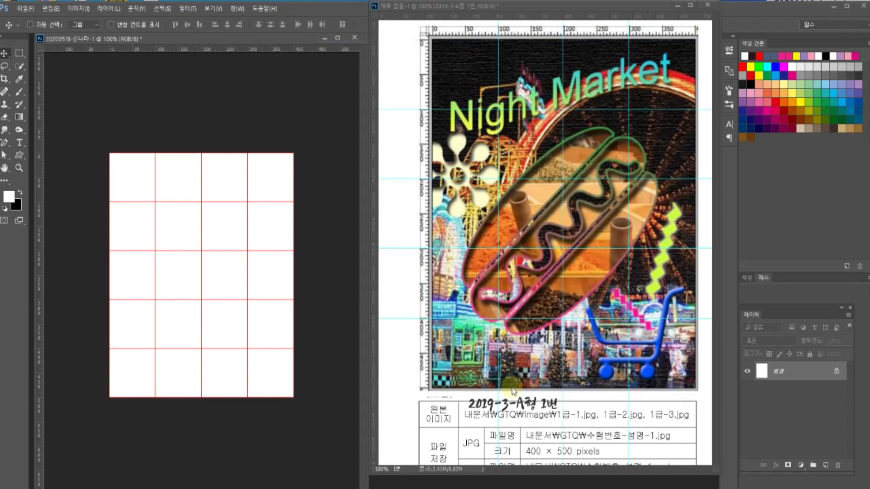
click(539, 410)
scroll(553, 399, down, 1)
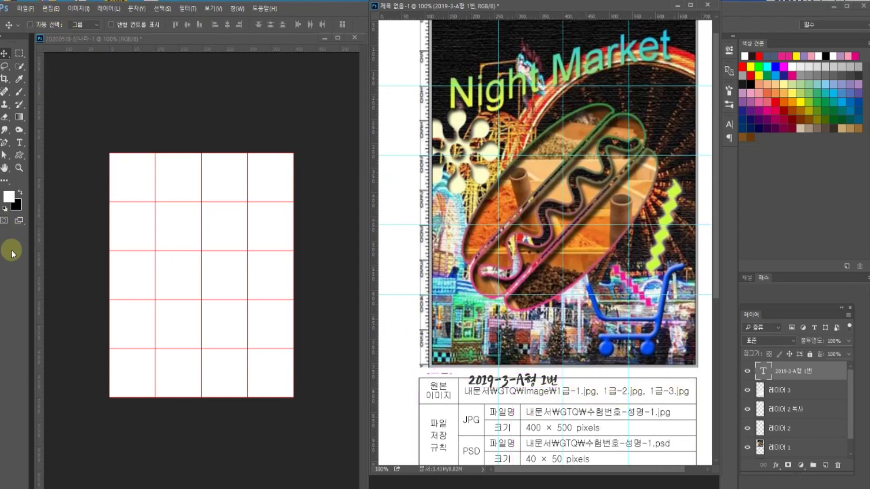
- Open 1급-1.jpg, 1급-2.jpg and 1급-3.jpg from the 소스파일 folder
drag(285, 38, 282, 59)
click(257, 40)
double_click(256, 40)
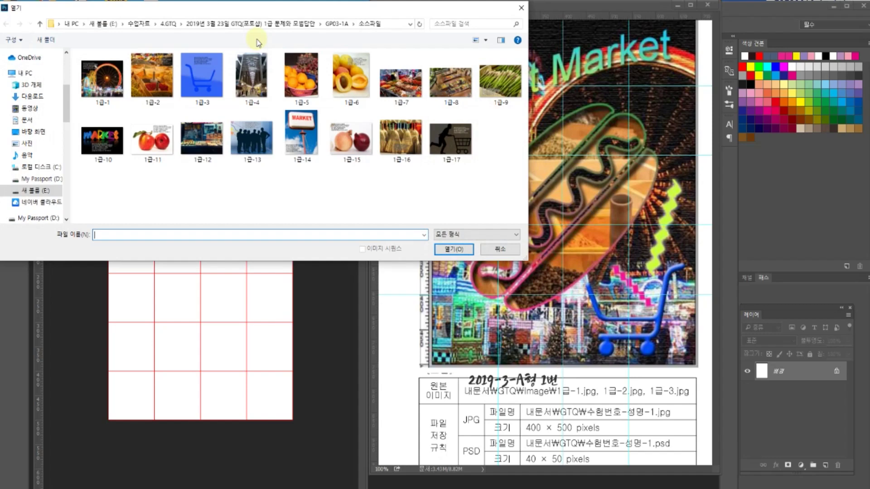
click(102, 78)
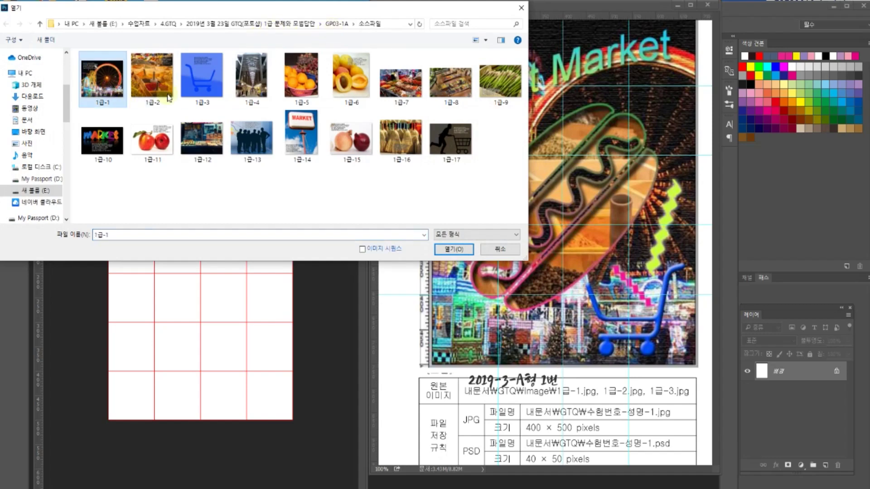
shift+click(209, 82)
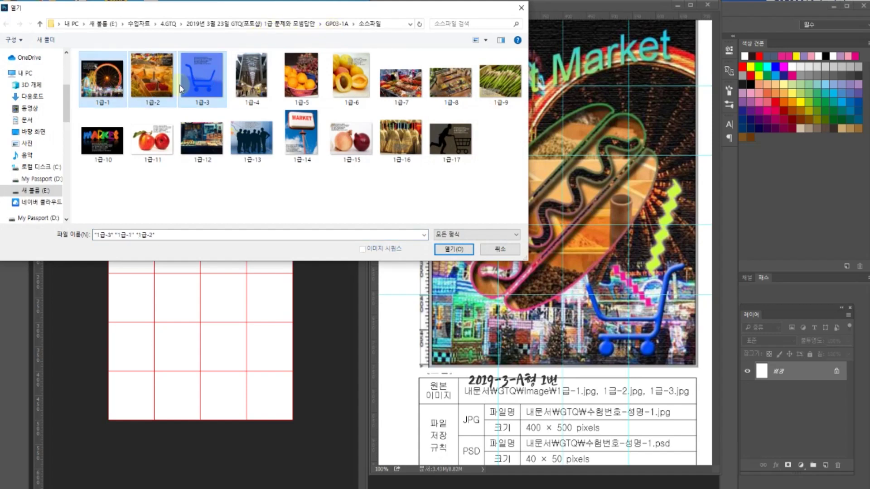
click(459, 249)
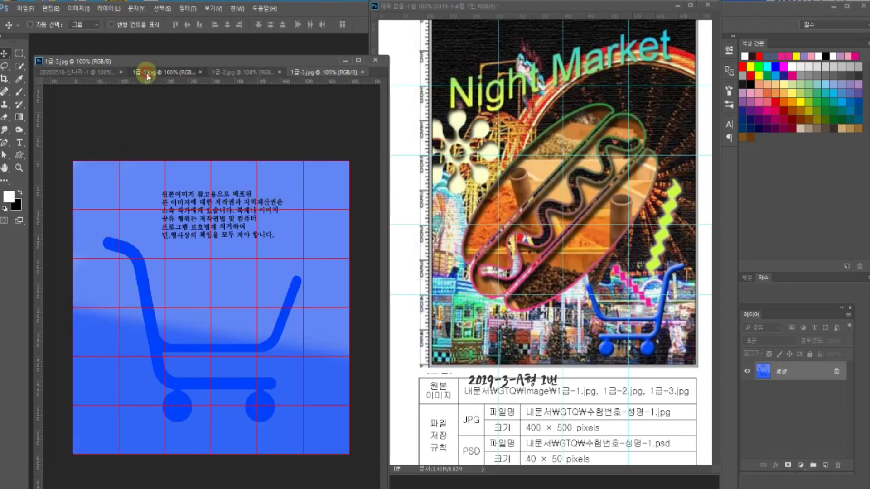
click(146, 73)
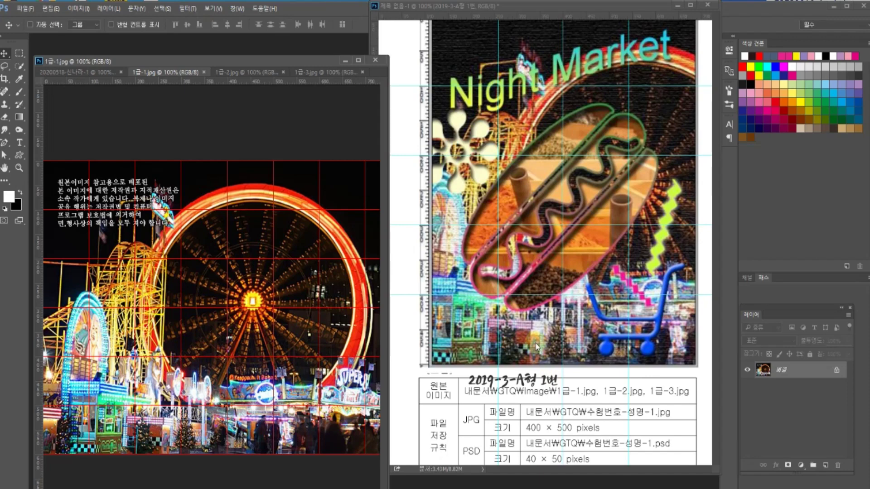
key(ctrl)
key(ctrl+a)
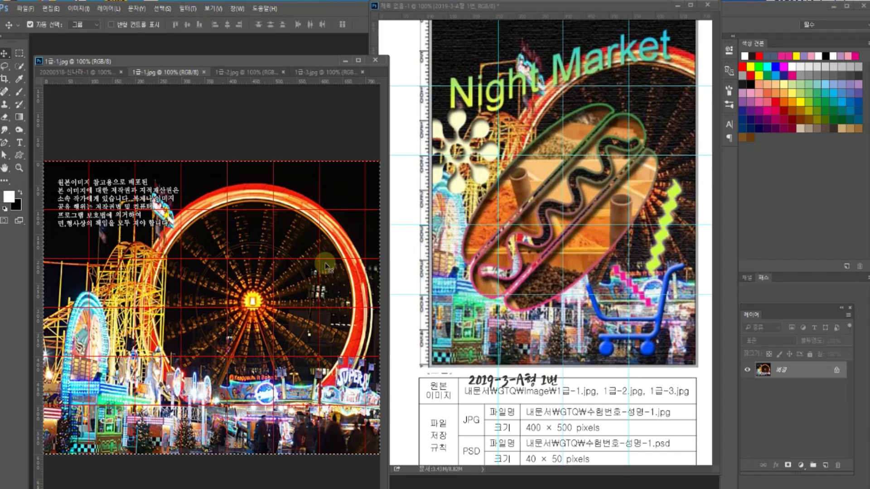
key(ctrl+c)
click(67, 73)
key(ctrl+v)
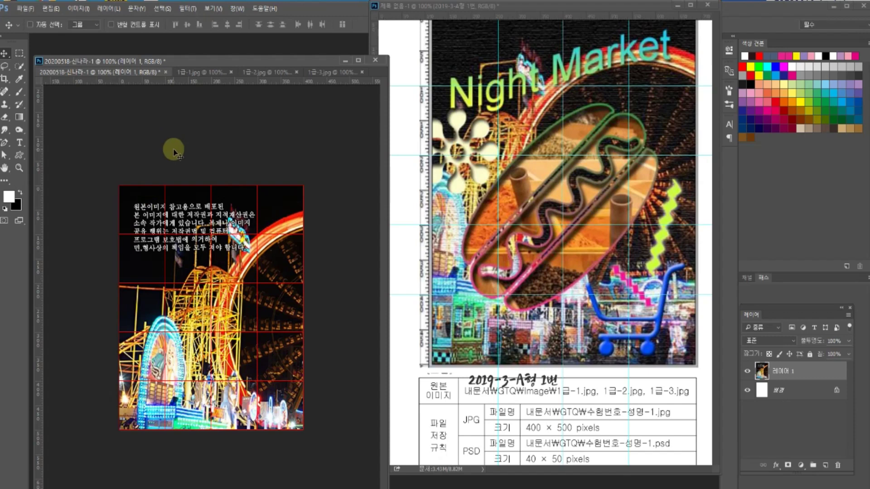
- Rename the pasted layer to 1급-1
double_click(784, 372)
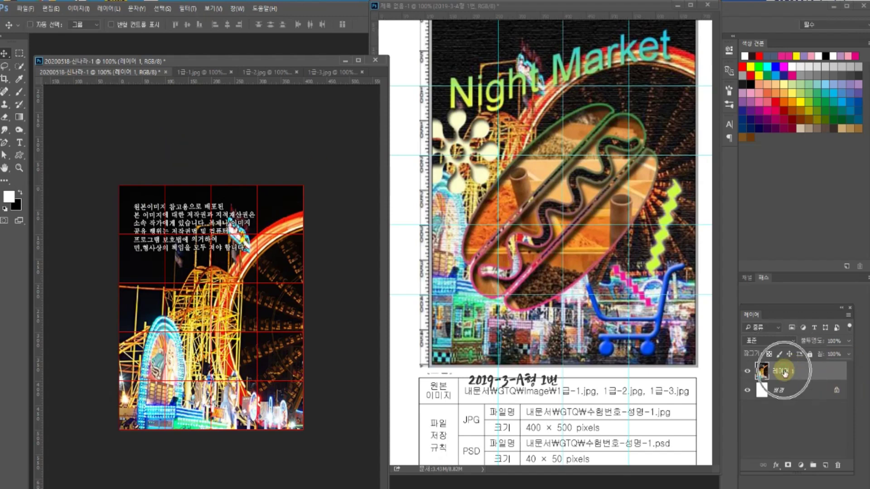
key(BackSpace)
text(ㅁ)
text(급)
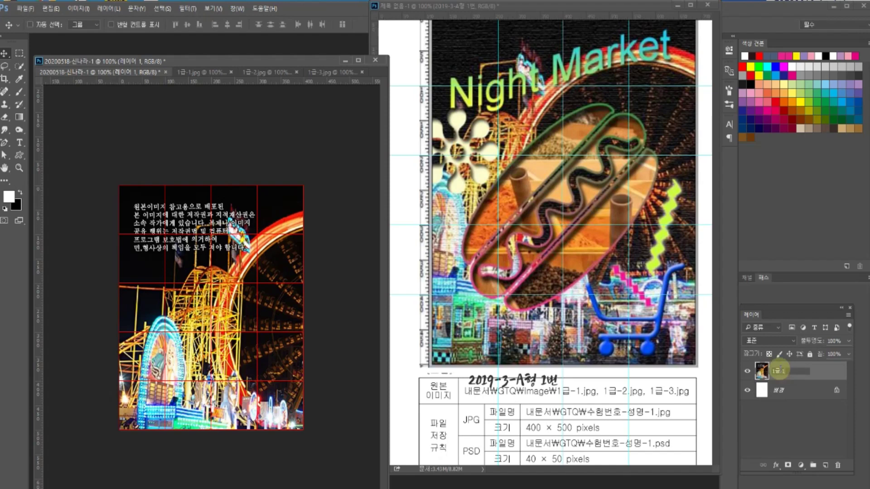
text(-1)
key(Return)
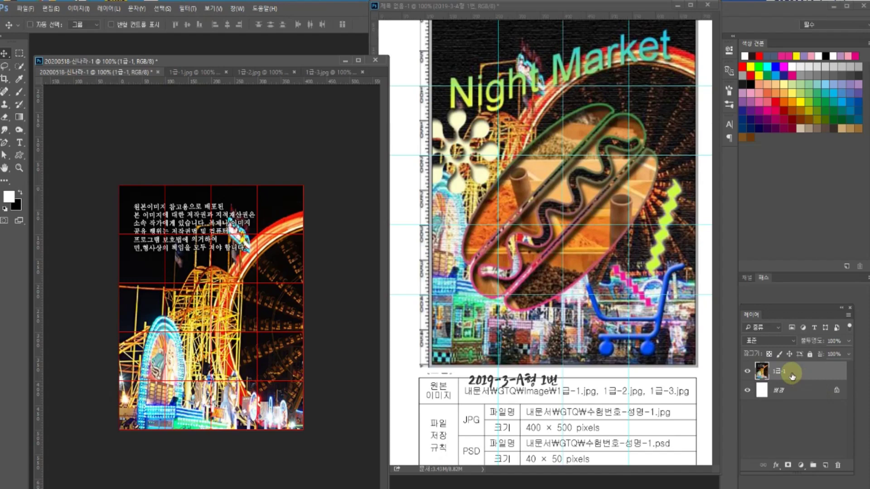
drag(524, 396, 516, 403)
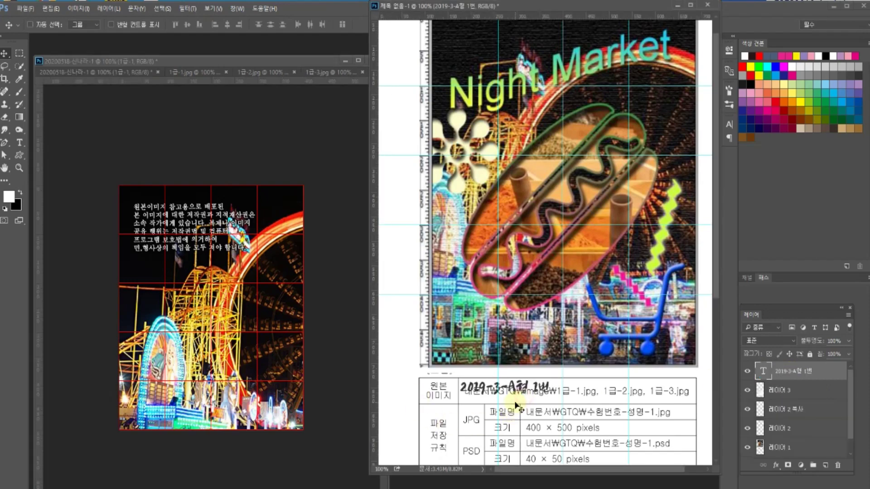
scroll(516, 404, down, 6)
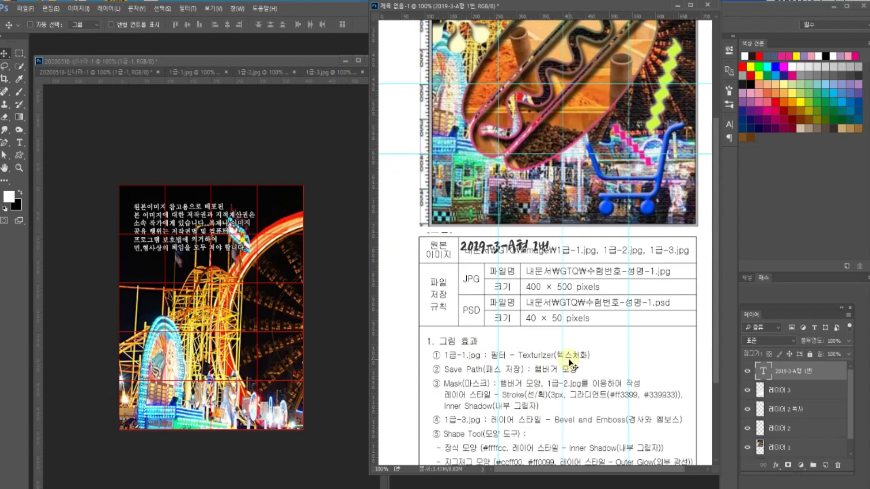
scroll(570, 363, up, 6)
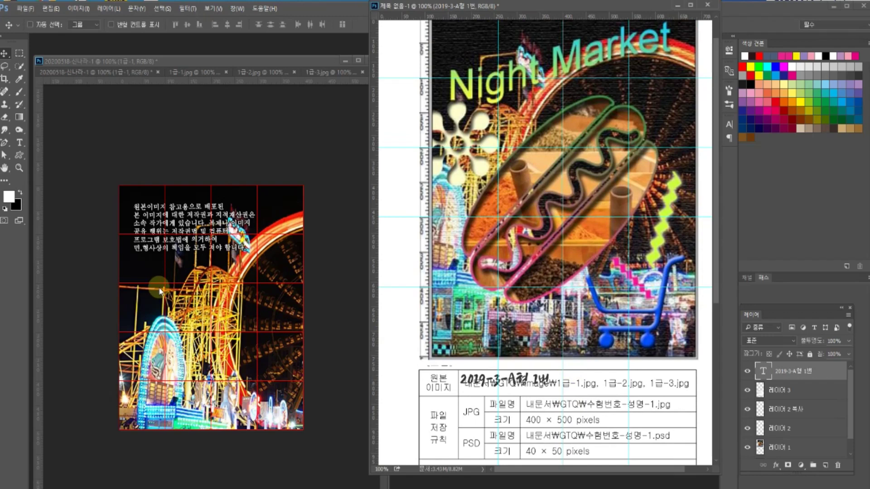
click(156, 302)
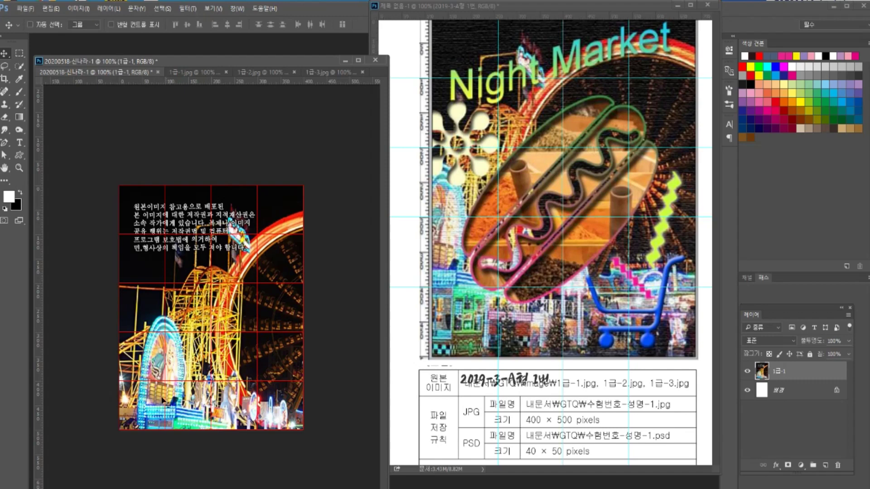
- Free-transform the 1급-1 photo and shift it up and to the left on the canvas
key(ctrl)
key(ctrl+t)
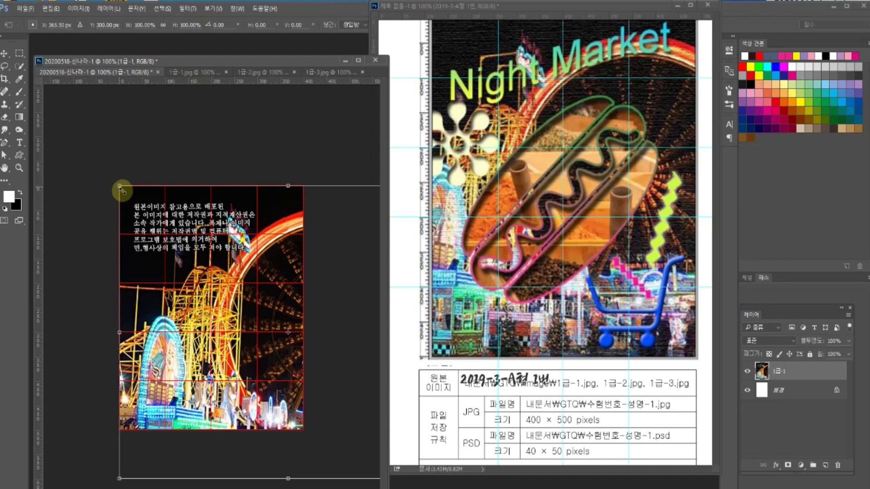
drag(152, 262, 125, 252)
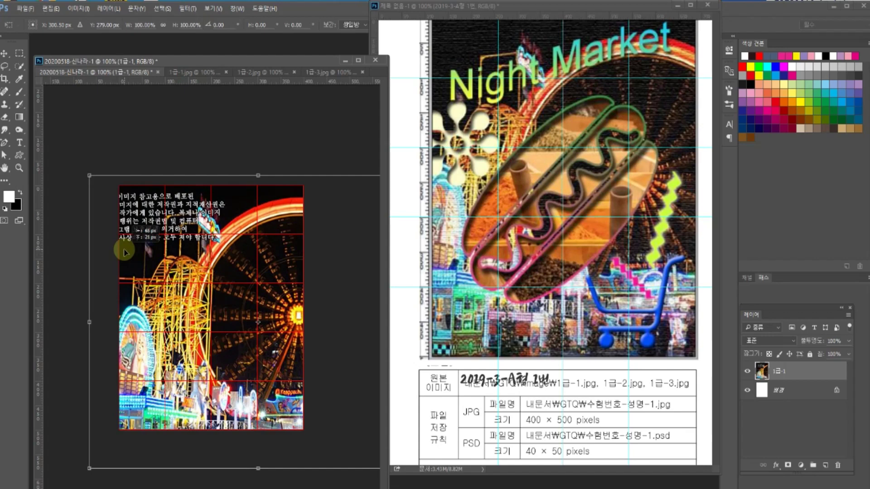
drag(199, 268, 183, 267)
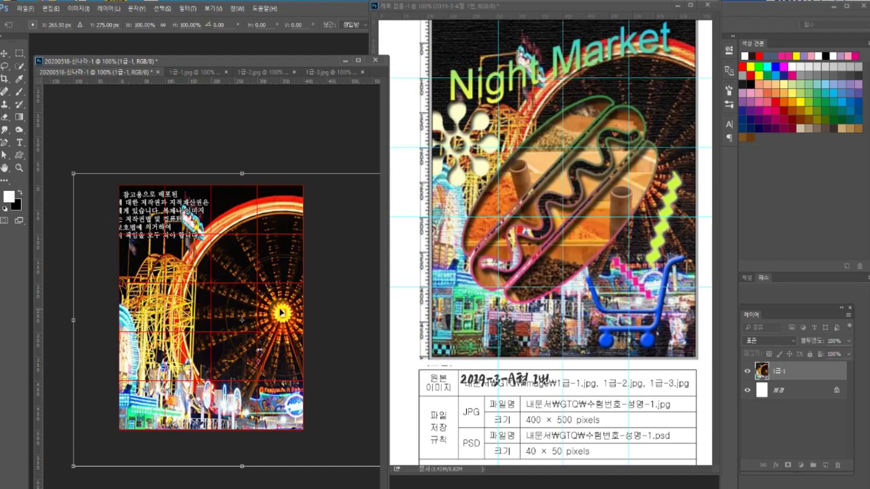
drag(256, 303, 246, 294)
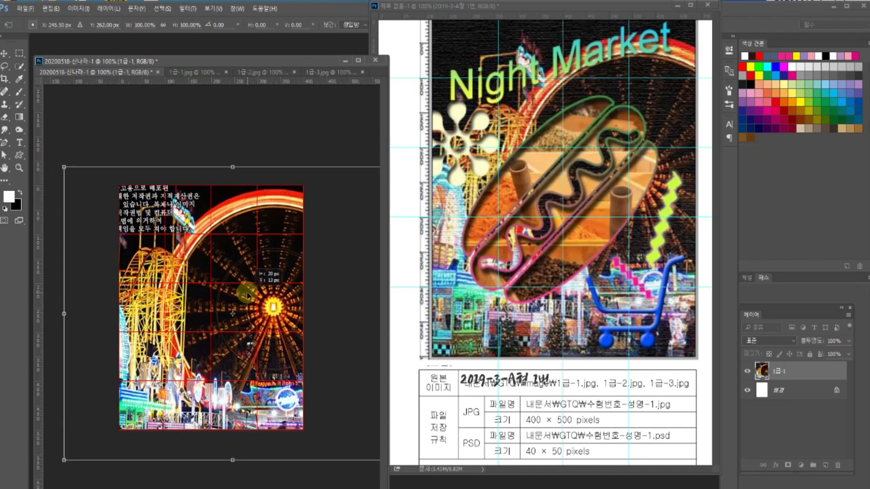
drag(247, 294, 252, 285)
- Scale the photo down to about 94% and slide it into place around the Ferris wheel
drag(68, 451, 61, 457)
drag(184, 370, 198, 361)
drag(73, 144, 86, 164)
drag(143, 297, 135, 295)
drag(82, 157, 95, 166)
drag(281, 314, 271, 312)
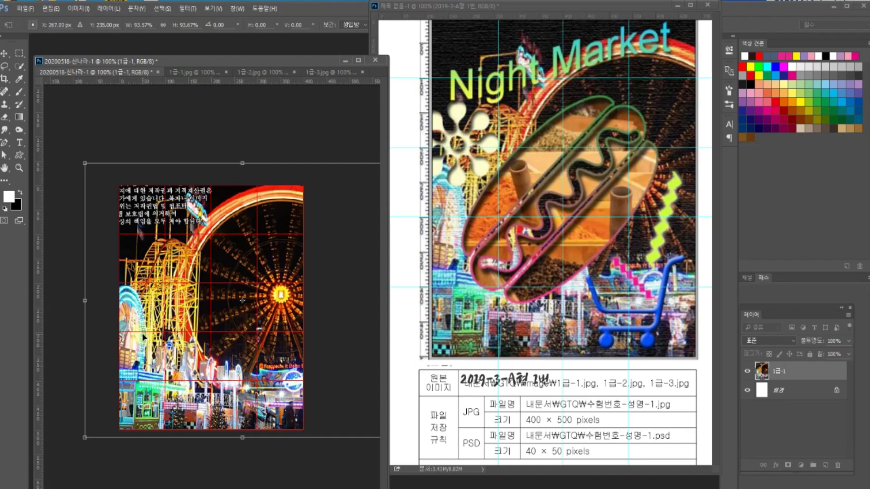
- Commit the transform and apply the Filter Gallery's Texturizer with a Canvas texture
key(Return)
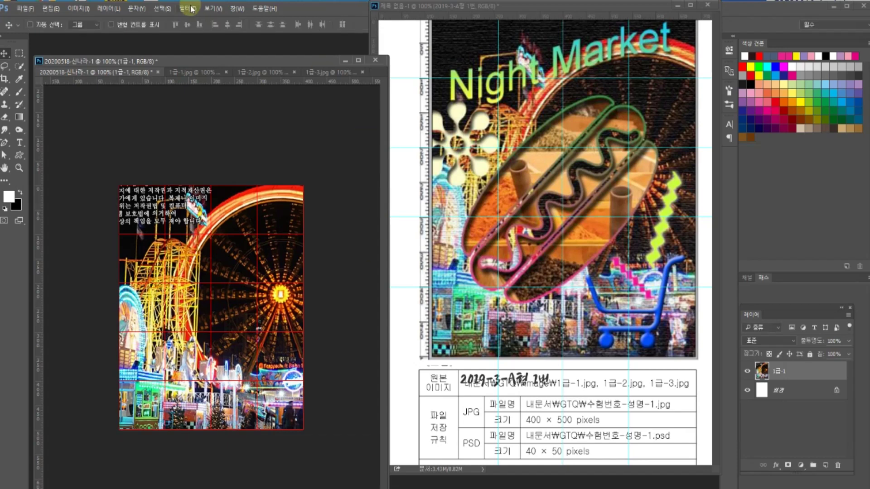
click(189, 8)
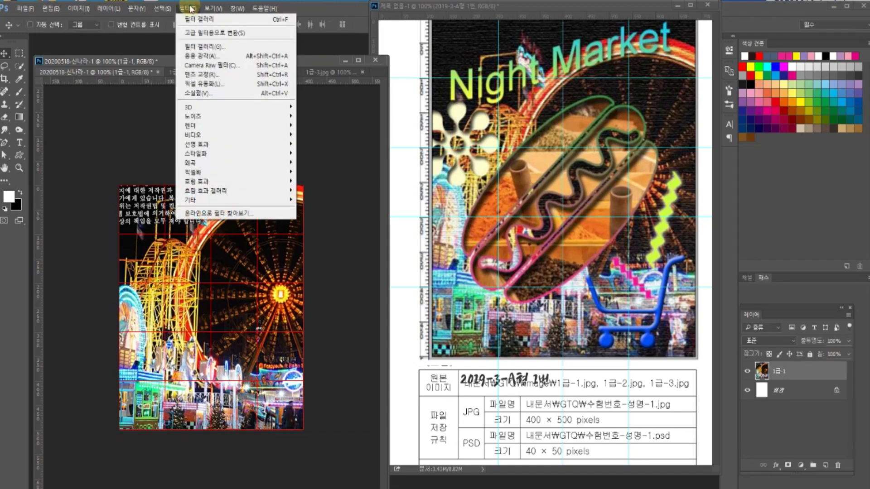
click(197, 44)
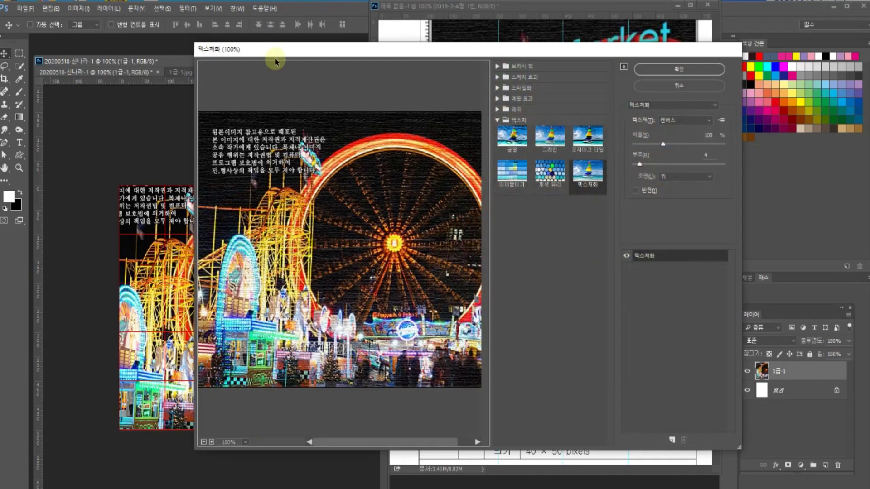
click(518, 120)
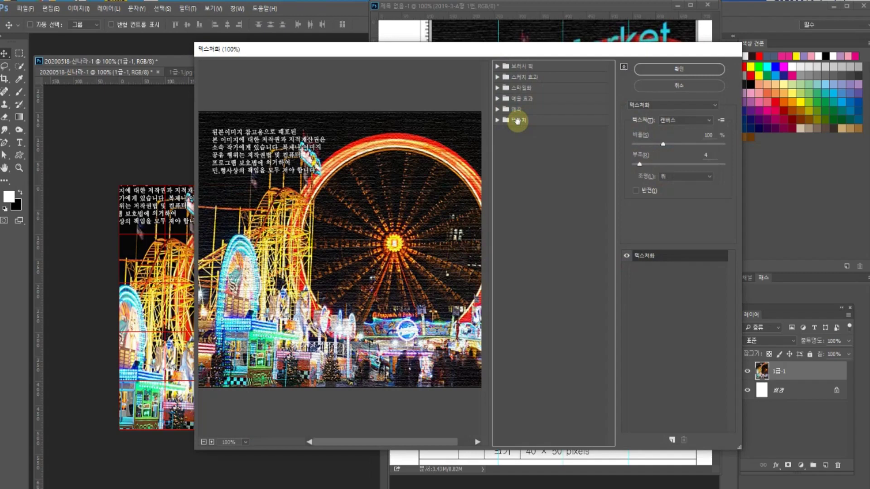
click(518, 120)
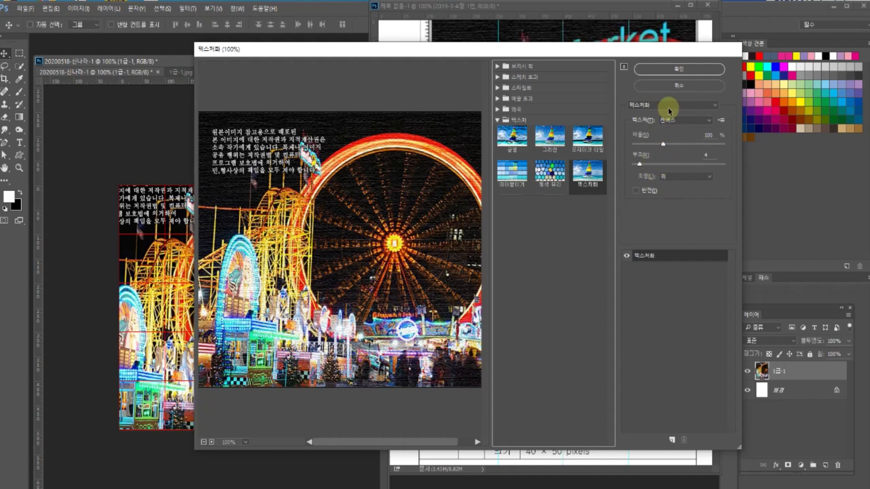
click(671, 70)
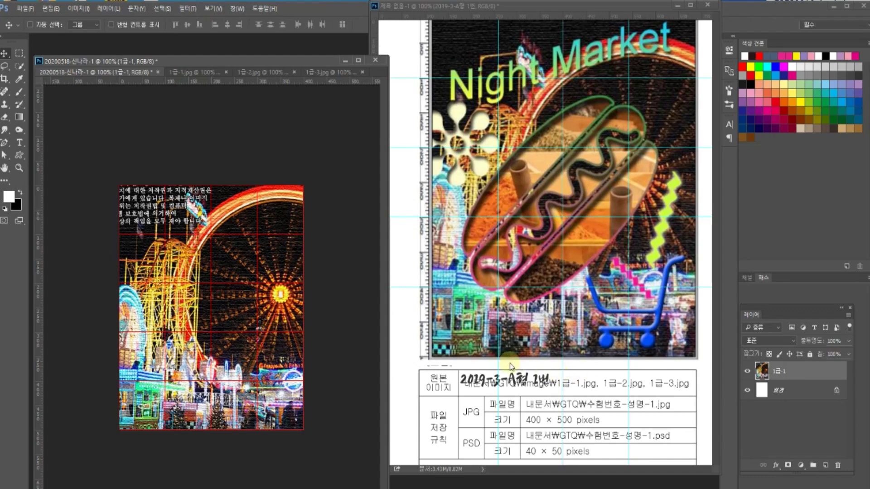
- Scroll through the reference exam sheet to review the Save Path instruction
click(529, 348)
scroll(530, 348, down, 1)
scroll(530, 348, down, 5)
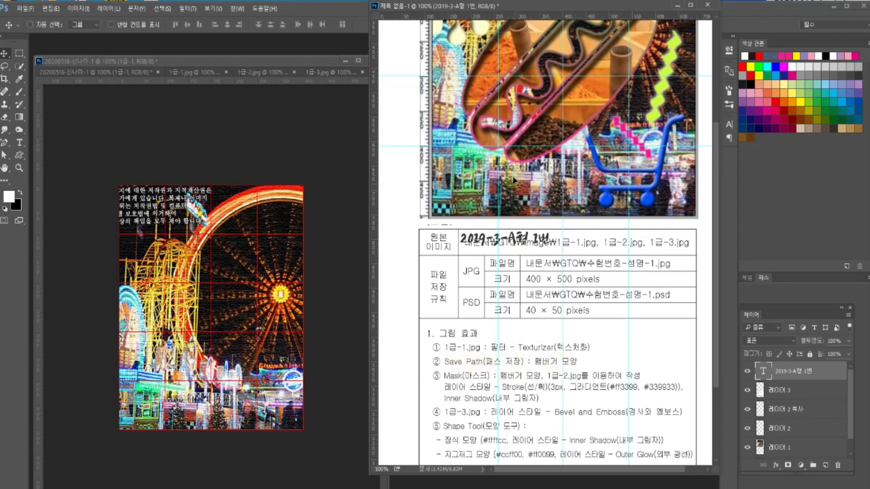
scroll(495, 294, up, 6)
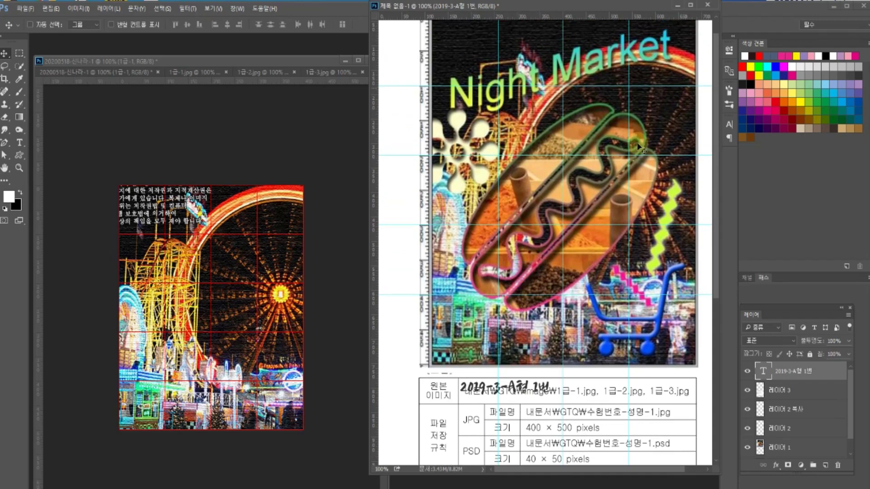
scroll(571, 226, up, 1)
click(195, 254)
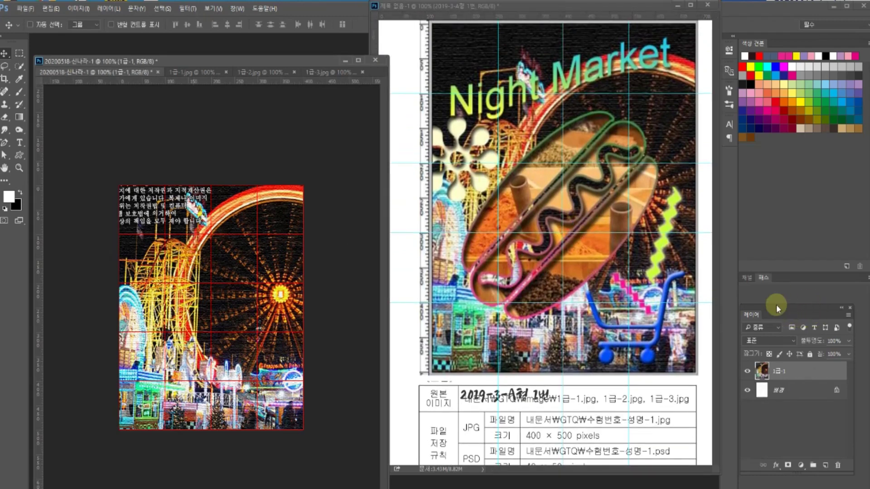
click(762, 278)
drag(760, 314, 792, 279)
click(763, 278)
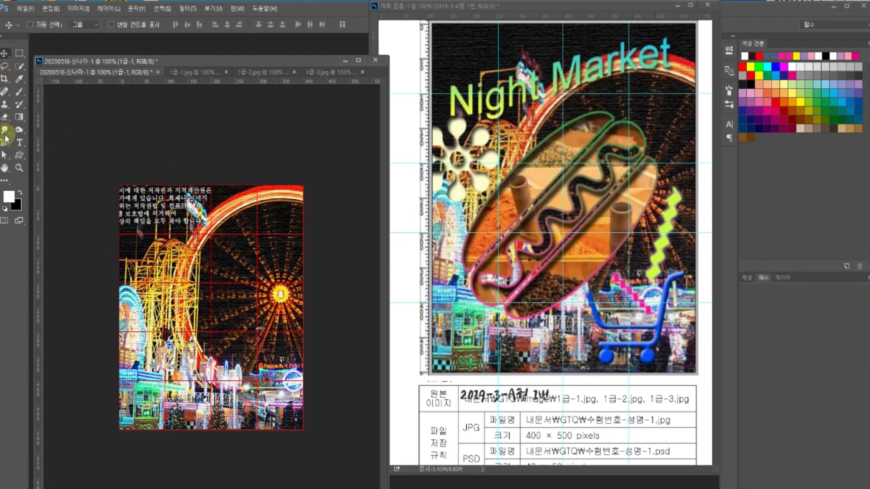
- Set the Pen tool to Path mode and hide the 1급-1 photo layer
drag(4, 142, 42, 147)
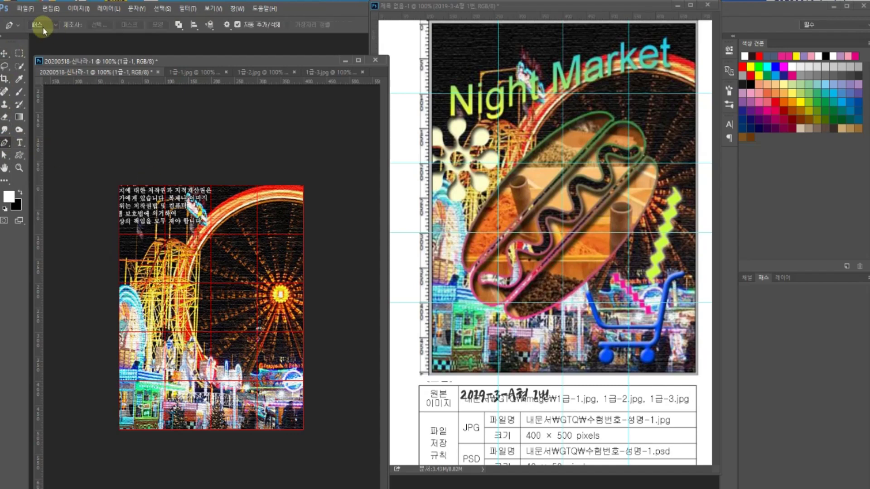
click(55, 25)
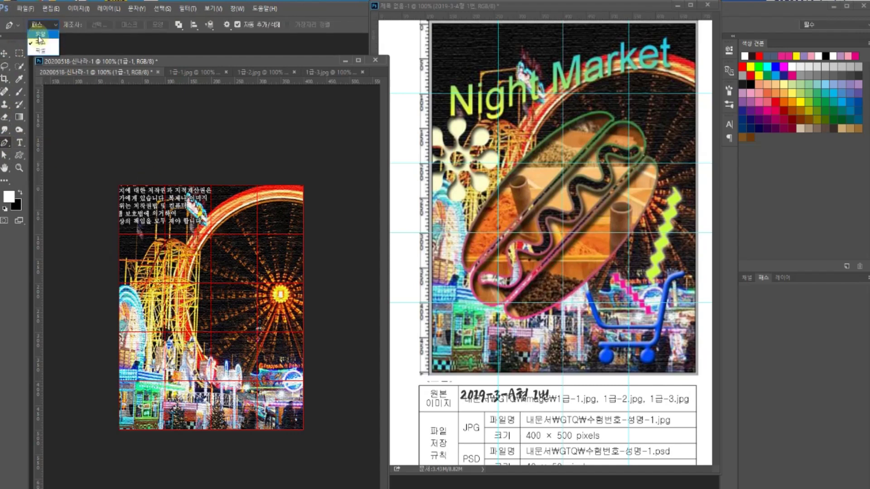
click(43, 48)
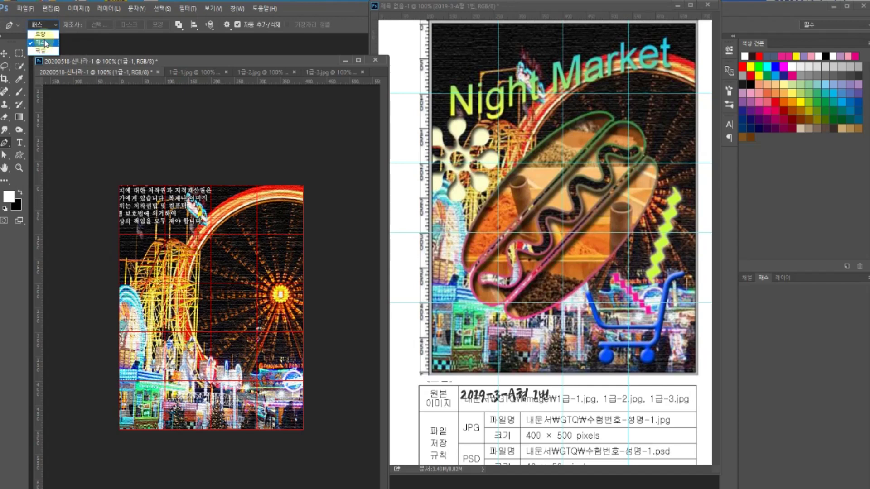
click(46, 44)
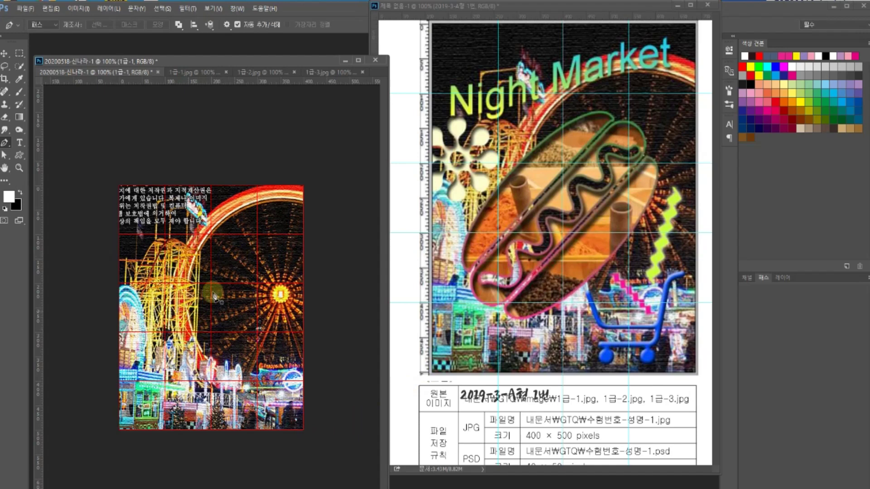
click(786, 277)
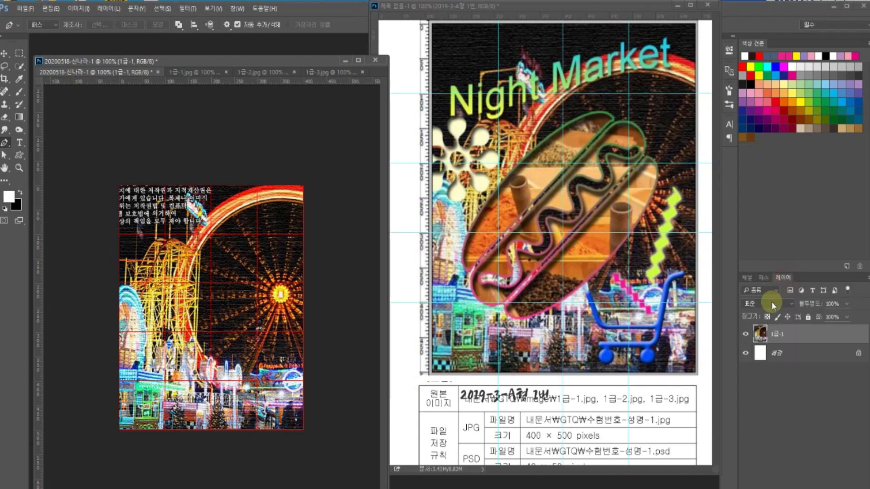
click(745, 335)
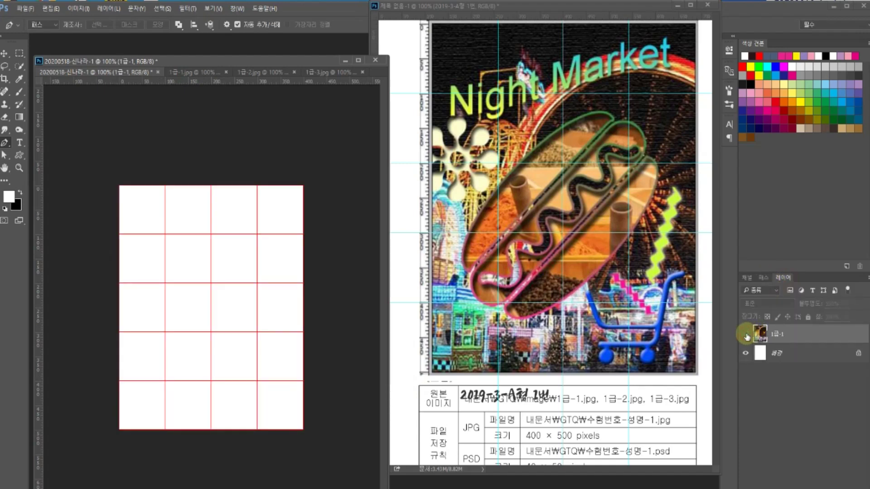
- Make a trial curved pen path on the Paths panel, then delete it
click(763, 277)
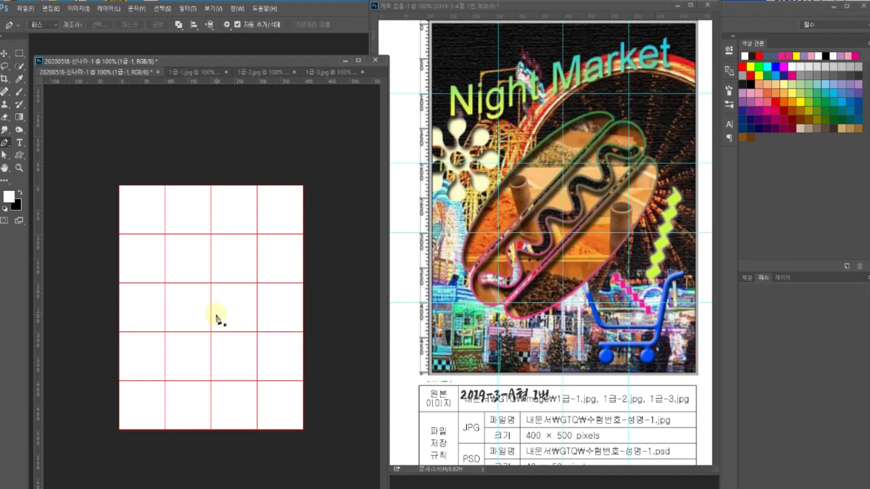
click(144, 280)
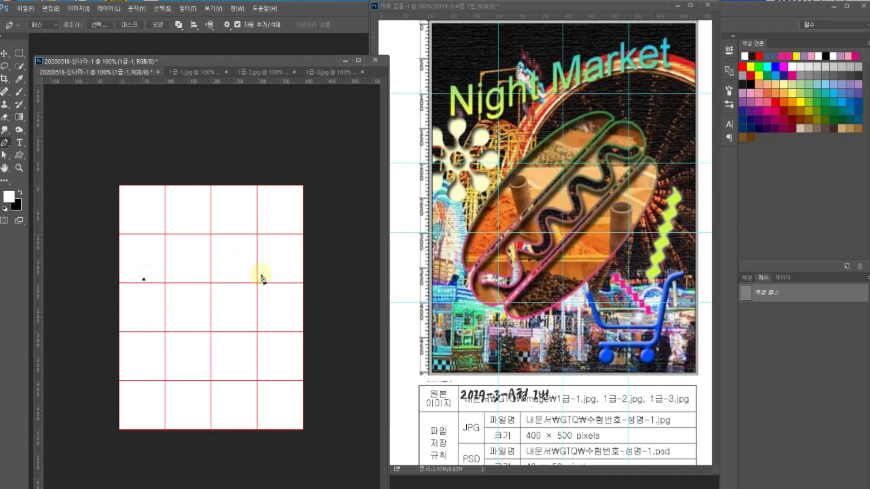
drag(275, 278, 346, 333)
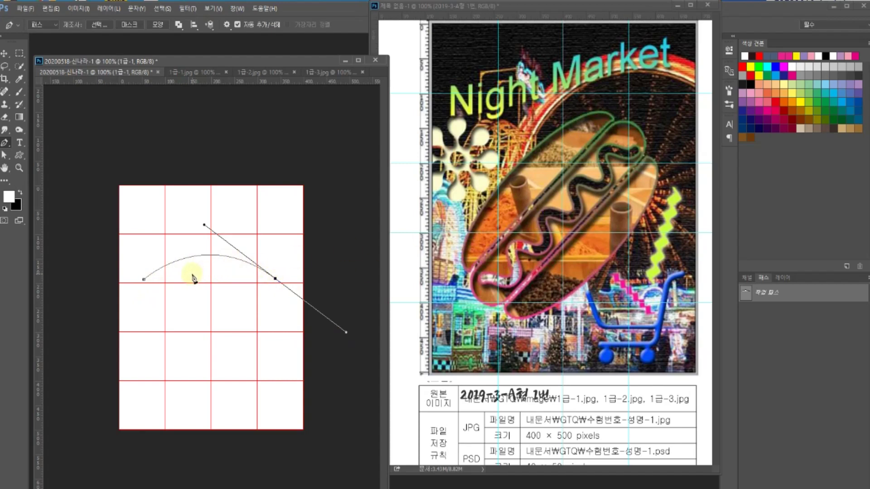
key(Delete)
key(Delete)
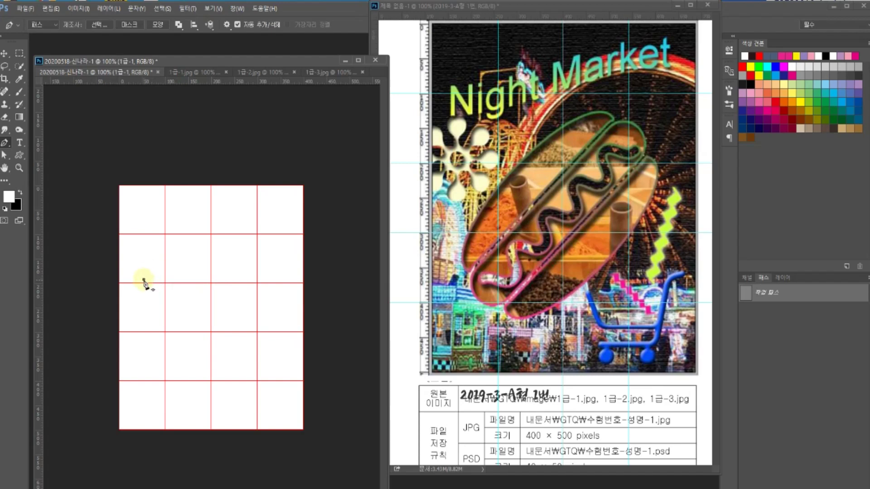
- Draw the domed arc from the left anchor to the right, removing the extra handles
drag(144, 280, 149, 272)
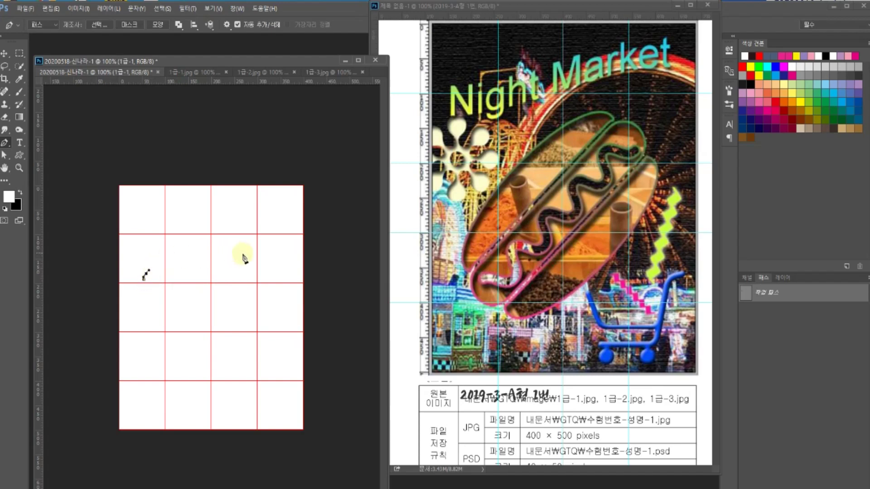
drag(272, 274, 336, 323)
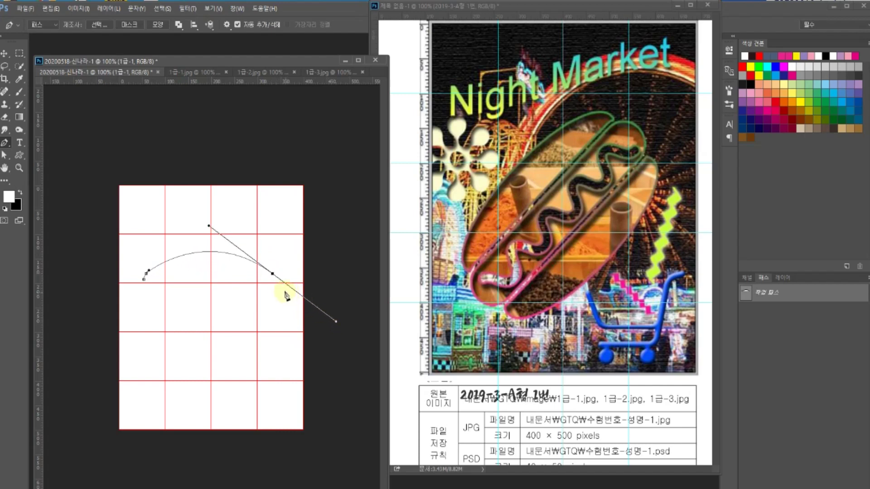
alt+click(272, 274)
ctrl+click(277, 285)
drag(275, 284, 276, 290)
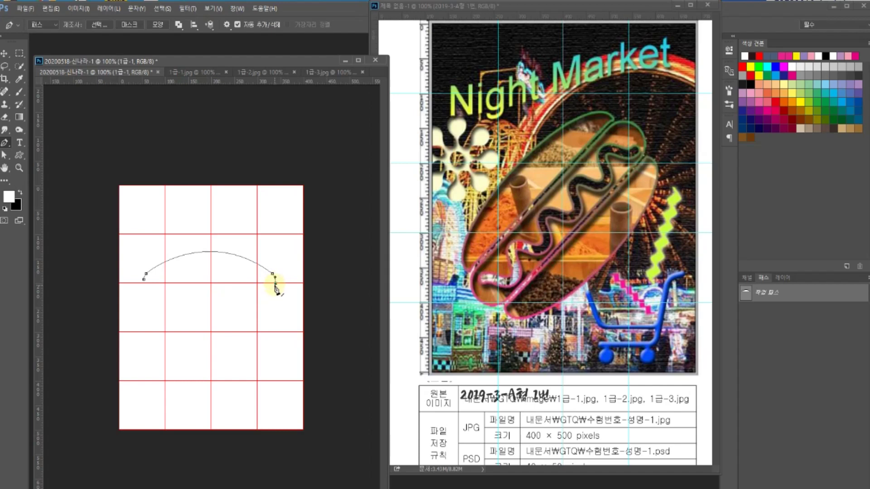
click(275, 283)
- Turn off View > Snap and close the bun path back at the left anchor
click(213, 8)
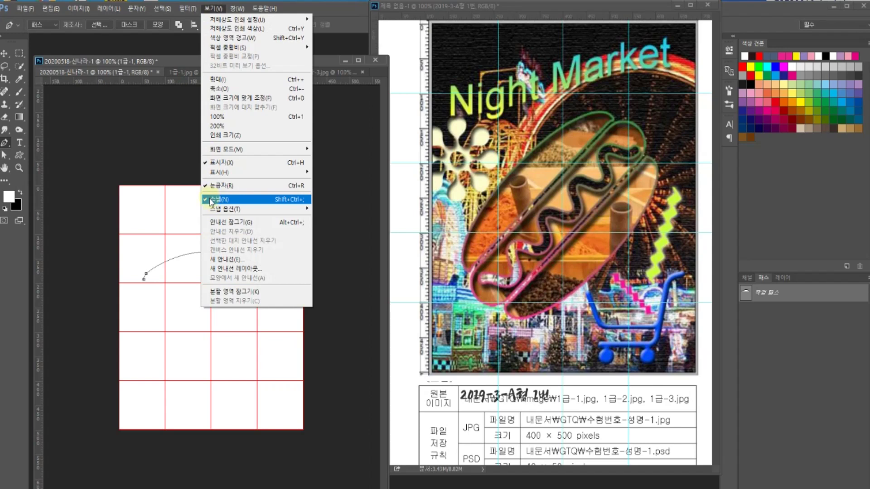
click(212, 200)
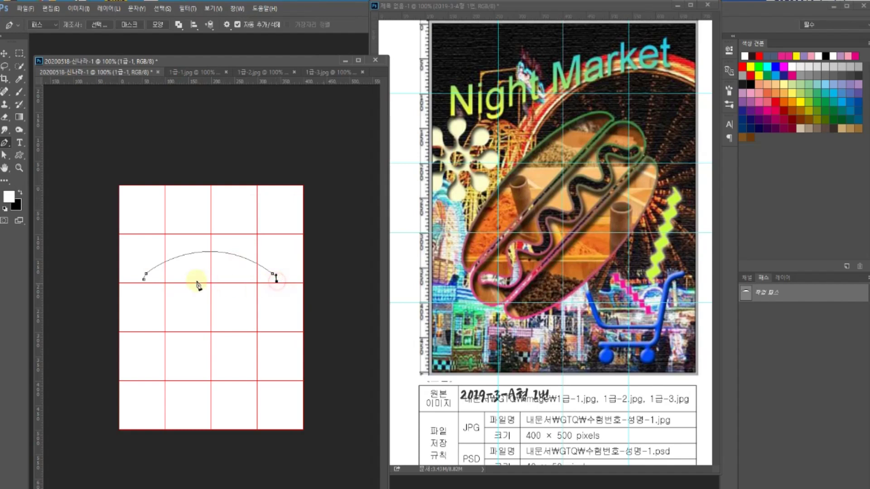
click(144, 280)
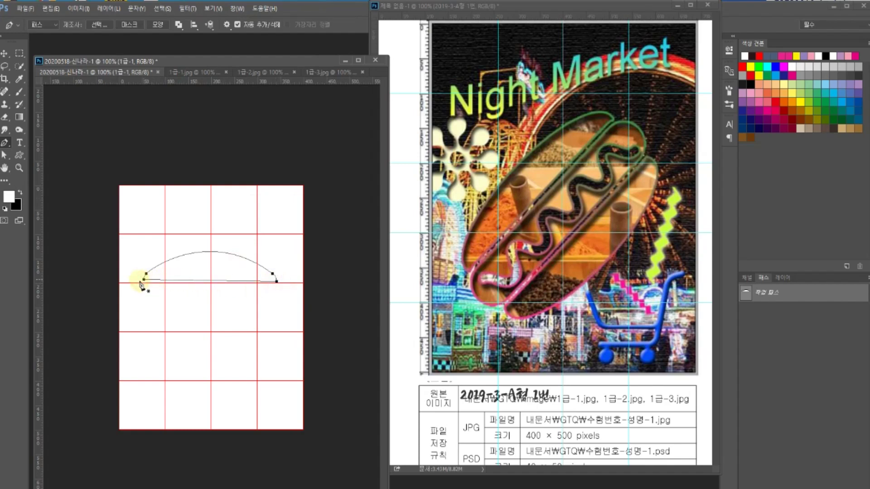
key(Return)
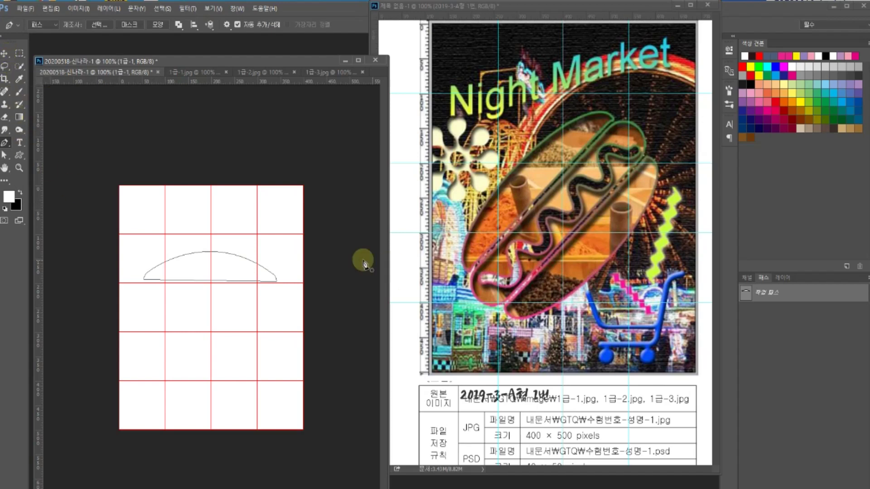
right_click(5, 145)
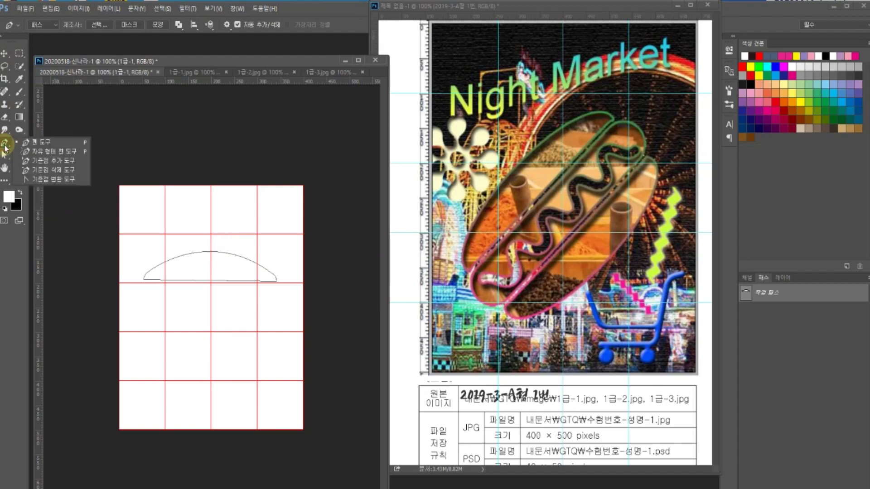
- Delete the bun work path with the Path Selection Tool
click(5, 154)
right_click(4, 154)
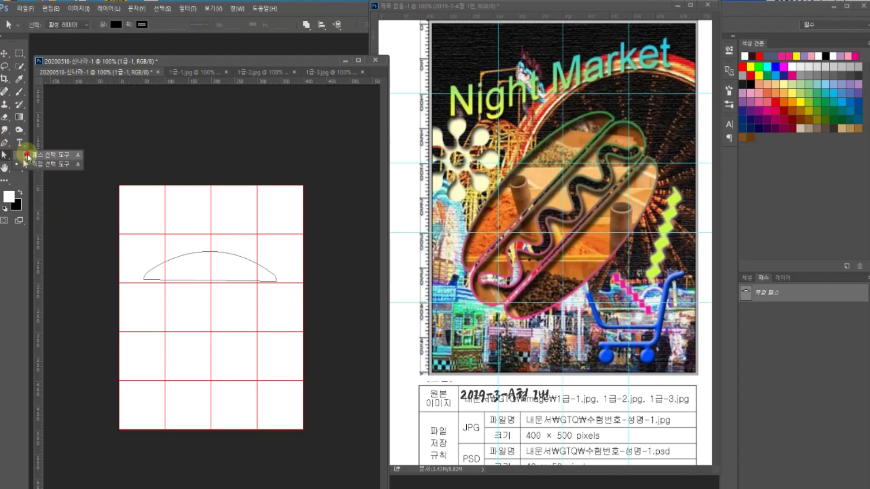
click(27, 156)
click(233, 252)
key(Delete)
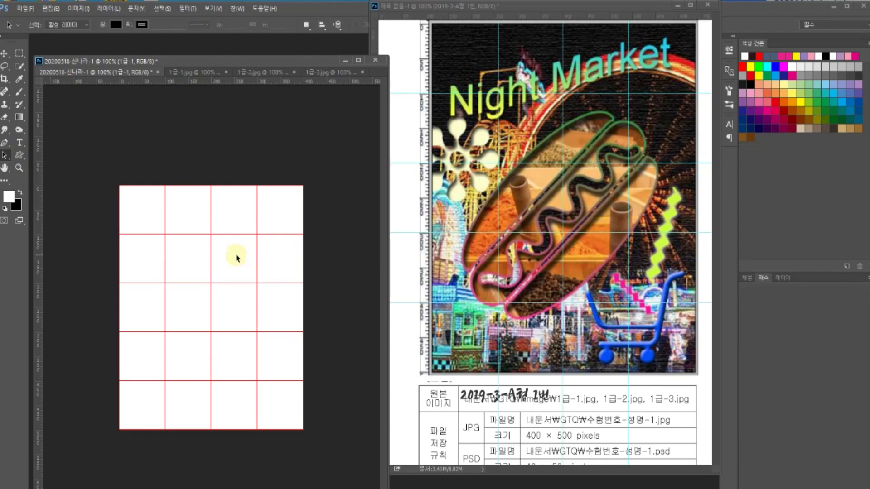
- Draw a 268 × 128 px ellipse path and delete its lower anchors
click(19, 157)
right_click(19, 157)
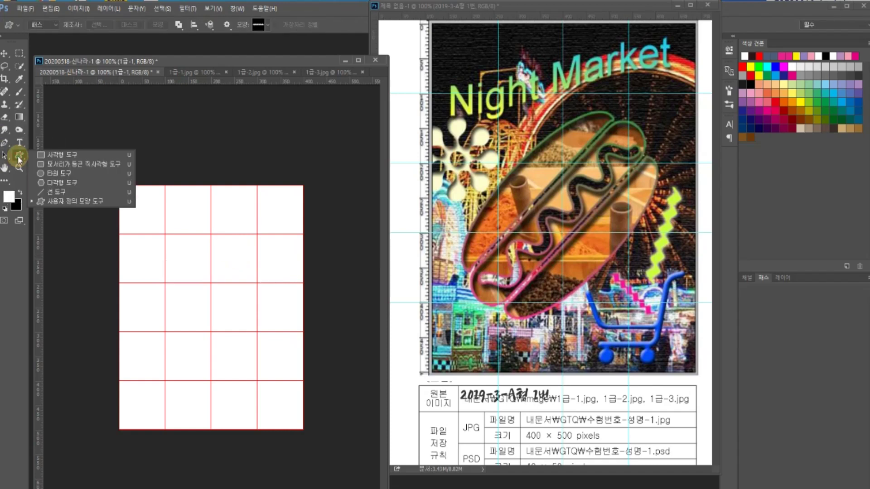
click(51, 176)
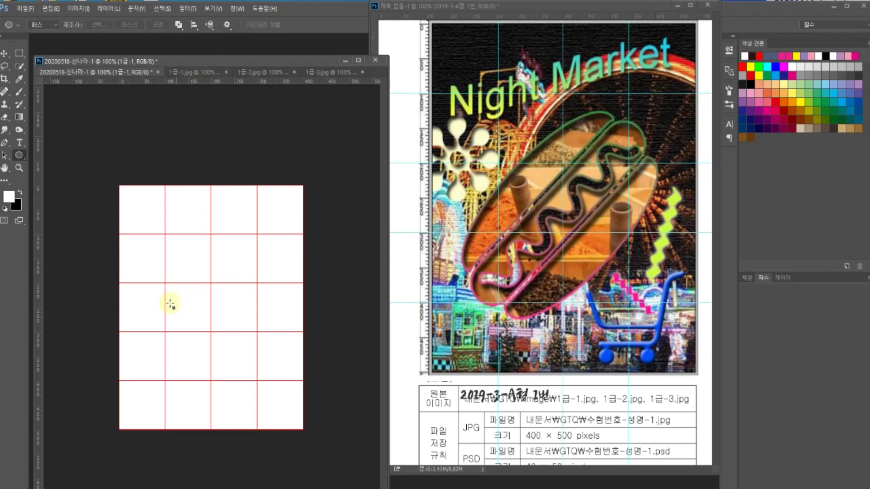
drag(149, 262, 272, 324)
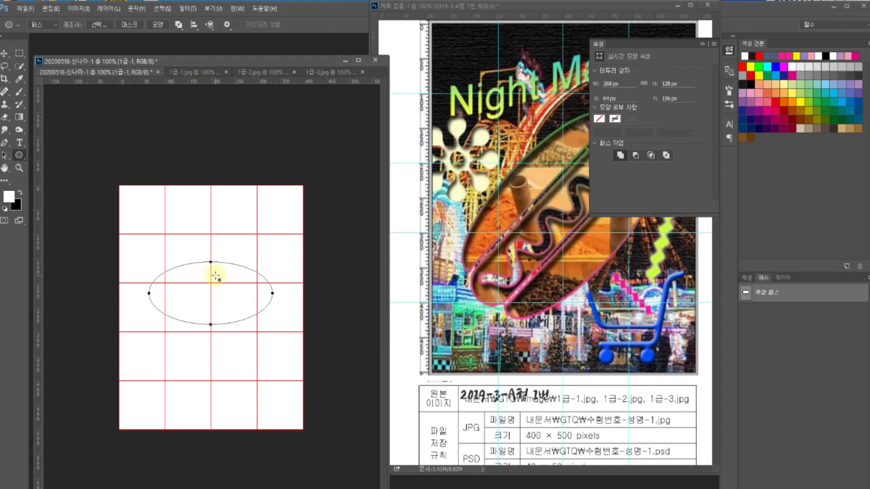
click(5, 156)
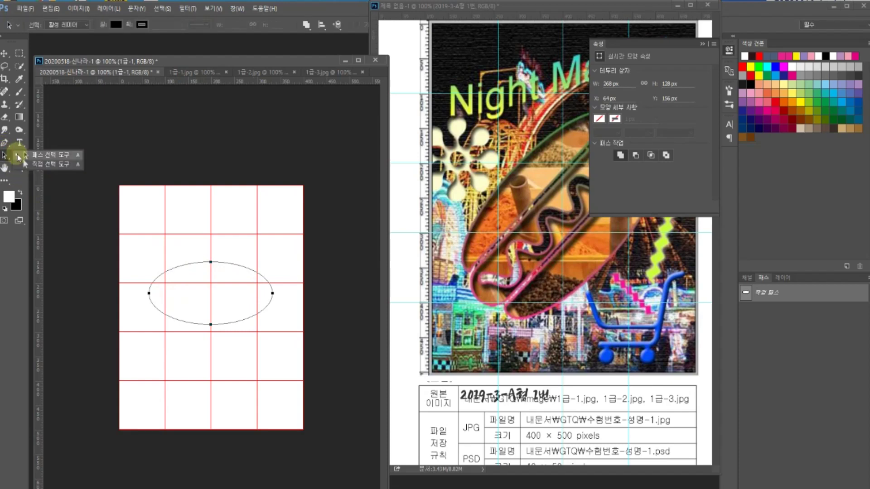
drag(224, 340, 200, 307)
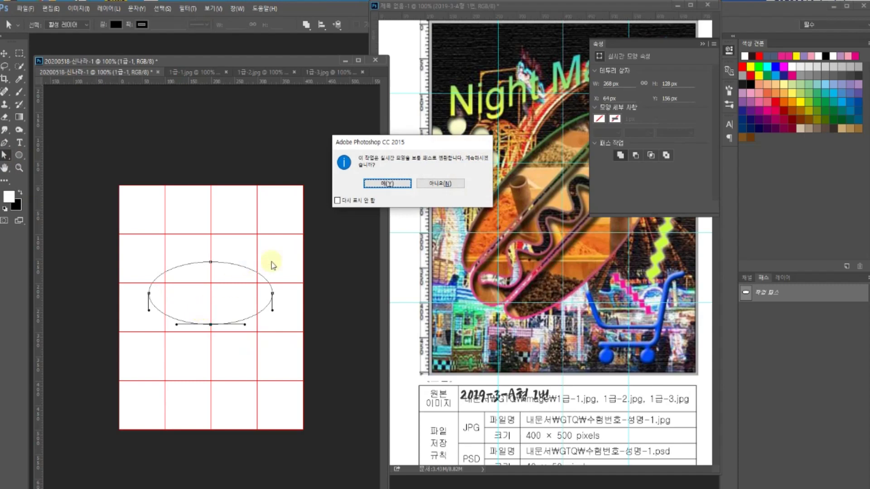
click(387, 183)
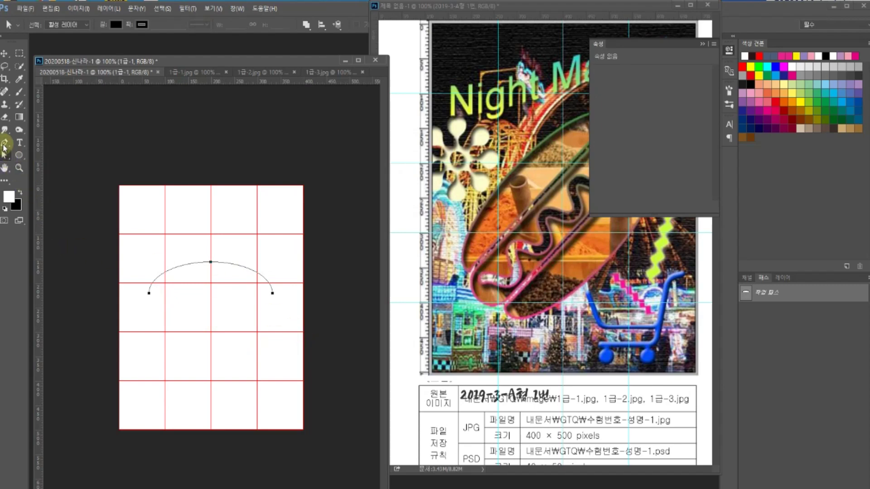
- Continue the arc from its left anchor with the Pen tool, keeping only the upward handle
click(4, 144)
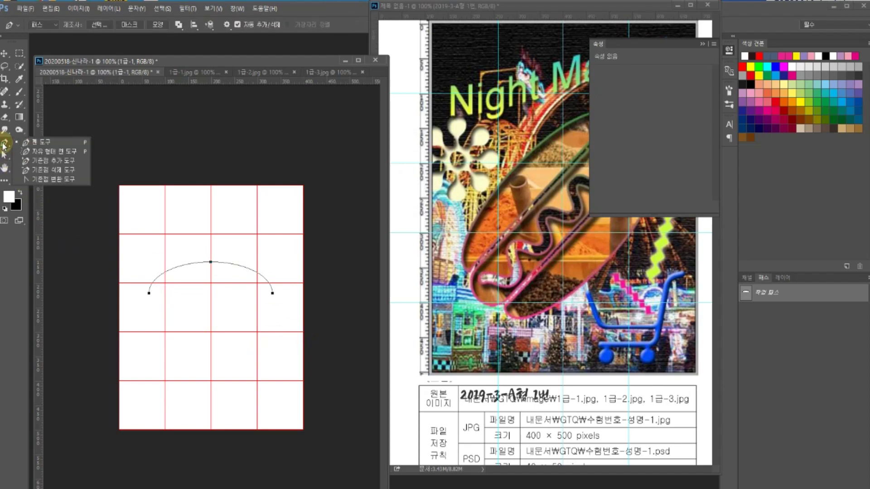
click(28, 144)
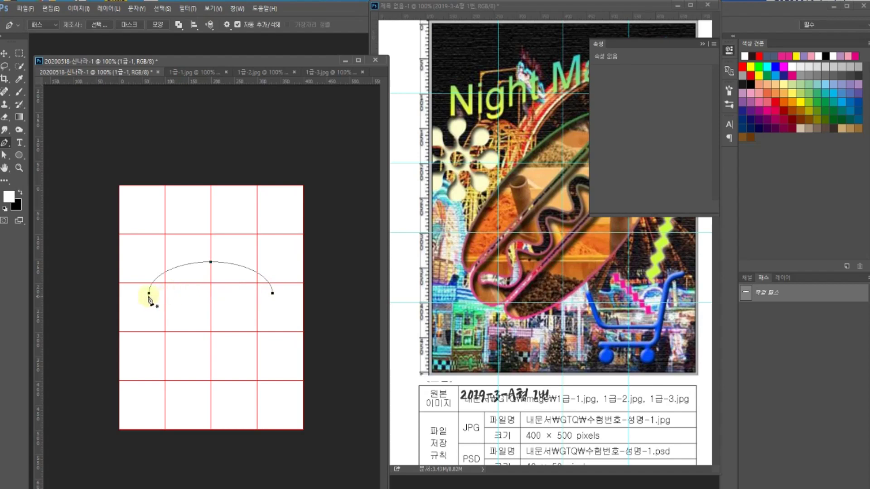
drag(149, 295, 149, 310)
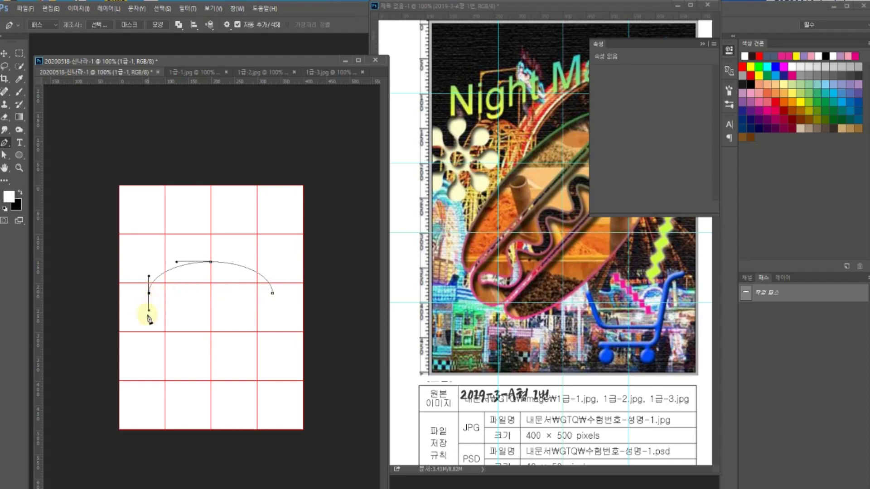
alt+click(149, 293)
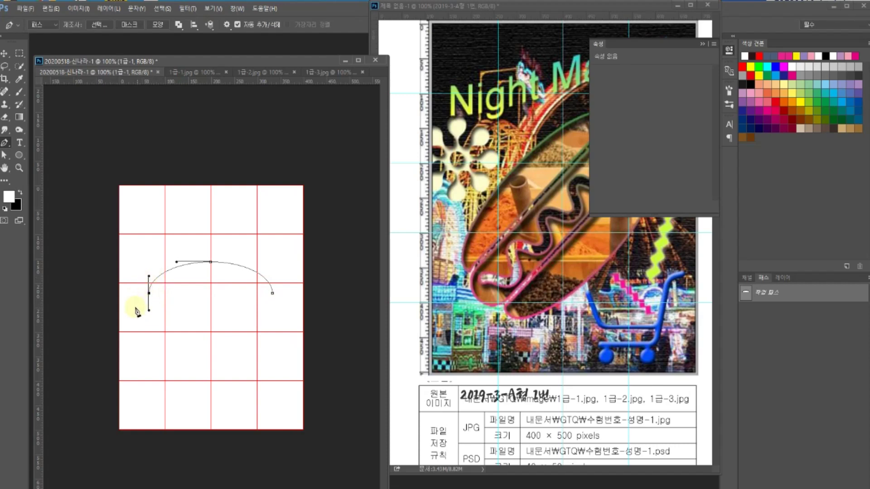
key(ctrl+plus)
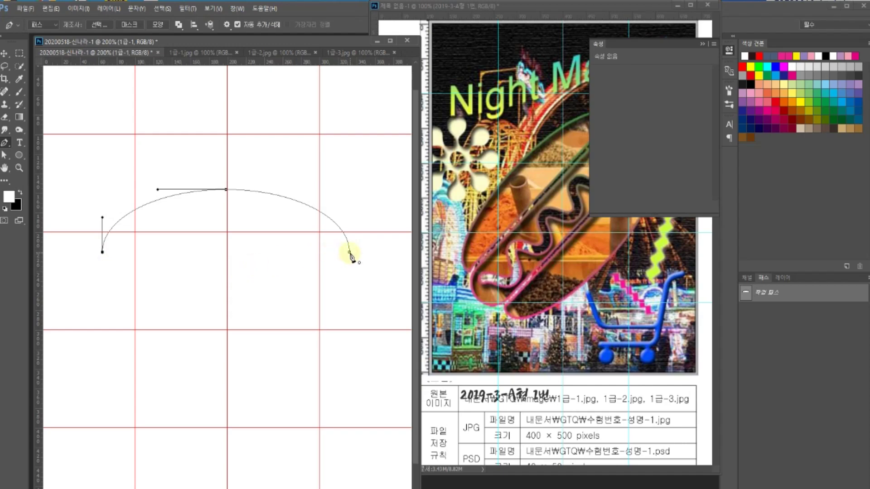
- Close the path with a bottom edge to the right anchor and reshape that corner's curve
click(102, 252)
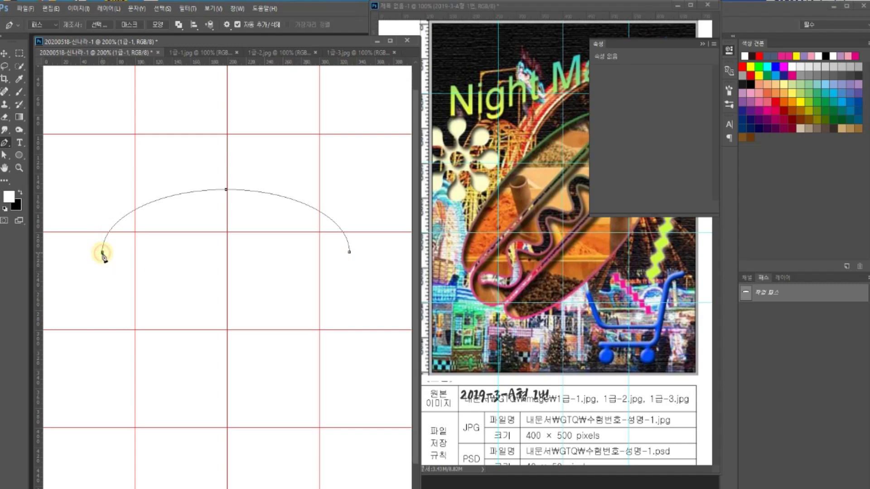
click(349, 254)
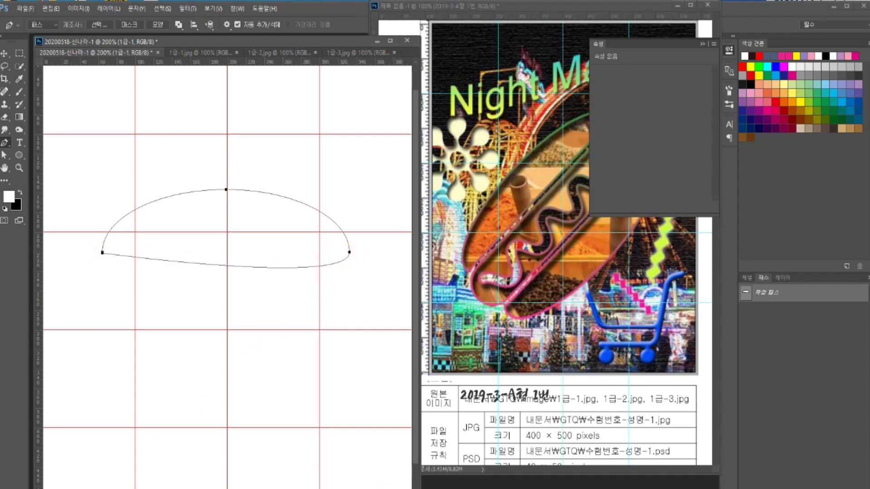
click(14, 156)
click(50, 164)
click(347, 249)
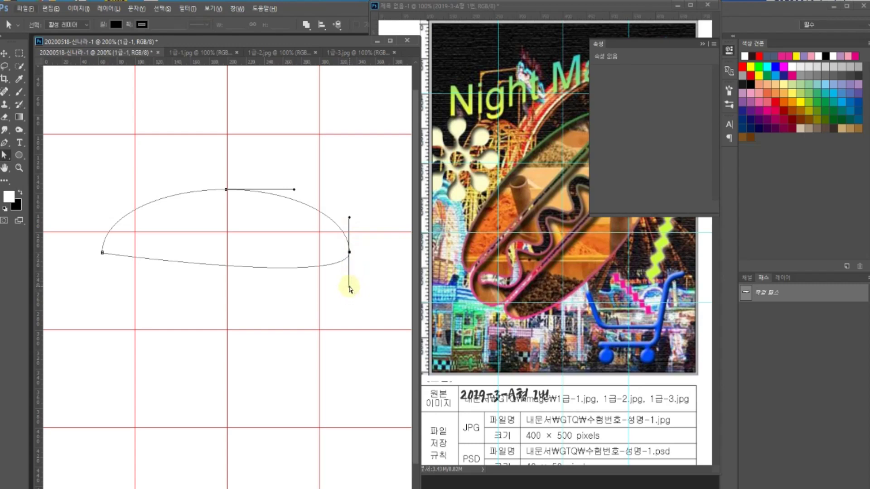
drag(349, 287, 349, 254)
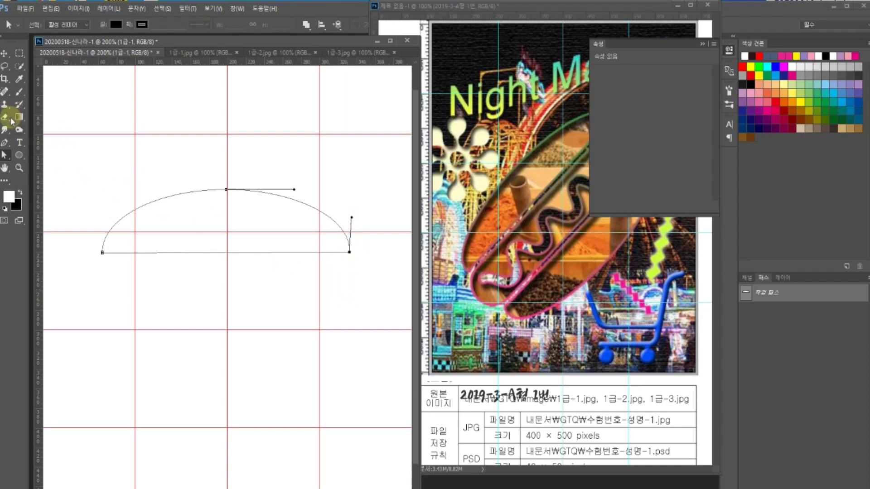
- Lower the bun's top anchor with arrow-key nudges to flatten the dome
right_click(4, 156)
click(28, 166)
drag(204, 164, 241, 202)
key(Down)
key(Down)
key(Down)
key(Down)
key(Down)
key(Down)
key(Down)
key(Down)
key(Down)
key(Down)
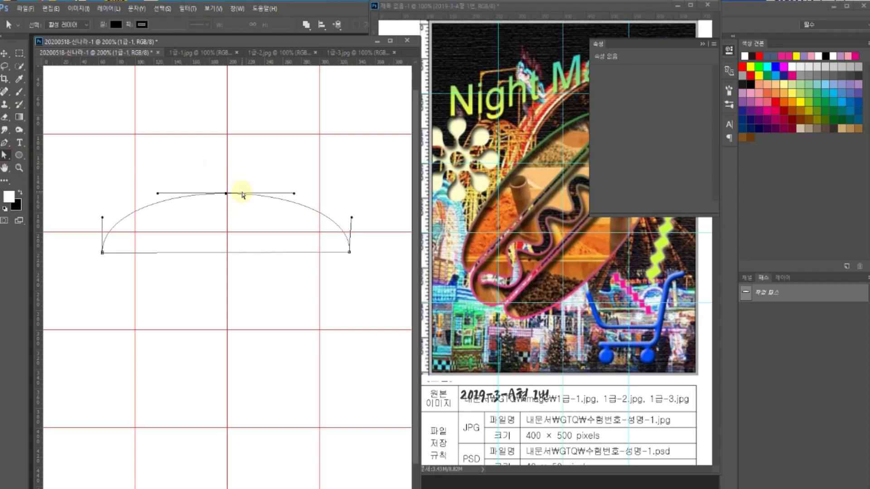
key(Down)
key(Down)
key(Down)
key(Down)
key(Down)
key(Down)
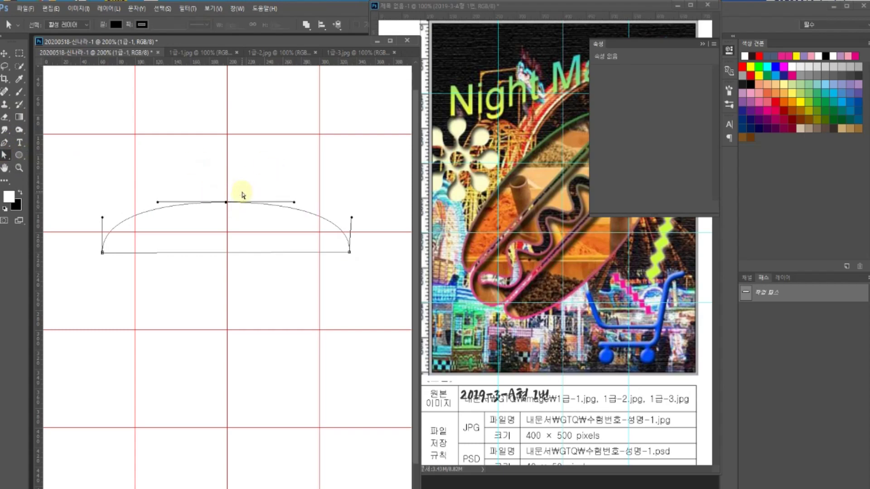
key(Down)
key(Down)
key(Down)
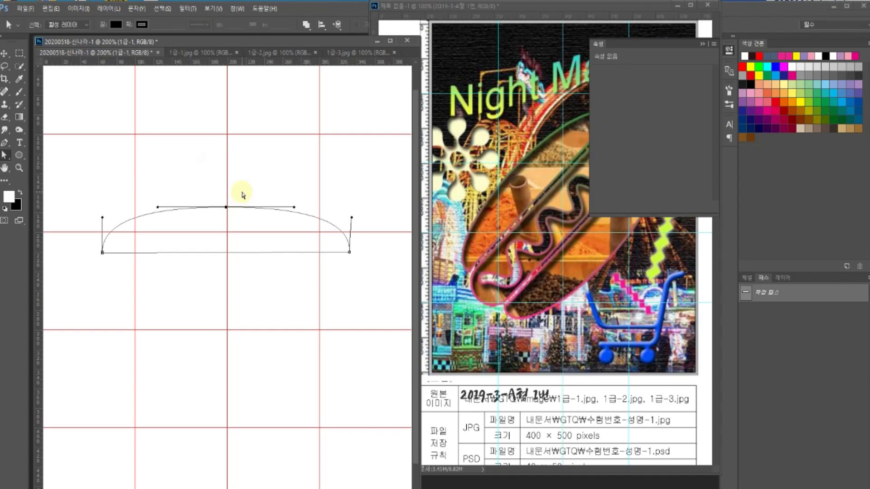
key(Down)
key(Down)
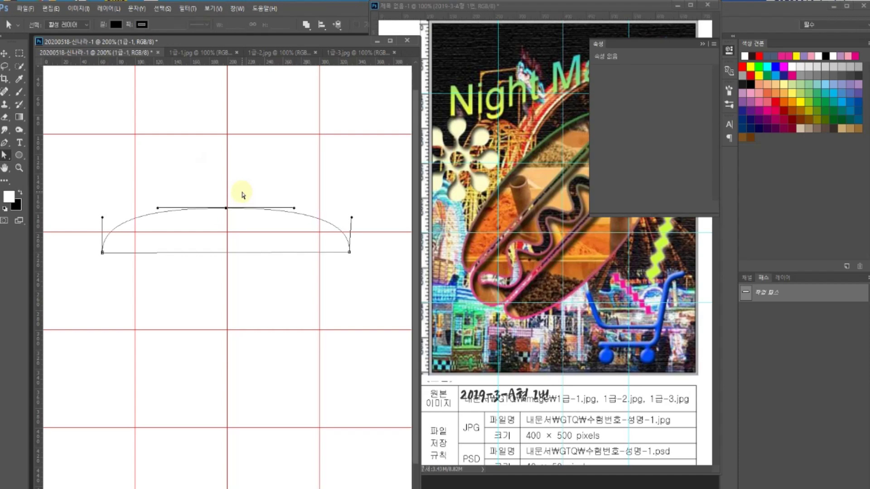
key(Up)
key(Up)
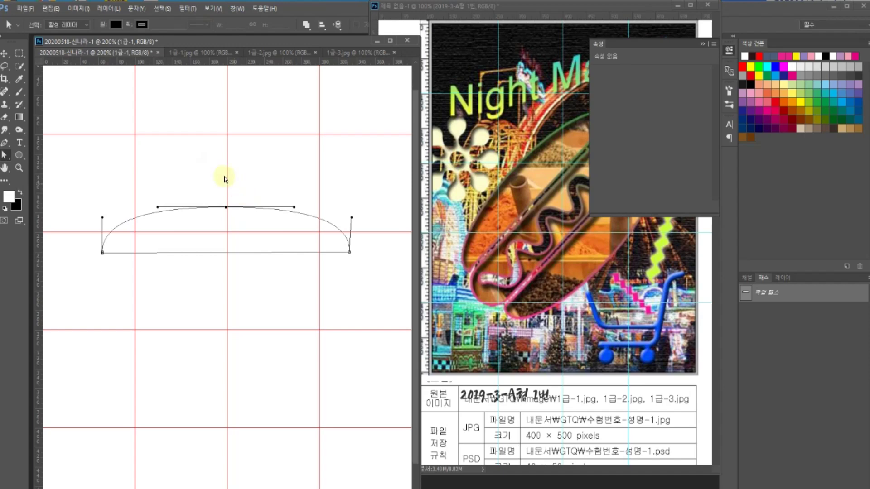
click(701, 44)
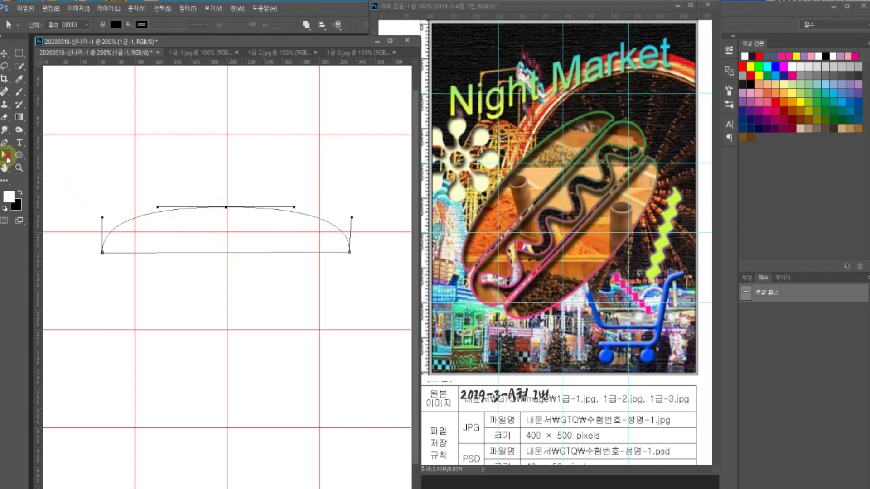
- Select the whole bun outline and Alt-drag a copy below it
click(142, 210)
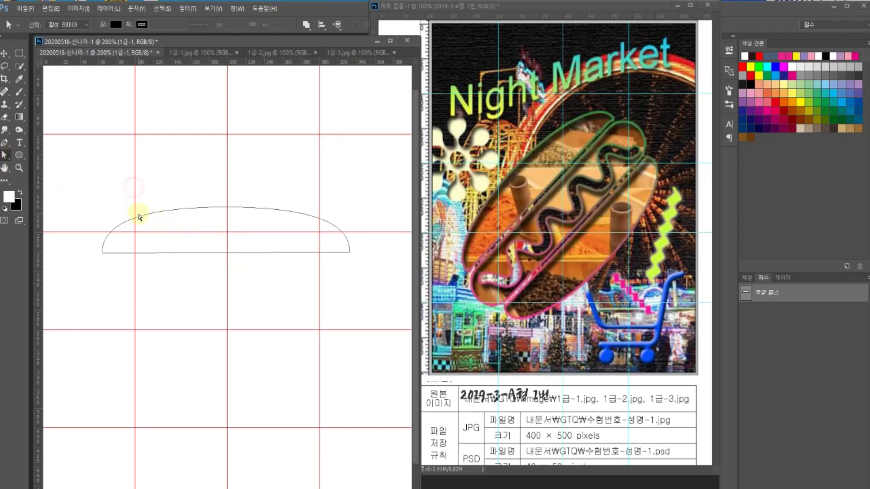
click(144, 218)
click(270, 257)
drag(14, 159, 47, 160)
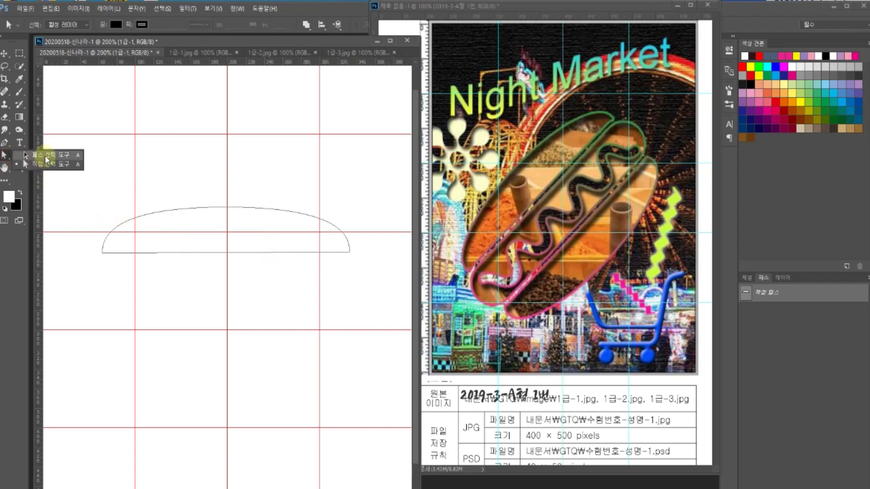
click(45, 156)
click(140, 214)
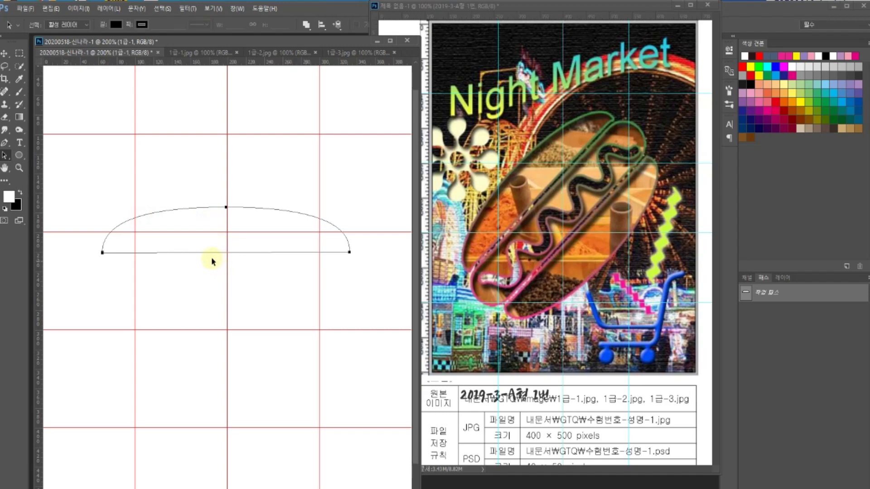
drag(210, 257, 210, 319)
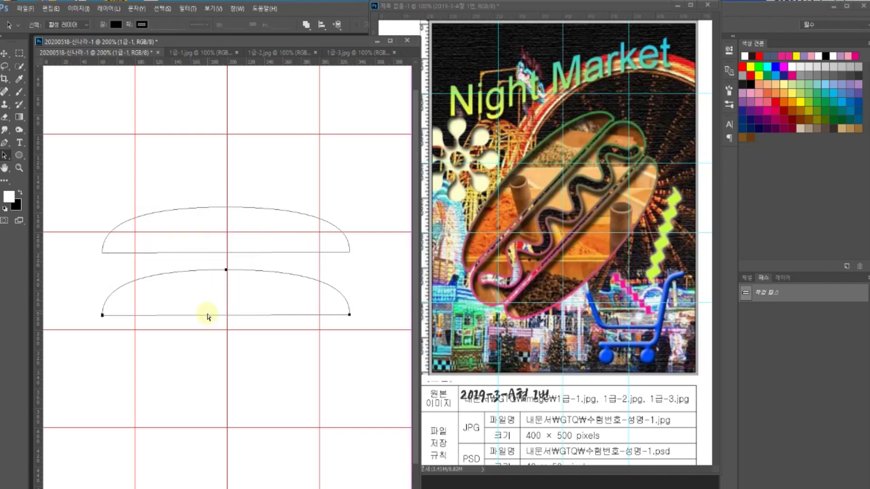
- Flip the copy horizontally and vertically, move it further down, and apply the transform
key(ctrl+t)
right_click(192, 302)
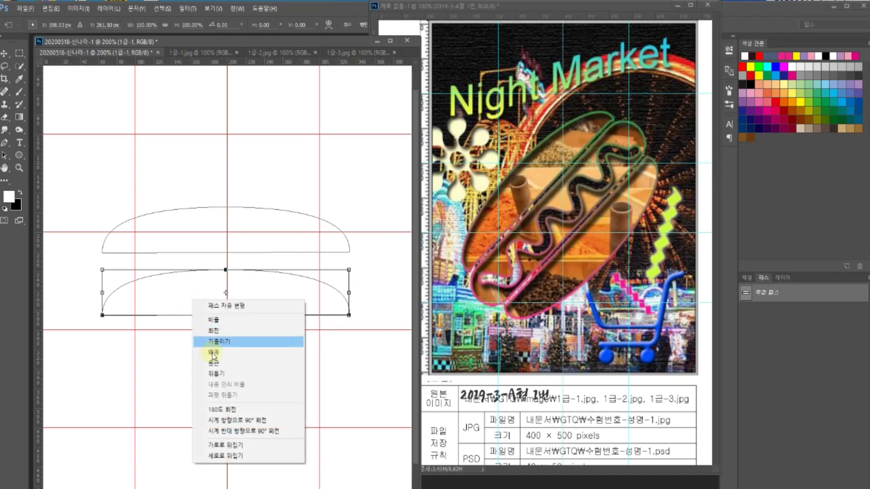
click(231, 446)
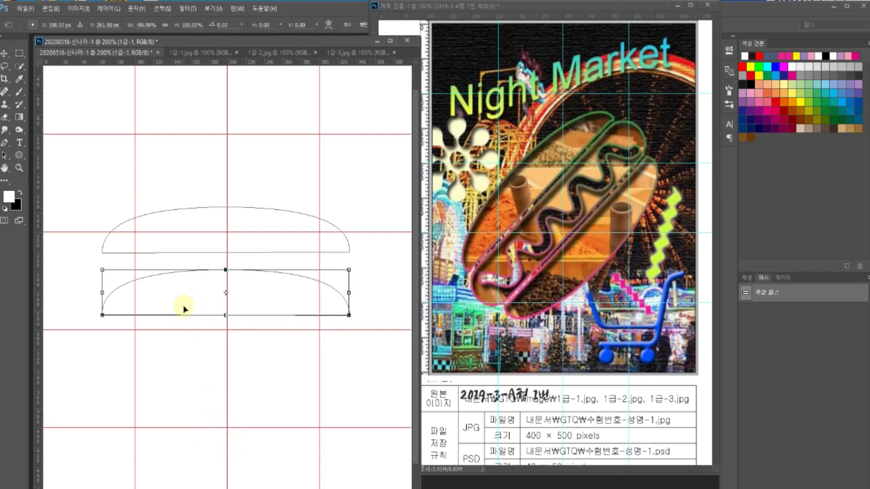
right_click(182, 293)
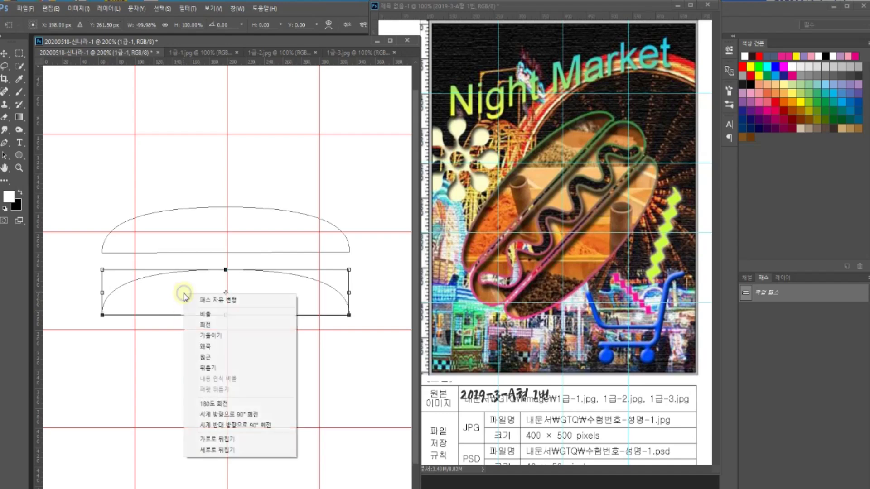
click(219, 449)
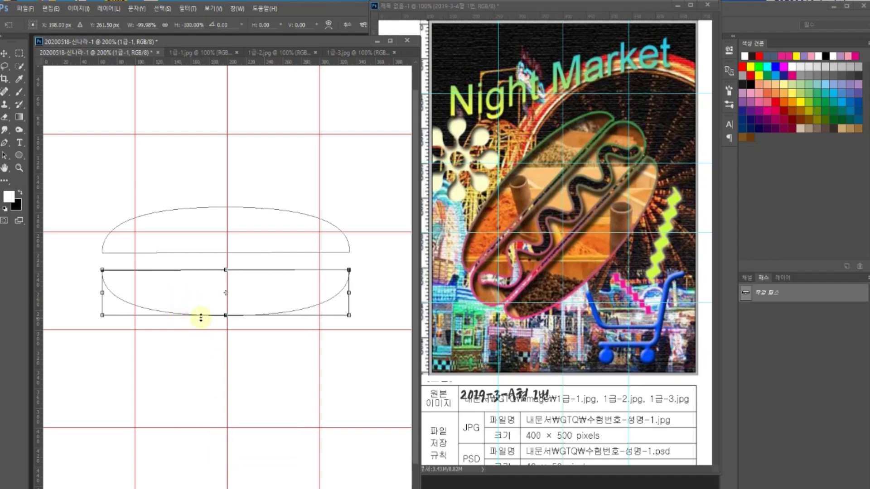
drag(199, 317, 199, 349)
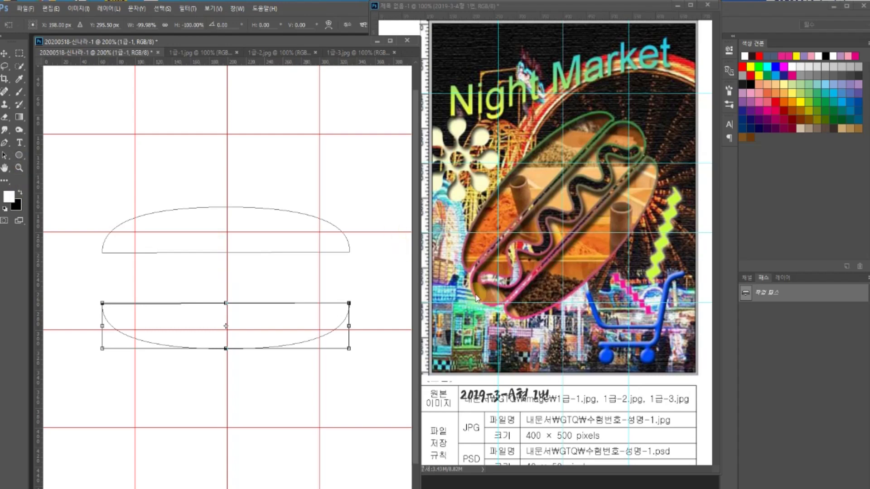
click(19, 155)
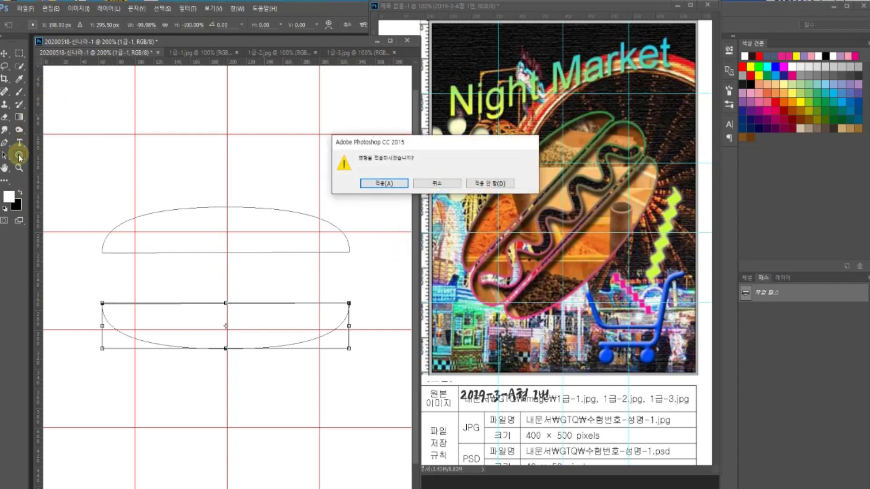
click(398, 183)
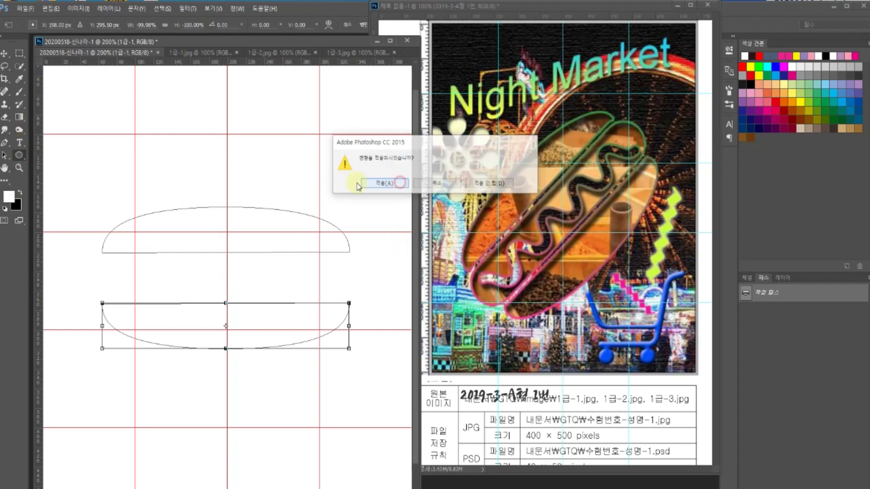
- Draw a rounded-rectangle sausage path between the bun halves and select it
click(25, 157)
click(65, 165)
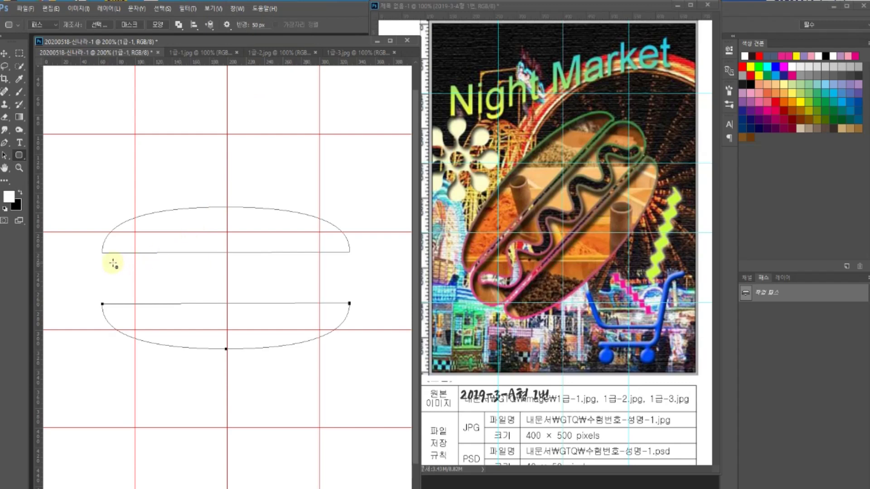
drag(101, 255, 355, 301)
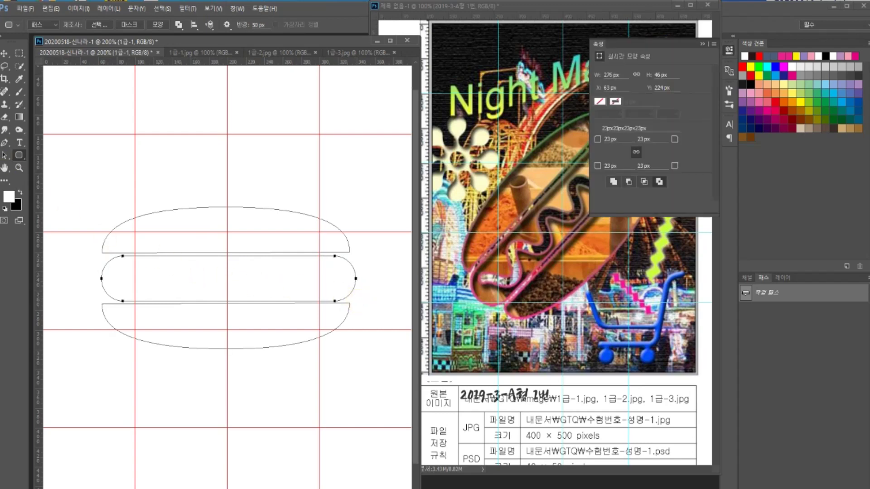
click(6, 156)
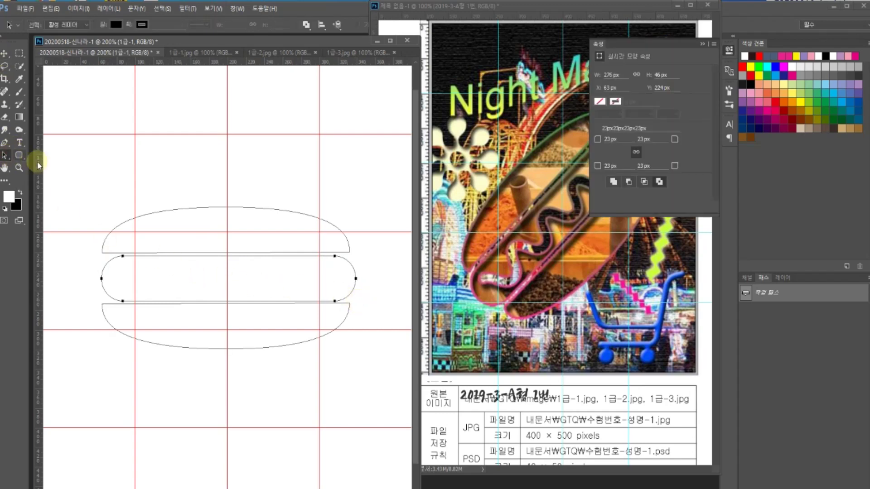
click(47, 160)
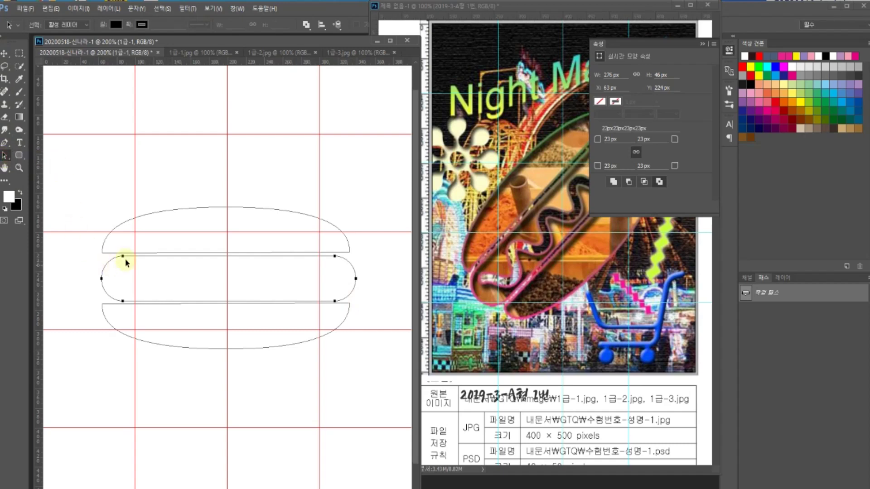
- Stretch the rounded rectangle's ends outward and commit it as a path
key(ctrl+t)
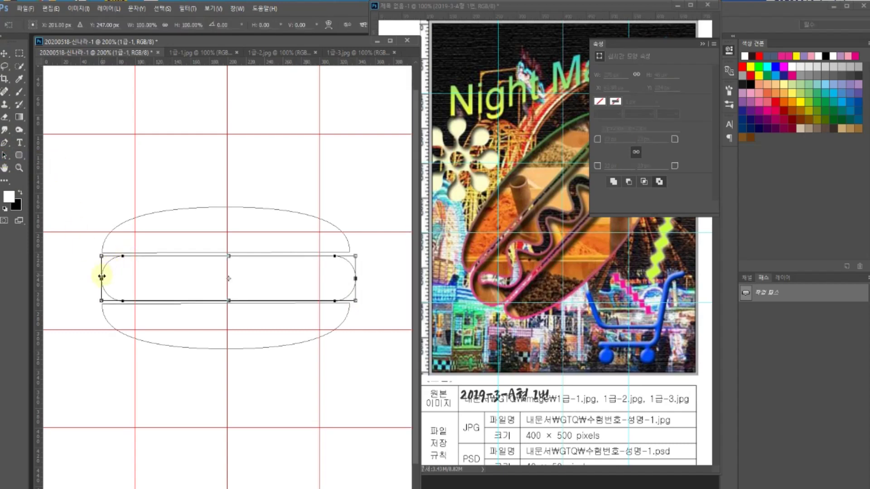
drag(102, 277, 98, 281)
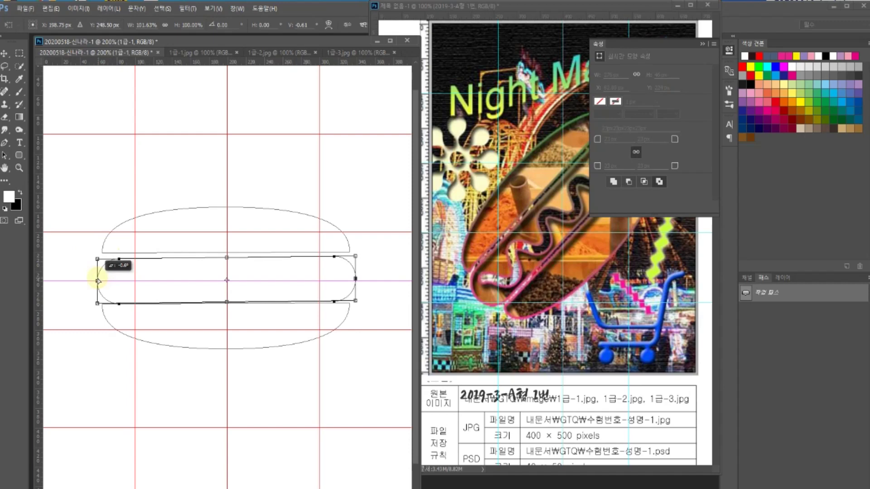
drag(97, 278, 92, 279)
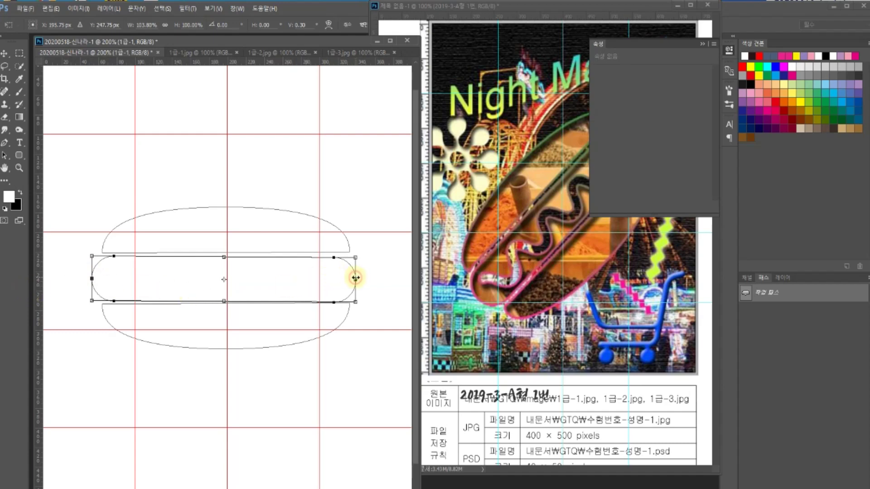
drag(356, 278, 359, 275)
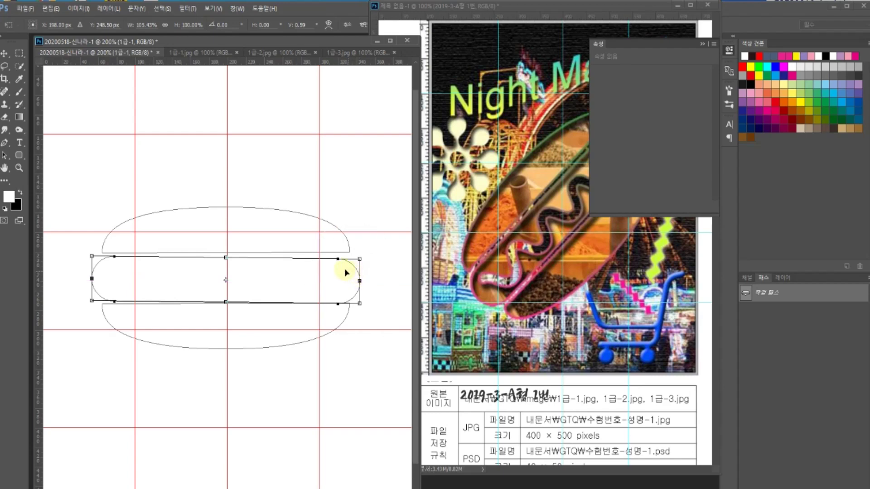
key(Return)
click(372, 184)
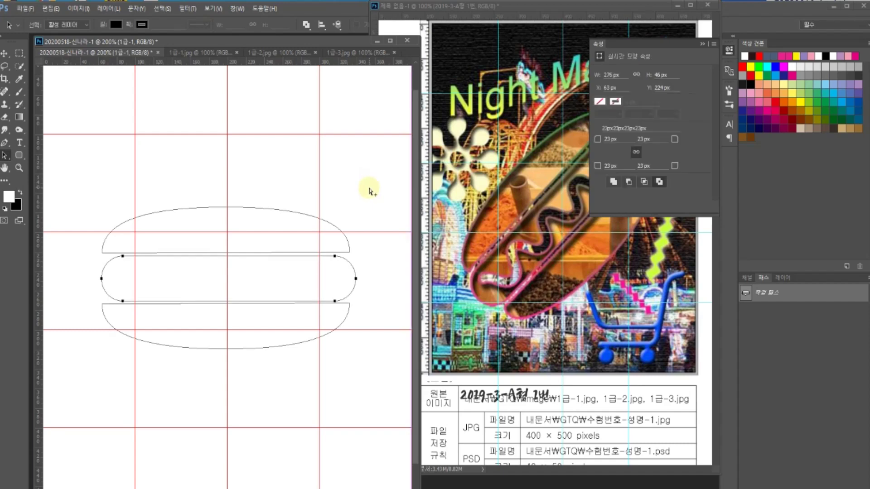
- Widen the sausage path symmetrically to 297 px and apply the transform
key(ctrl+t)
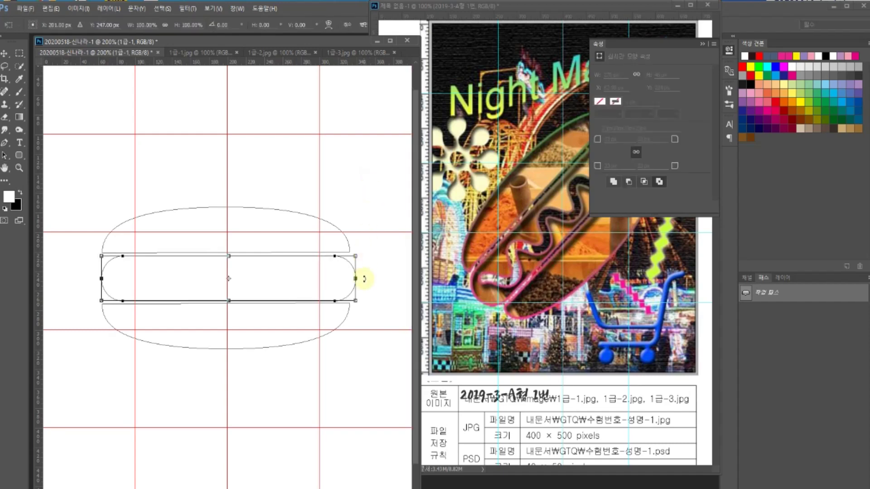
drag(355, 279, 370, 278)
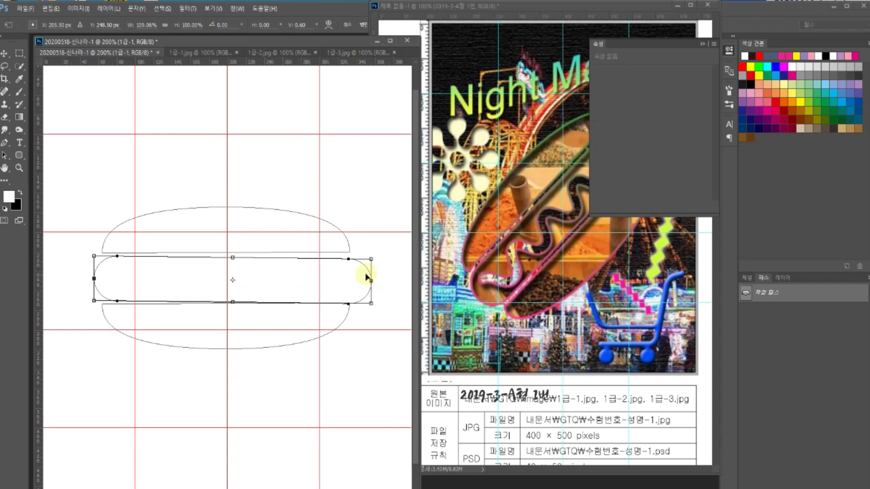
key(a)
click(379, 184)
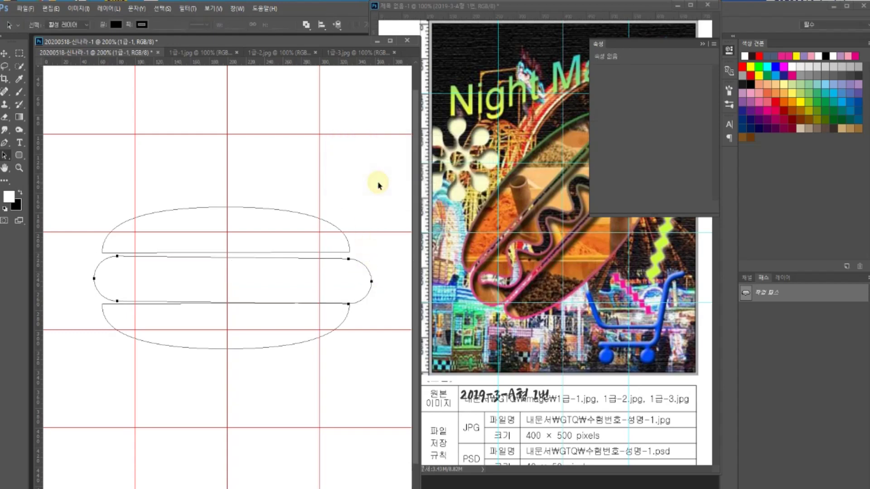
key(ctrl+z)
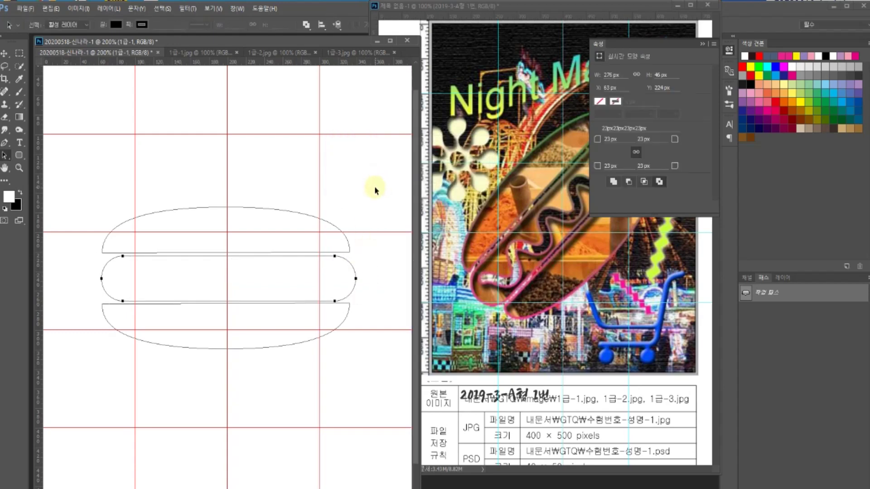
key(ctrl+t)
drag(354, 278, 364, 278)
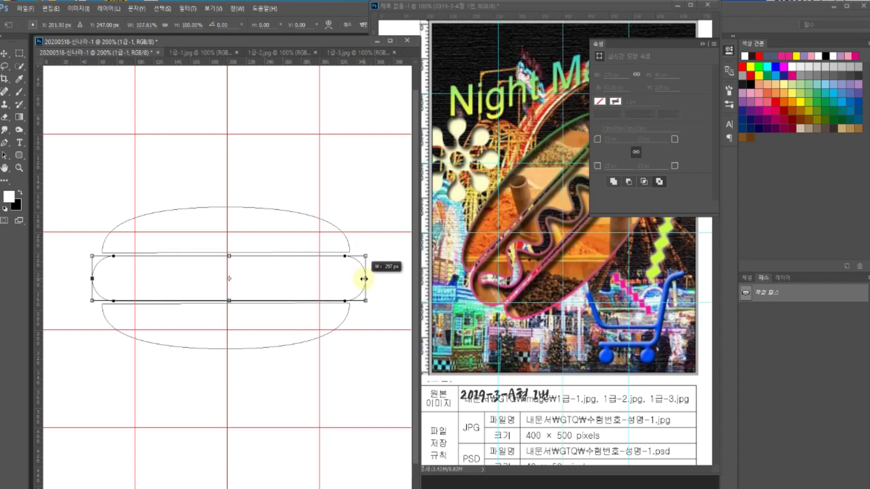
drag(363, 279, 363, 279)
key(Left)
key(Left)
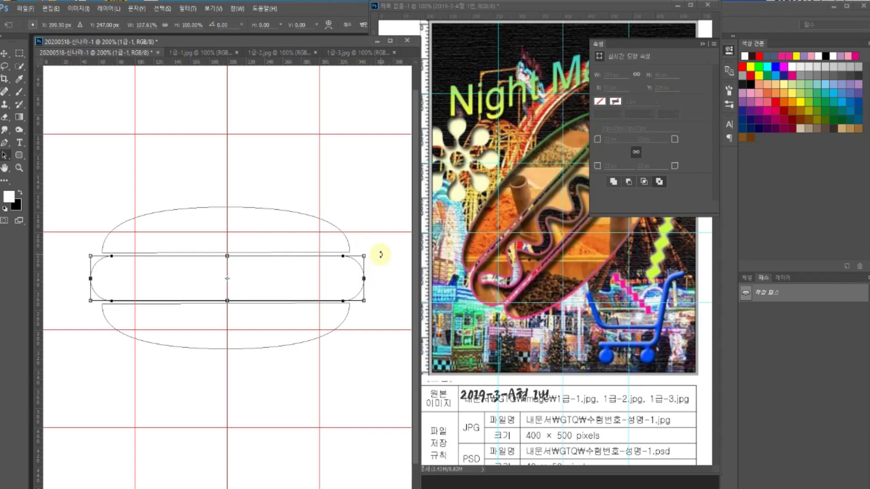
key(Return)
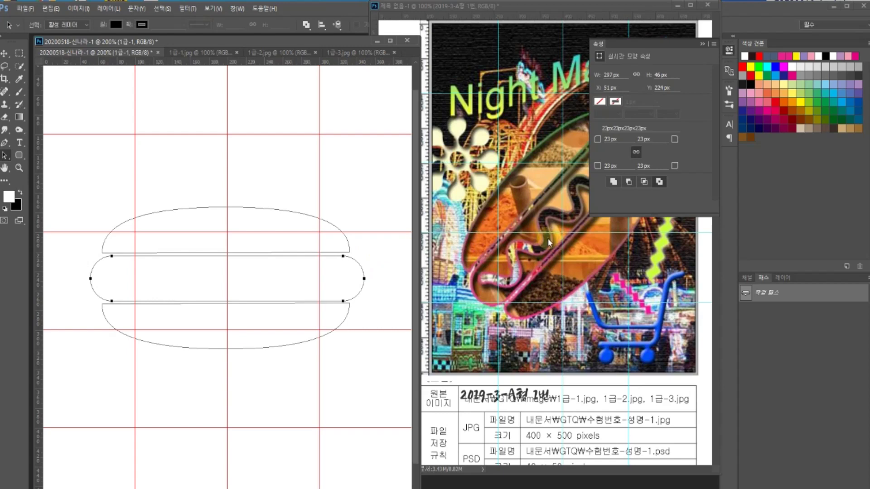
click(701, 43)
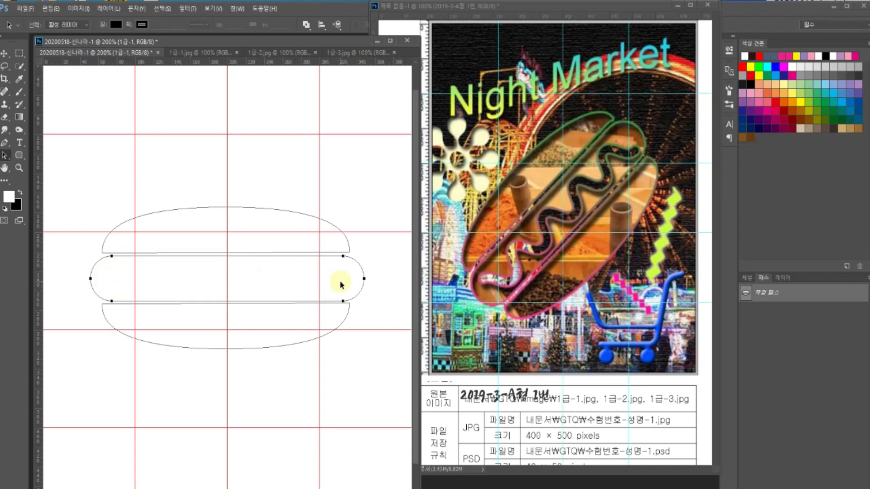
- Draw a 166 × 90 px Waves custom shape path above the top bun outline
click(20, 156)
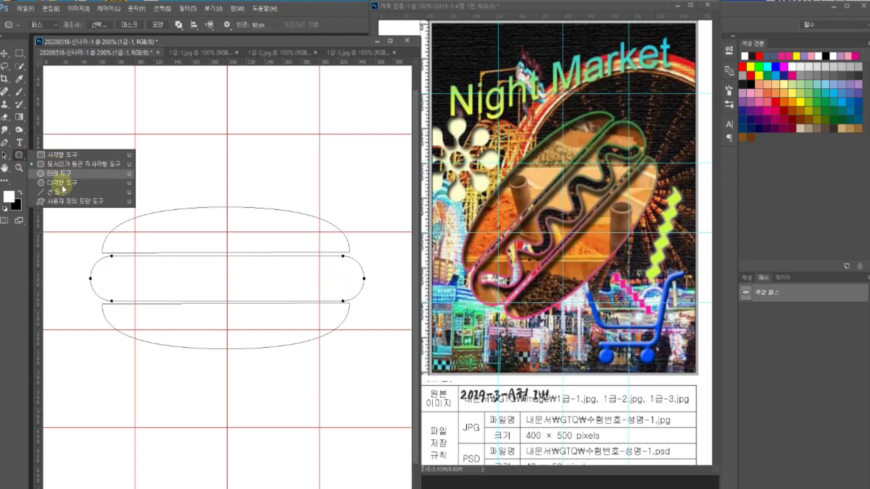
click(61, 202)
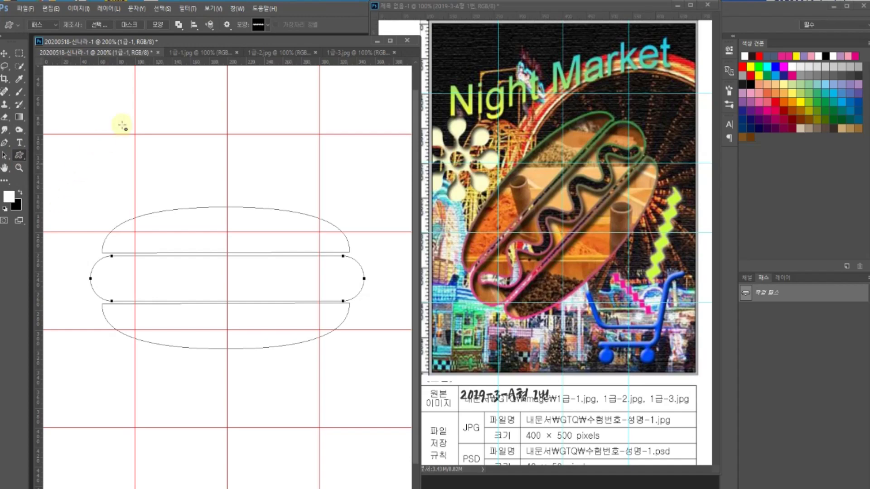
click(259, 27)
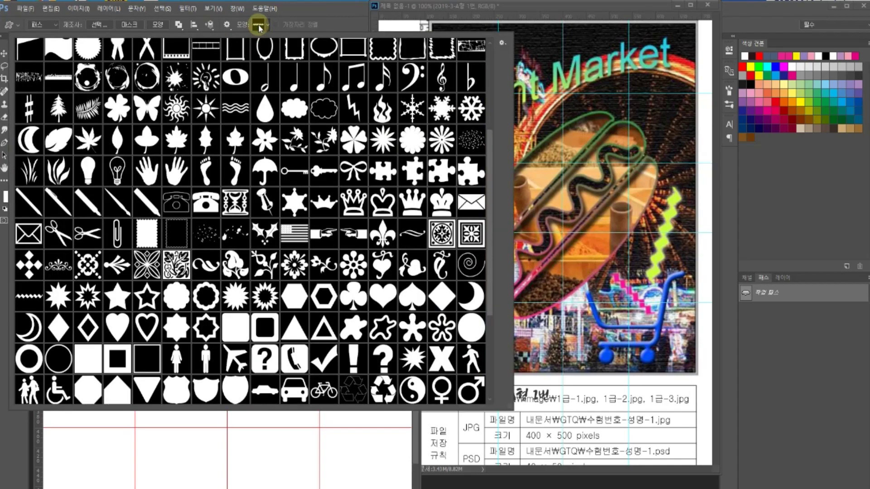
scroll(115, 294, up, 5)
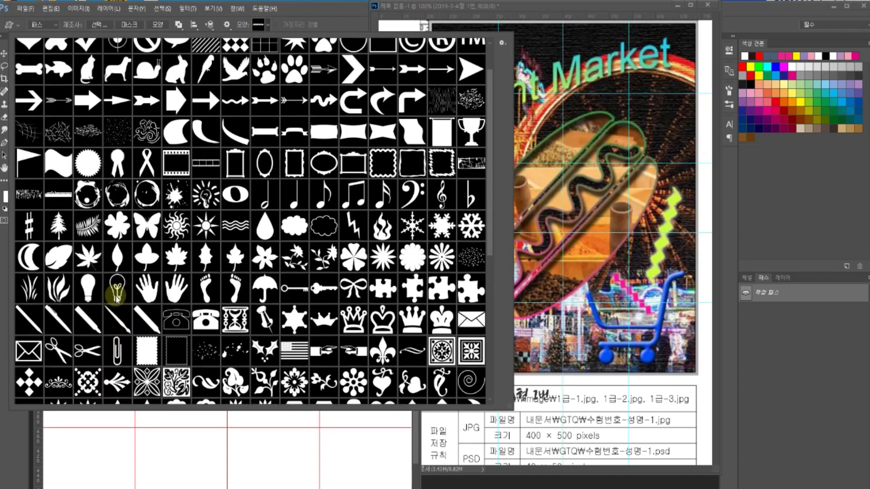
scroll(115, 297, up, 2)
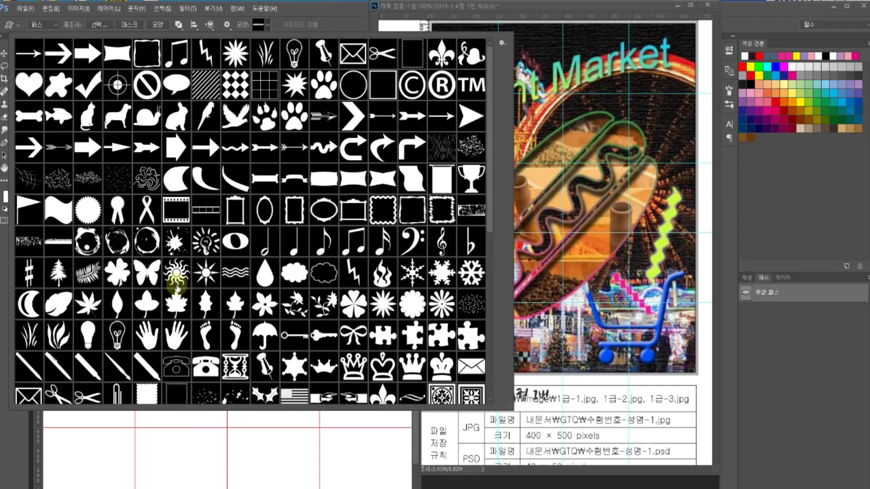
scroll(178, 286, down, 1)
click(228, 232)
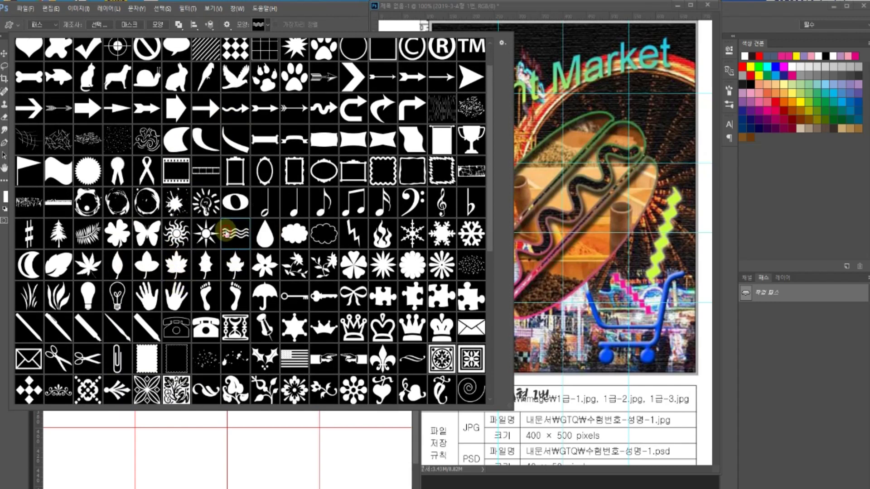
double_click(225, 232)
drag(140, 113, 267, 194)
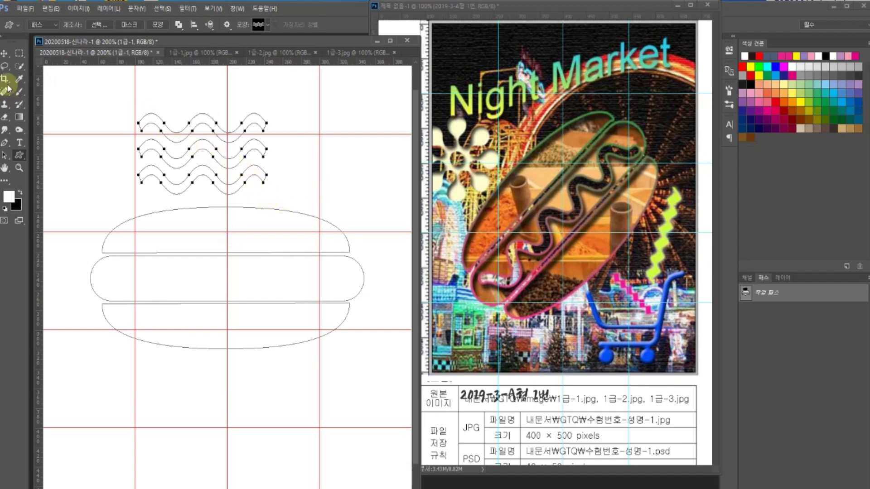
- Try moving and selecting the whole wave path, then deselect it
click(5, 53)
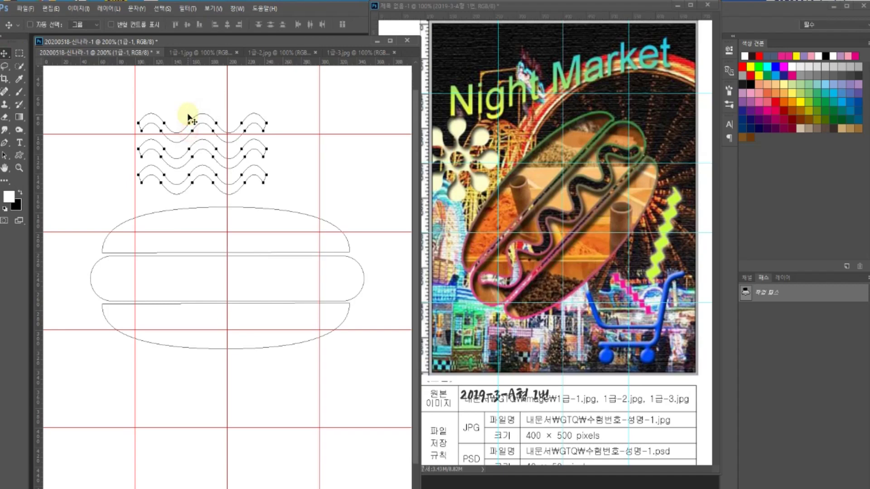
drag(192, 132, 211, 96)
click(5, 155)
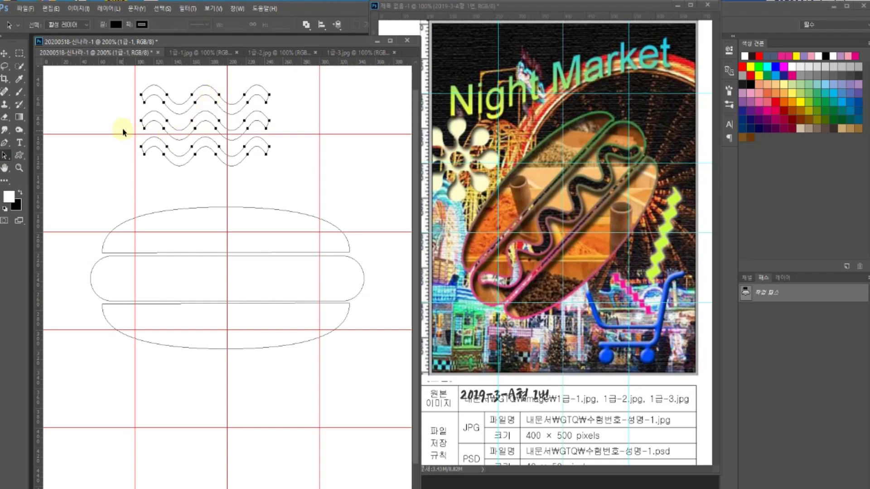
drag(296, 183, 130, 120)
click(172, 147)
- Delete the lower wave rows' anchors and convert the live shape to a regular path
right_click(5, 155)
click(32, 165)
drag(301, 171, 113, 133)
key(Delete)
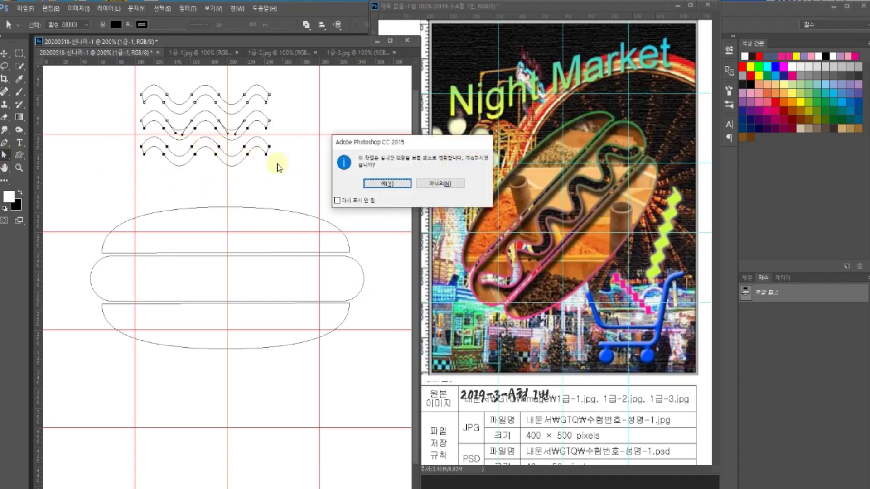
key(Return)
key(Delete)
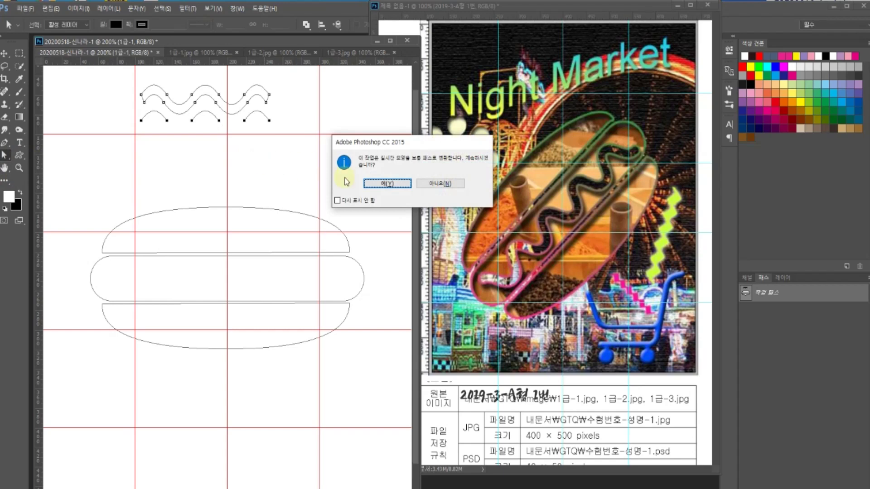
click(380, 184)
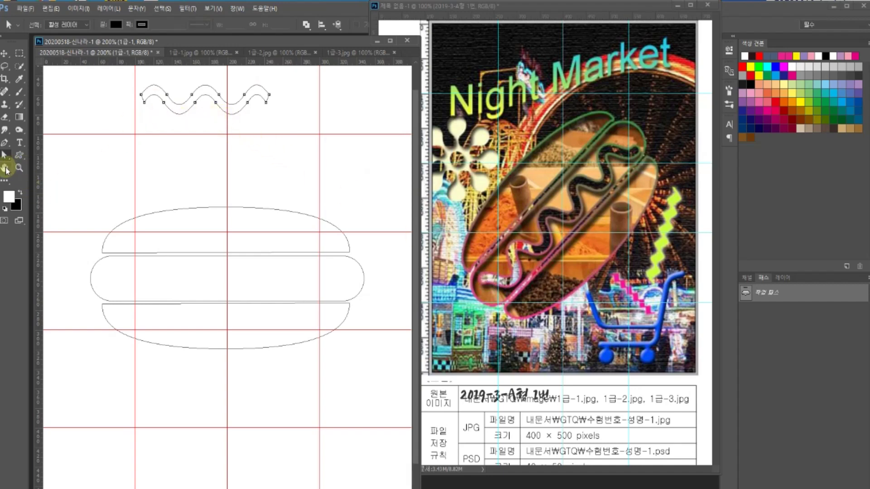
click(6, 169)
drag(204, 93, 204, 129)
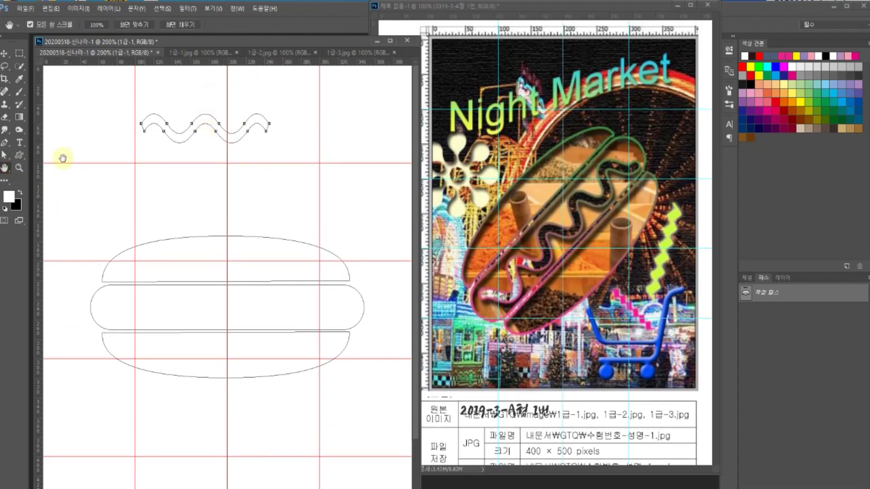
- Zoom in, select the upper wave anchors, and nudge them up, then undo the nudge
click(19, 168)
drag(312, 183, 287, 223)
drag(176, 159, 147, 186)
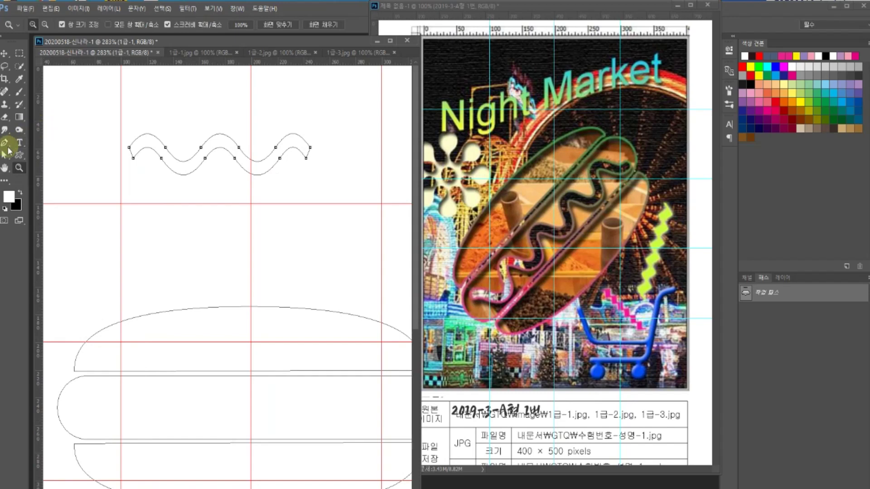
click(6, 154)
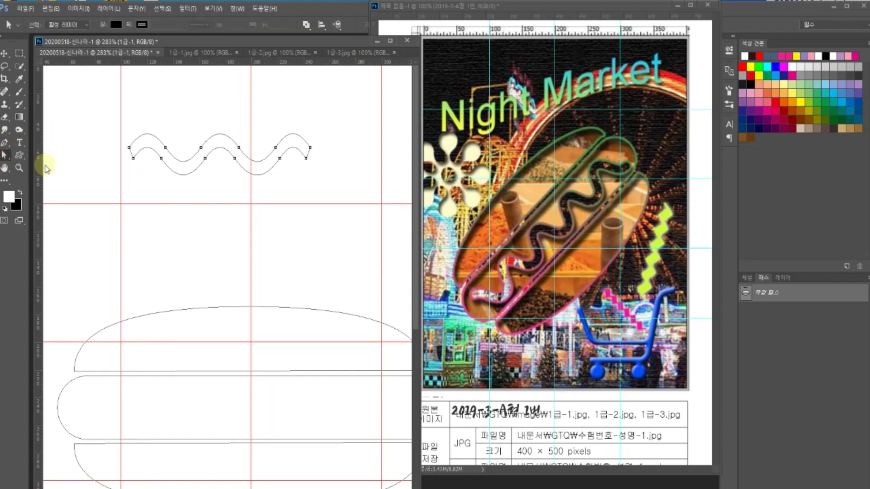
drag(154, 124, 166, 146)
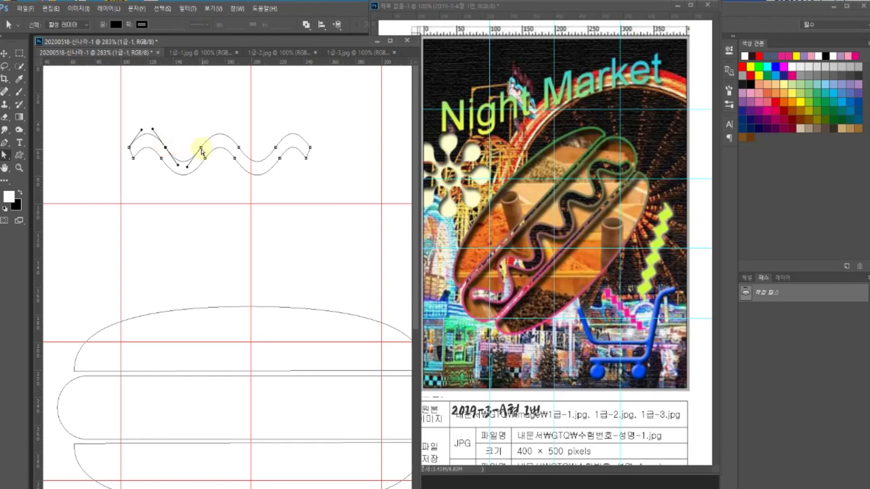
shift+click(201, 148)
shift+click(239, 148)
shift+click(275, 147)
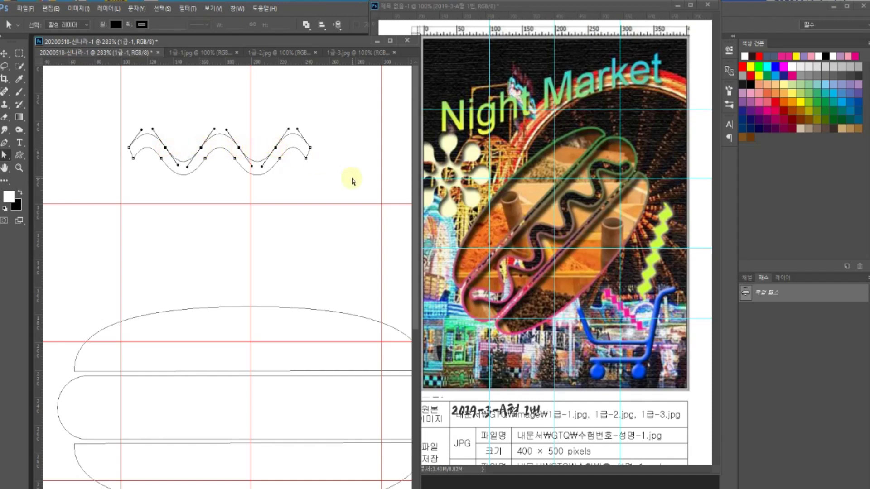
key(Up)
key(Up)
key(Up)
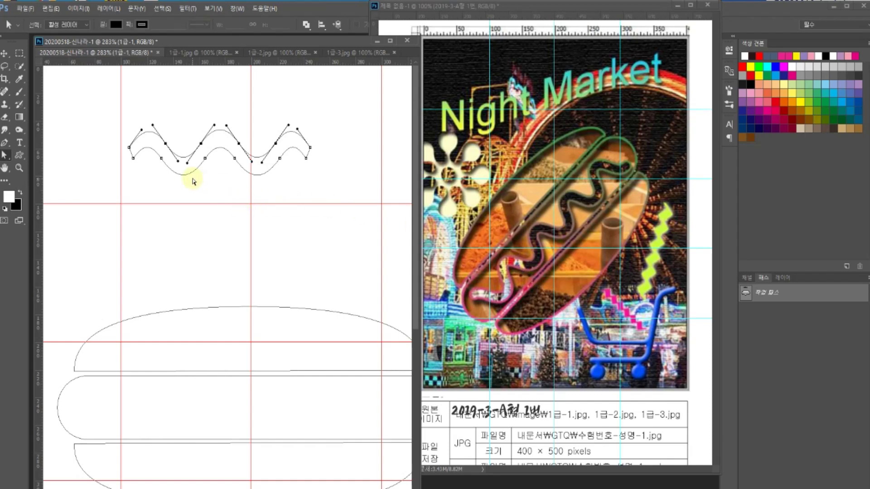
key(ctrl+z)
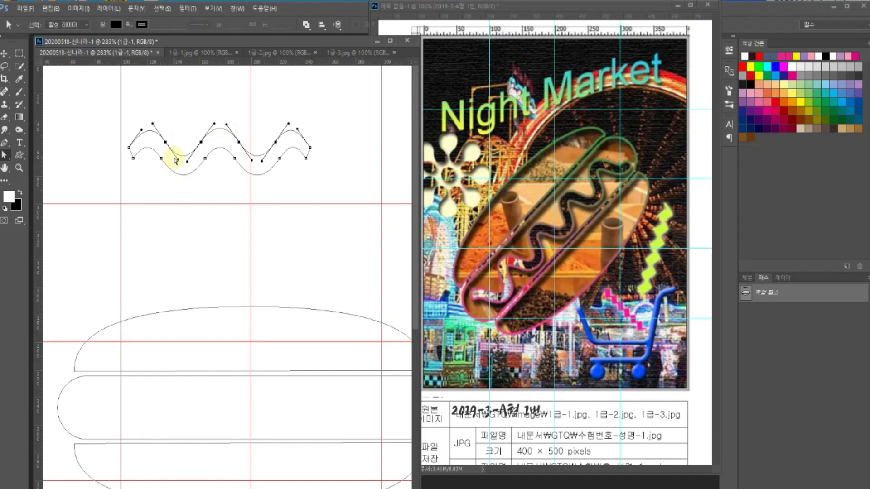
- Shift the wave path left and slightly down with Direct Selection, then zoom in
click(161, 184)
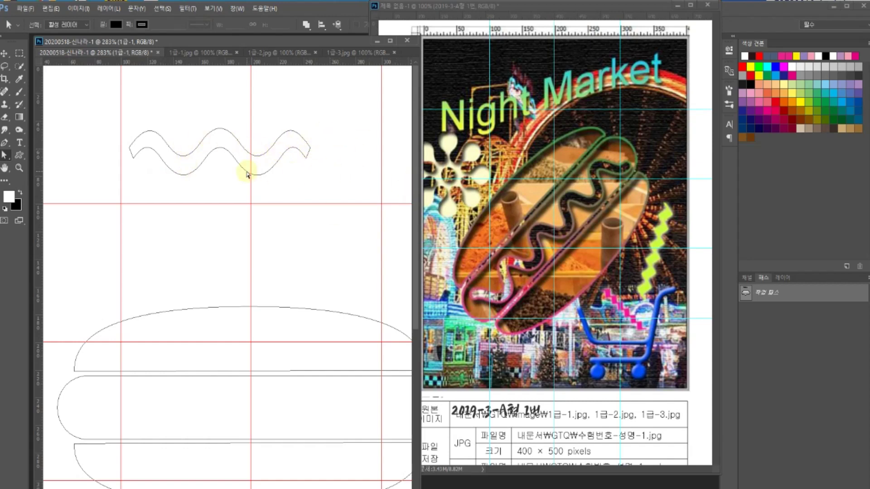
right_click(5, 155)
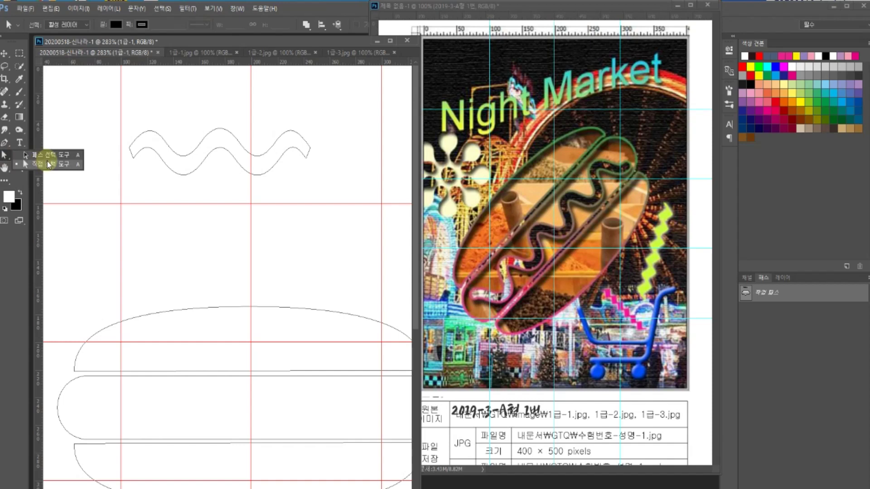
click(49, 164)
click(182, 151)
click(152, 178)
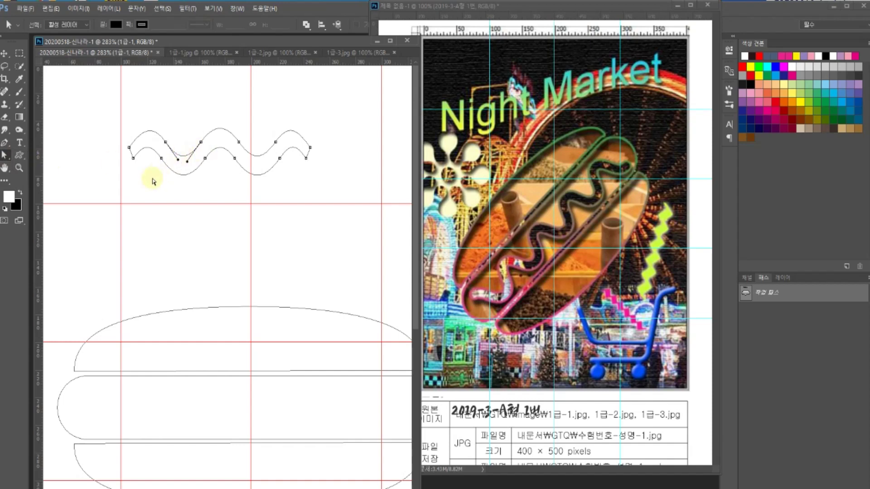
click(186, 153)
drag(186, 154, 264, 176)
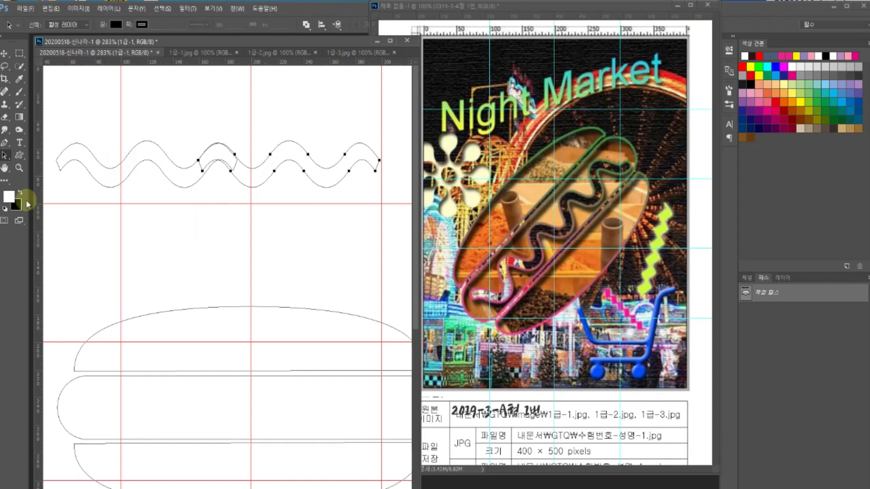
click(19, 167)
drag(188, 132, 227, 237)
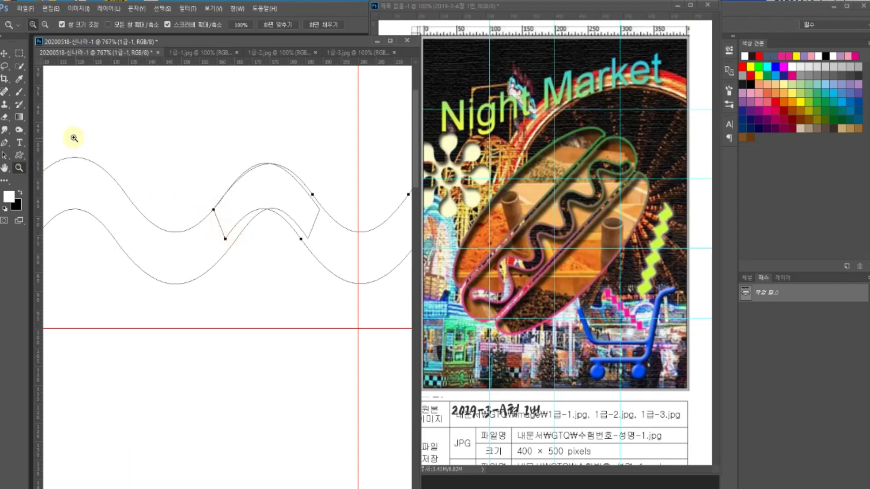
- Add anchor points on the upper and lower wave curves near the join
click(5, 143)
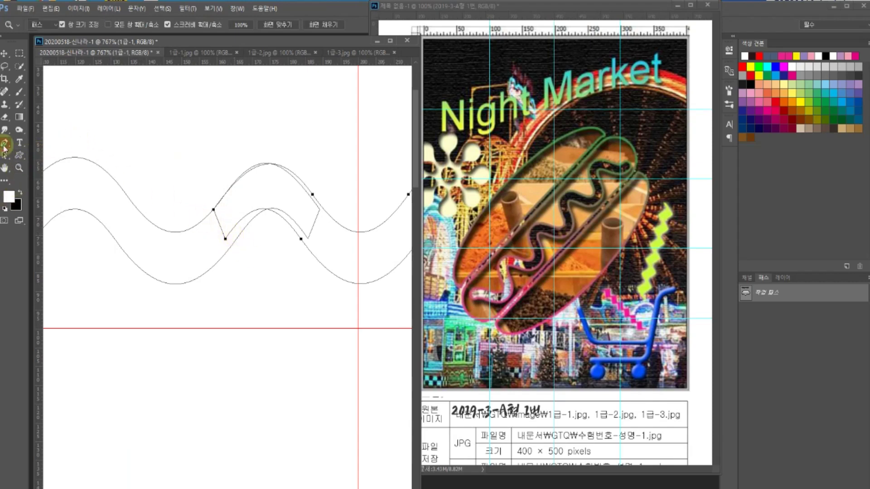
right_click(5, 143)
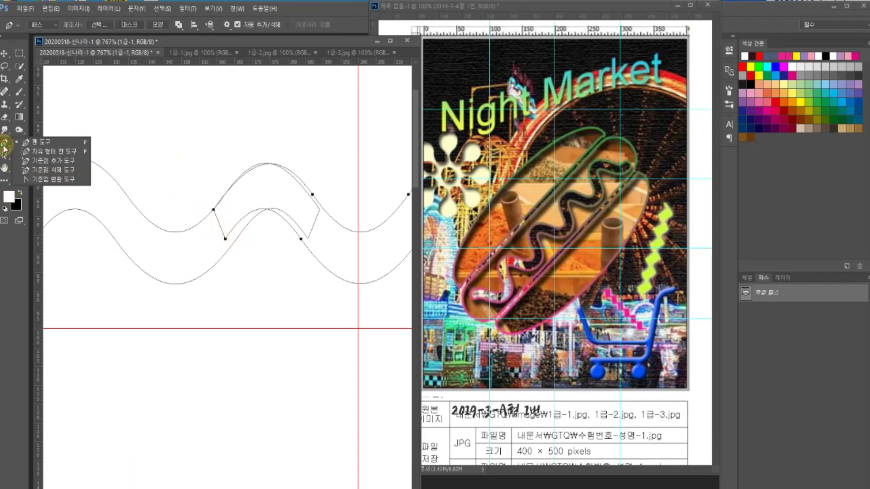
click(32, 162)
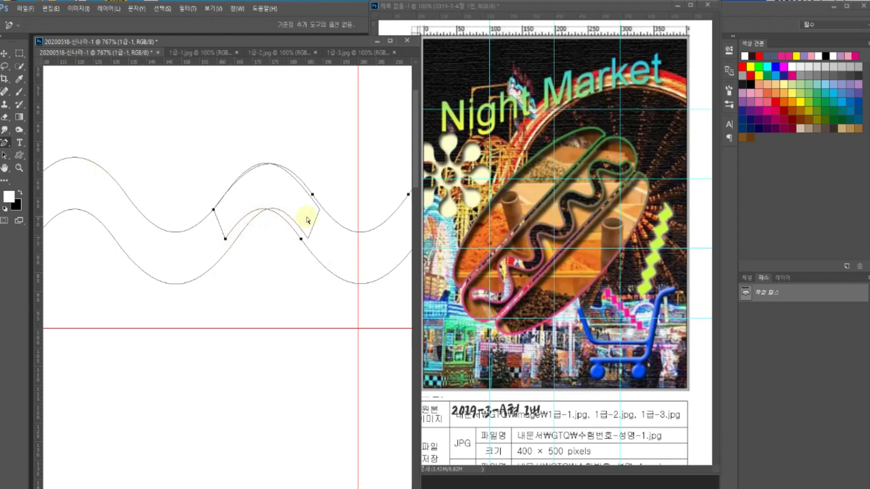
click(321, 206)
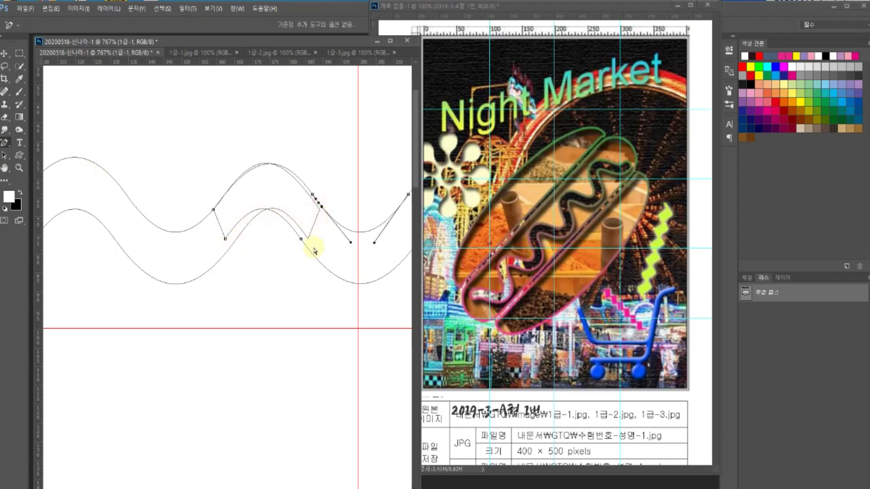
click(306, 246)
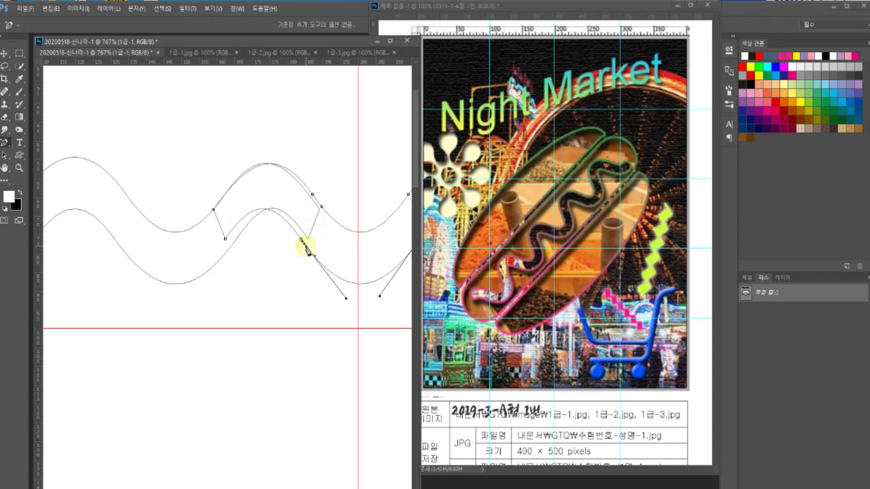
- Delete two anchors on the wave path and reshape the upper wave's curve and handle
click(10, 149)
click(34, 170)
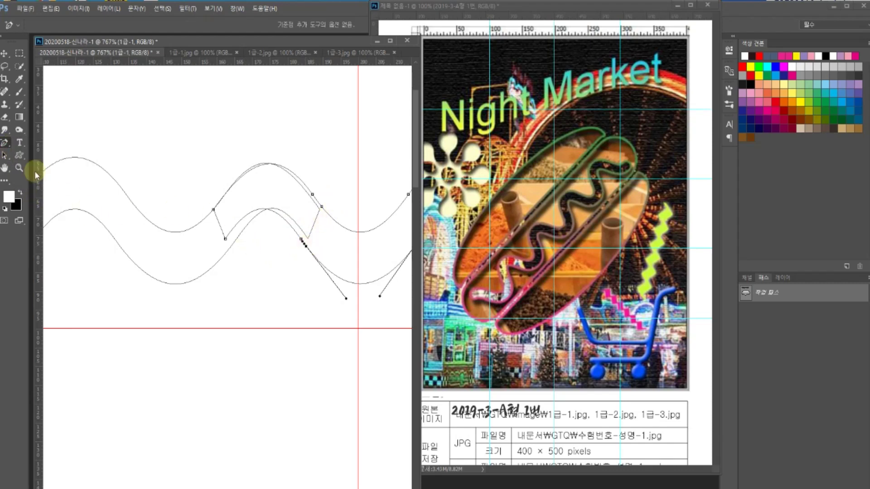
click(213, 210)
click(381, 183)
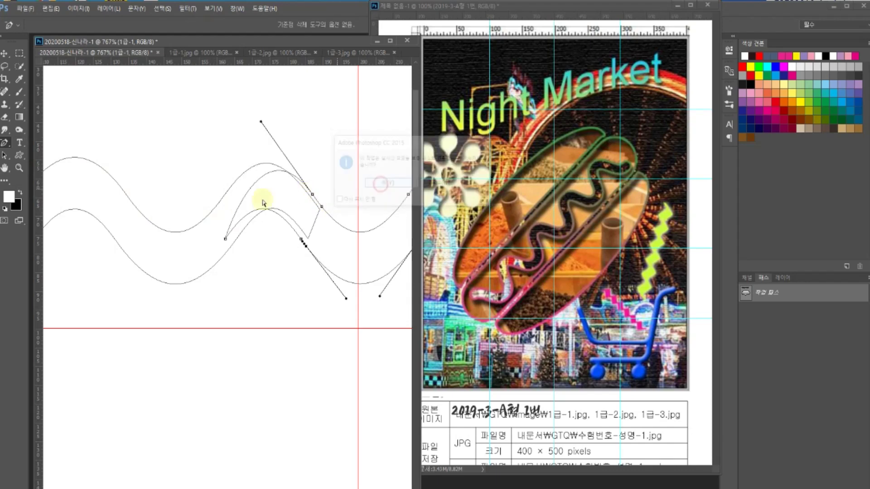
click(227, 241)
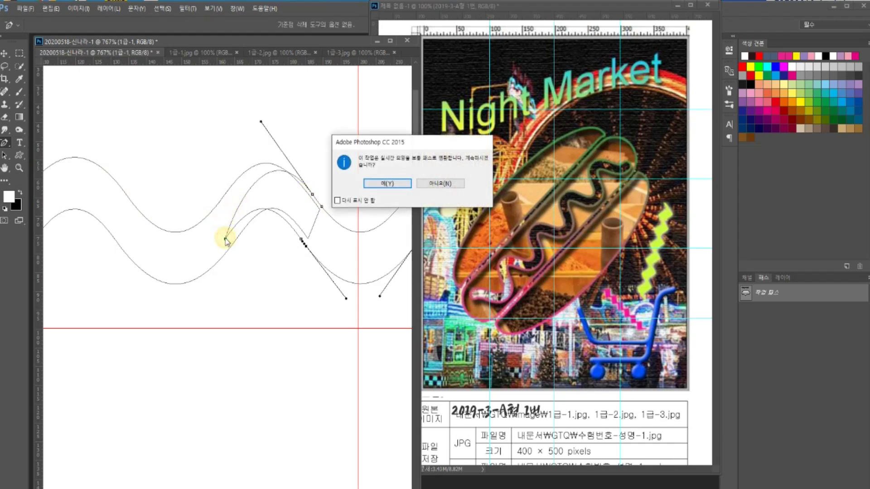
click(382, 183)
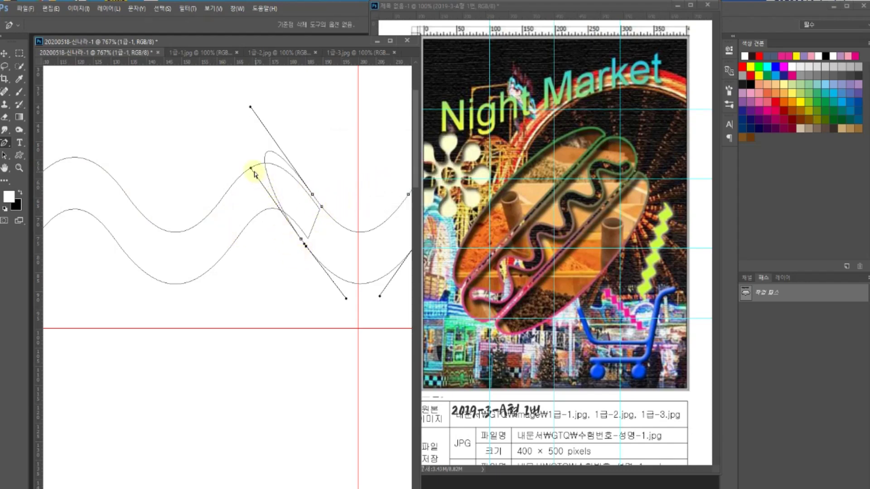
drag(250, 169, 303, 239)
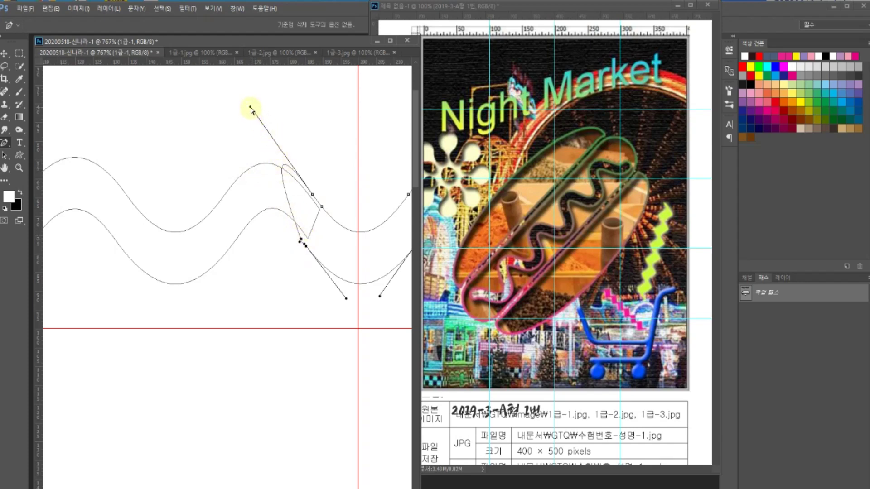
drag(250, 108, 310, 198)
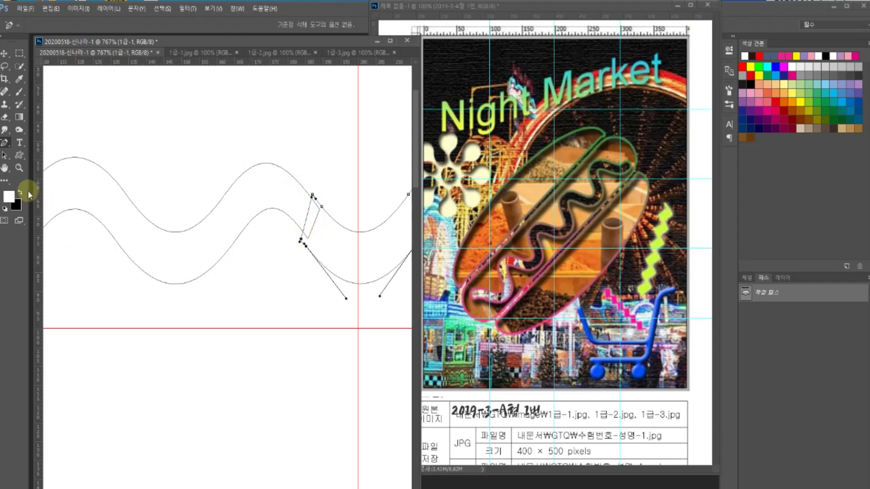
- Adjust the join anchor, then delete the anchors on the link between the waves
drag(4, 155, 35, 174)
click(313, 197)
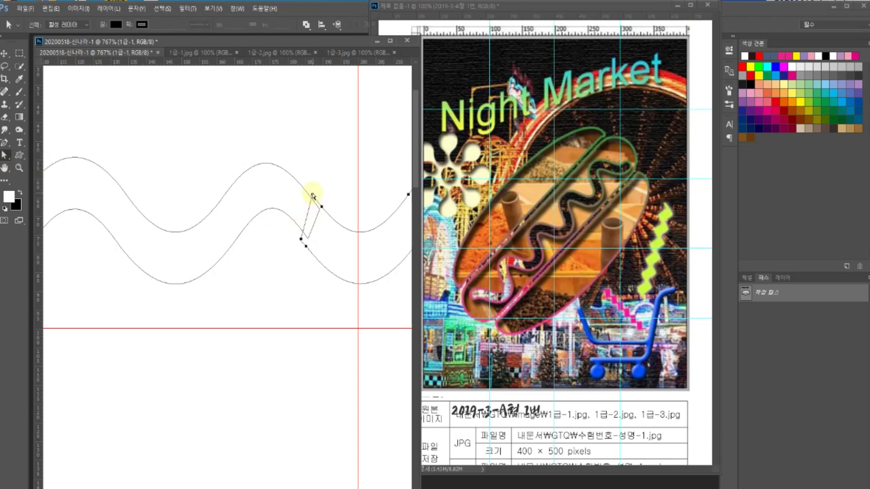
drag(313, 196, 316, 189)
click(214, 196)
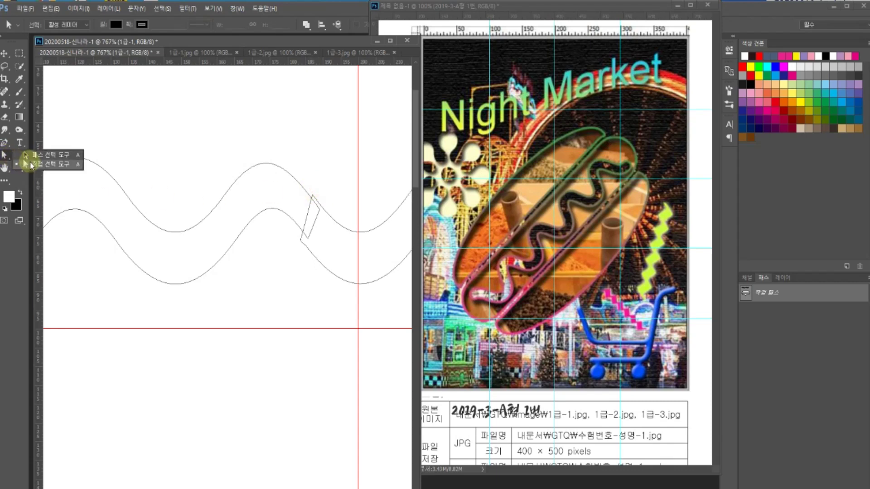
click(326, 182)
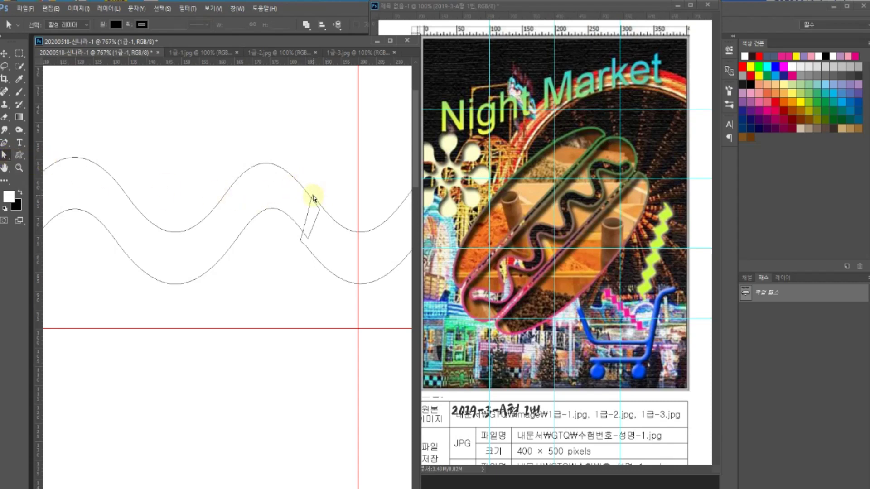
click(312, 195)
key(Delete)
click(385, 187)
click(301, 239)
key(Delete)
key(Return)
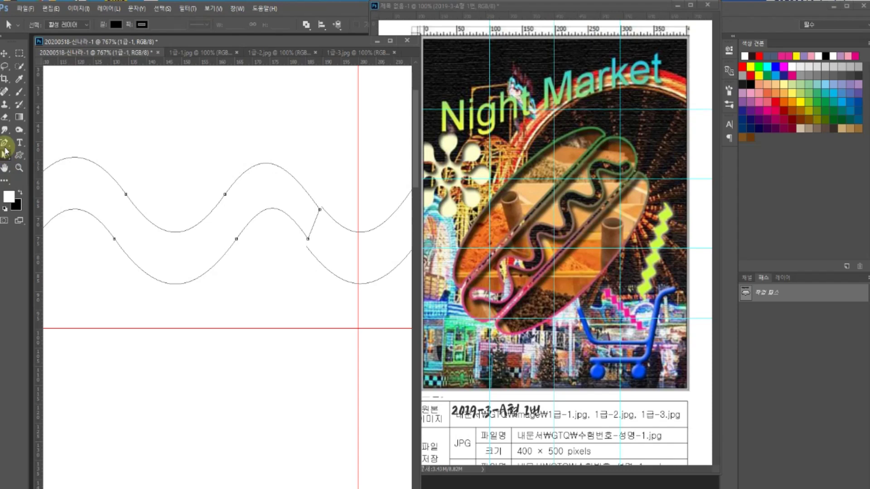
- Re-add anchors on the lower and upper curves at the join and select the lower one
click(5, 143)
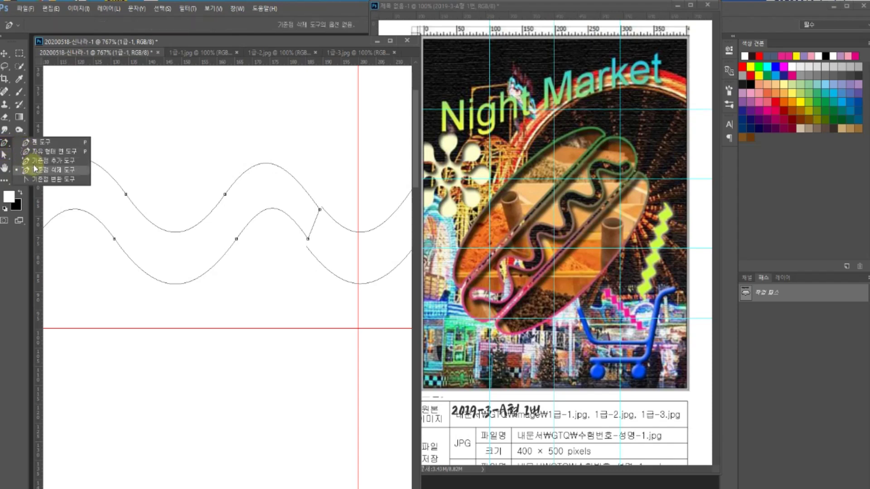
click(38, 162)
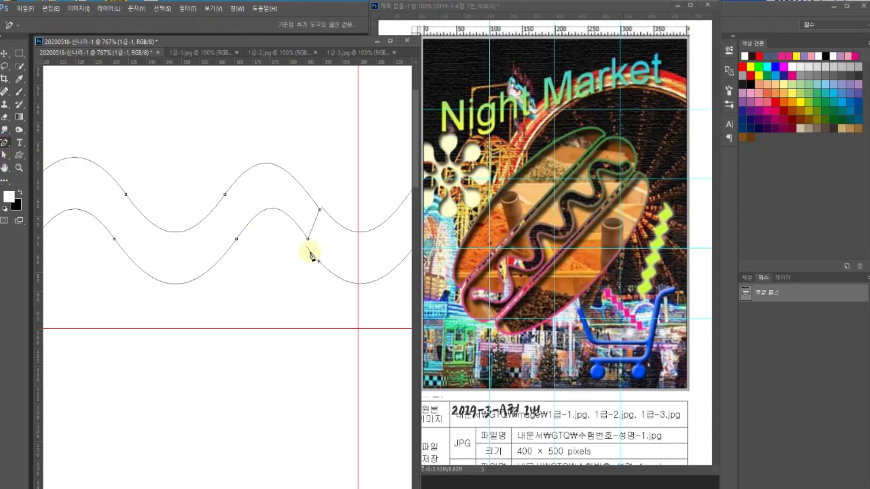
click(307, 238)
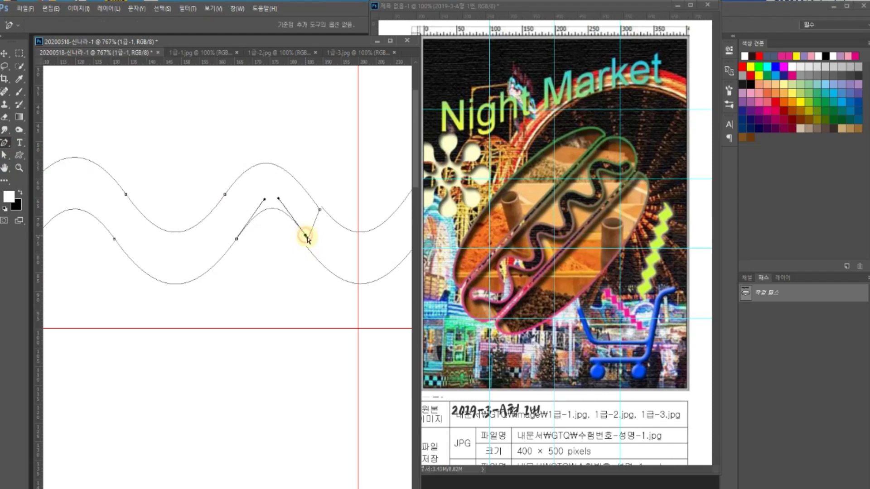
click(317, 206)
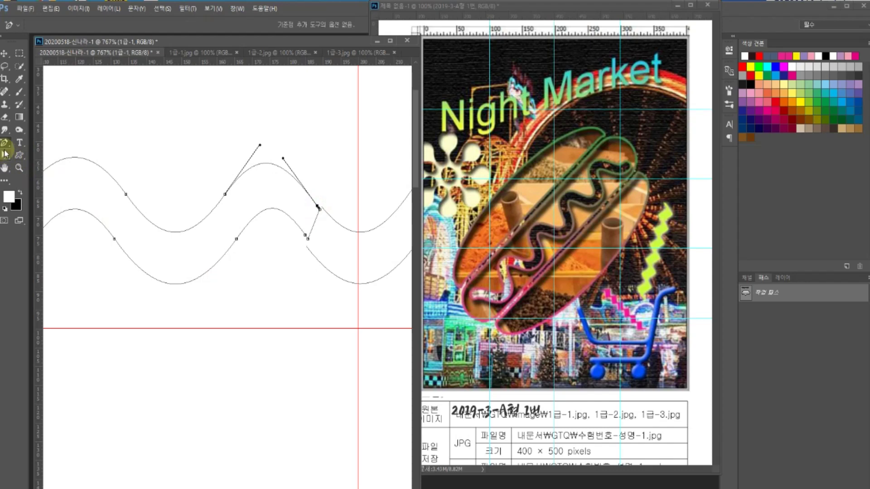
right_click(4, 149)
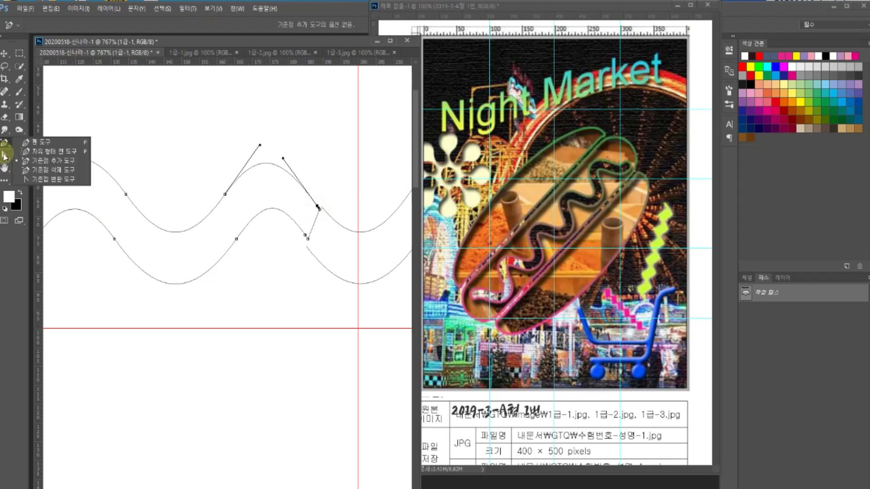
click(5, 154)
click(41, 166)
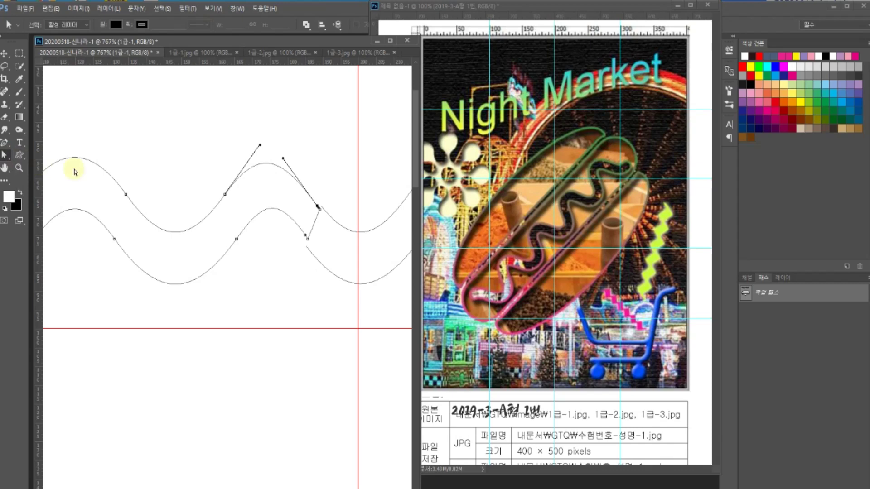
click(306, 236)
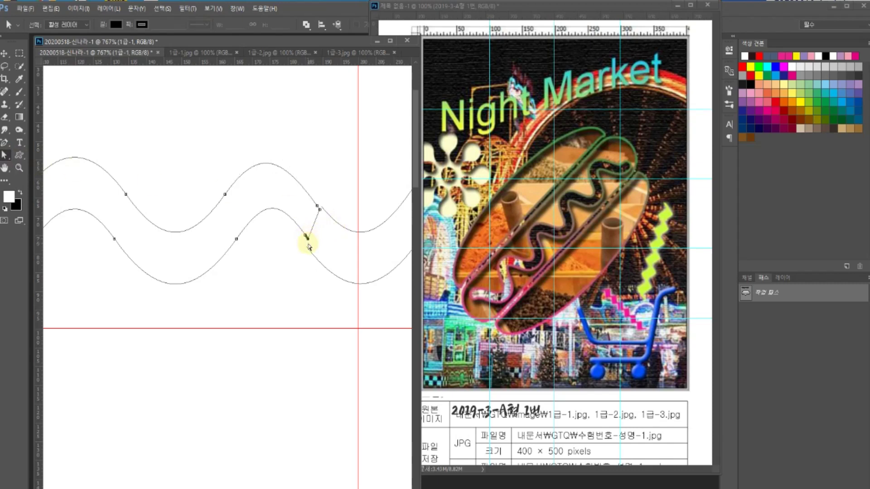
- Delete the lower- and upper-curve segments beyond the join anchors
key(Delete)
key(Return)
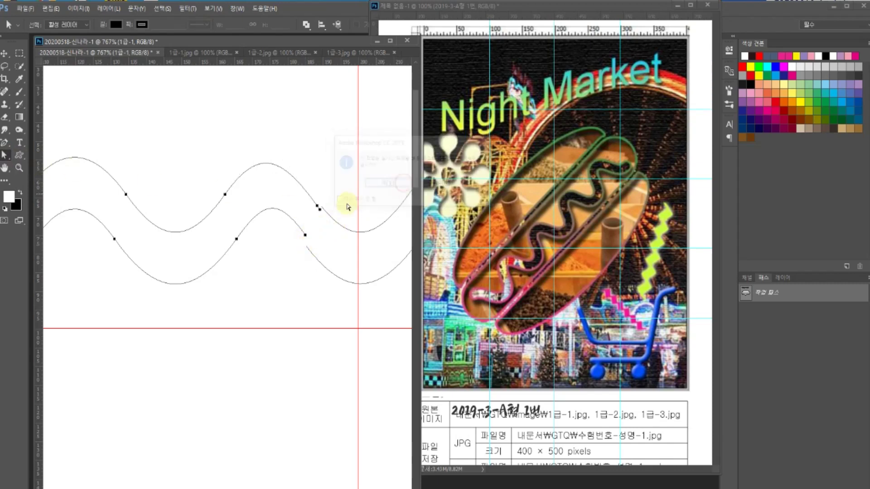
key(Delete)
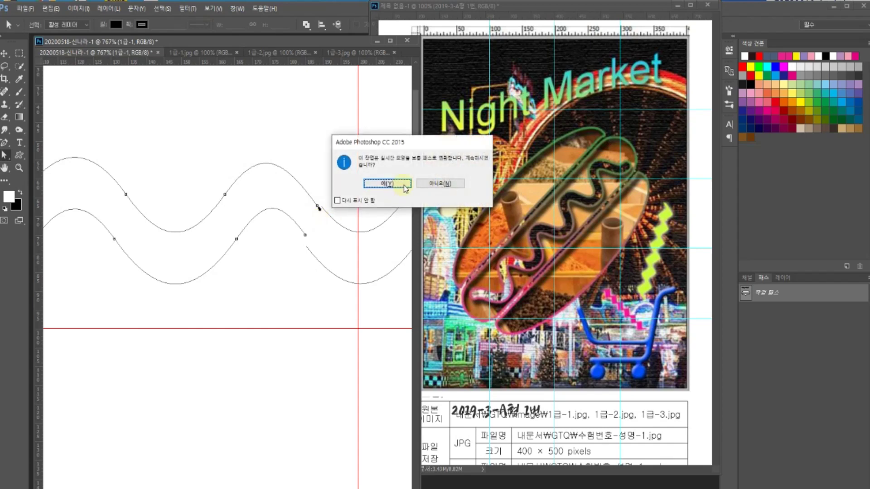
key(Return)
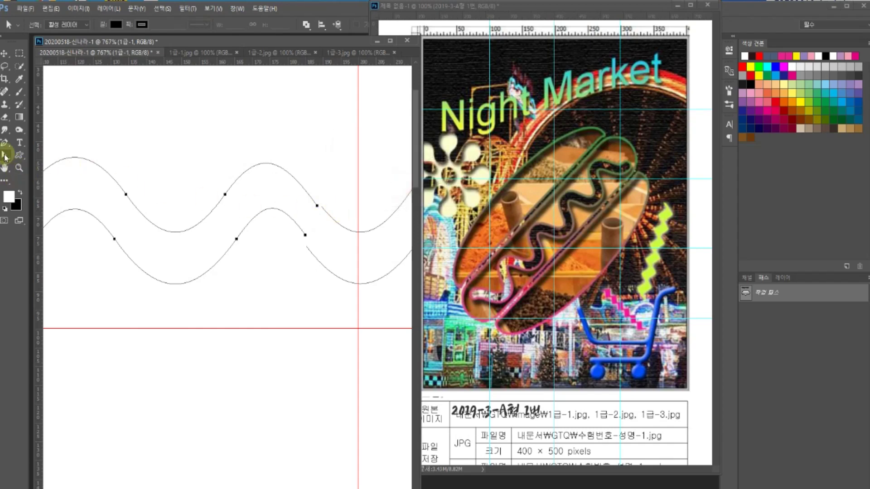
- Draw a pen segment linking the lower wave's open end to the upper wave's end
click(5, 145)
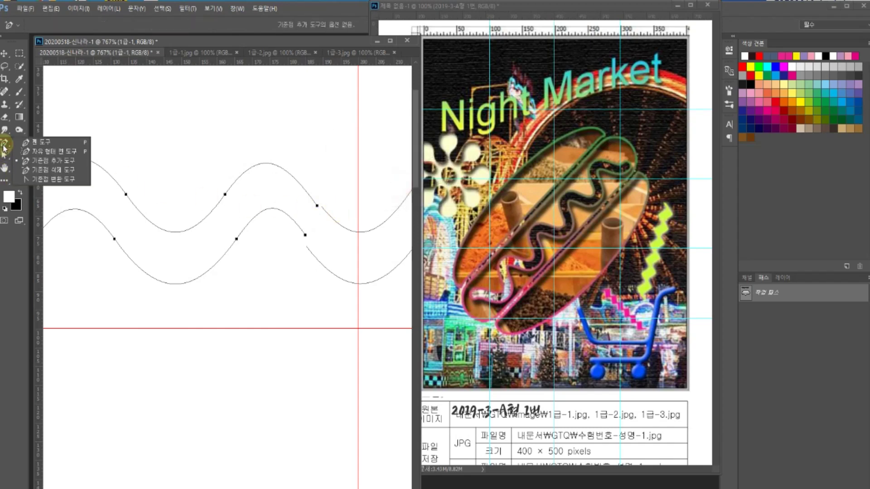
click(28, 144)
click(306, 235)
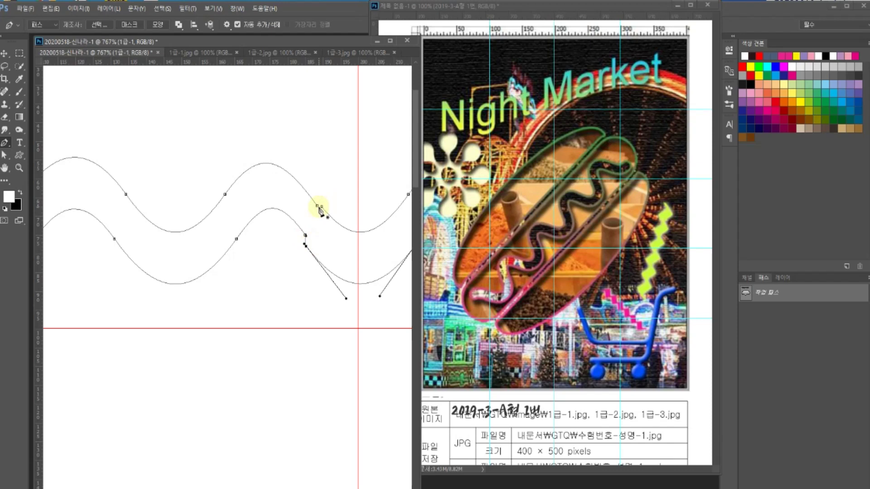
click(317, 206)
click(320, 205)
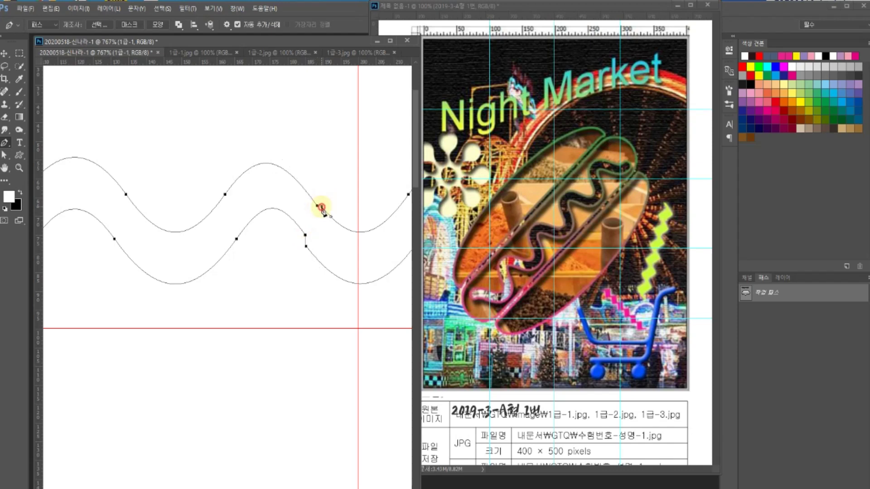
- Nudge the lower wave's curve slightly left, then view the canvas at 100%
click(5, 154)
click(26, 163)
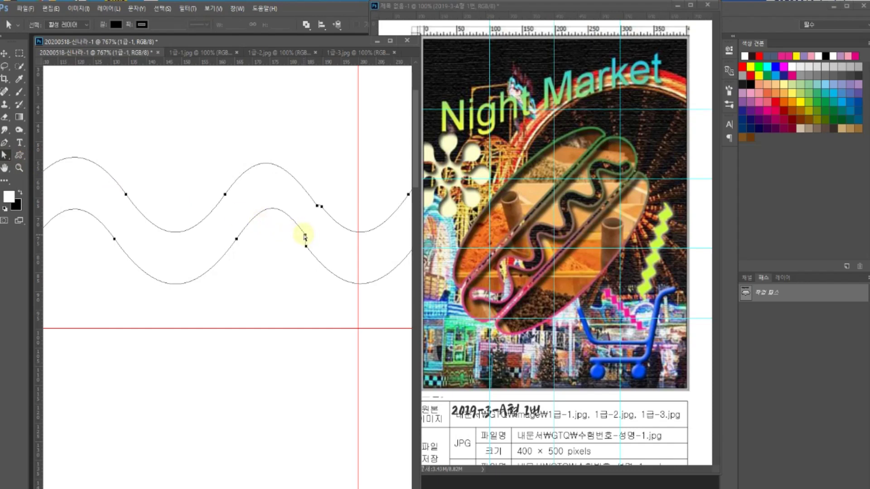
click(304, 236)
drag(302, 236, 299, 235)
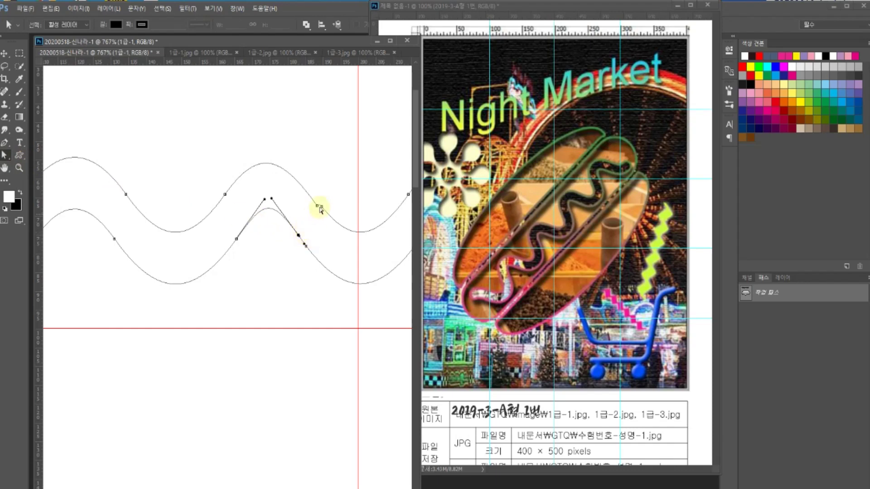
click(318, 206)
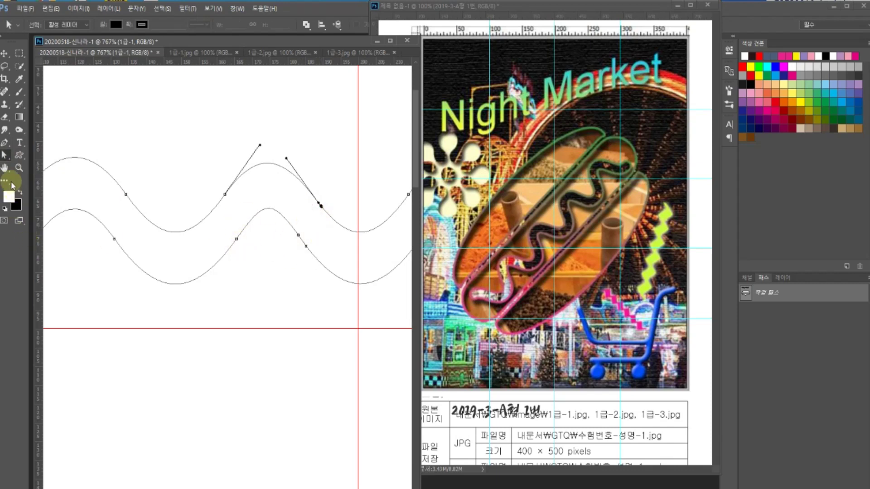
click(5, 171)
double_click(19, 168)
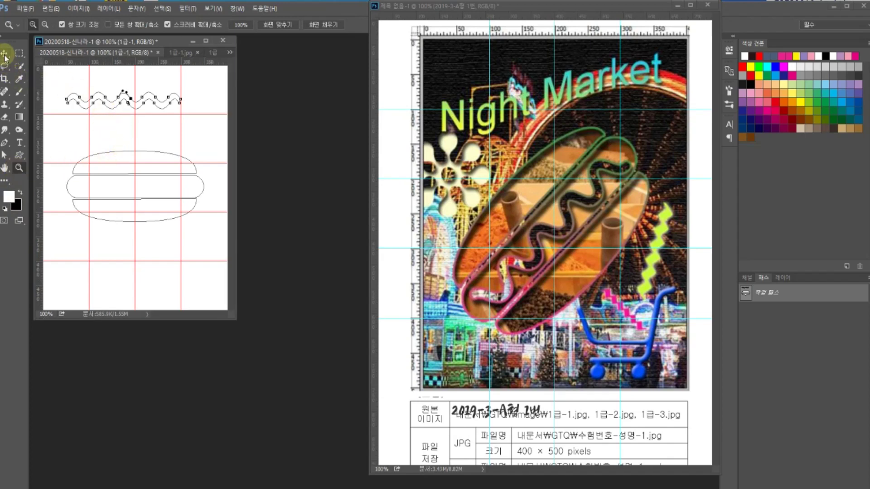
- Move the whole wavy path down into the middle of the bun
click(6, 144)
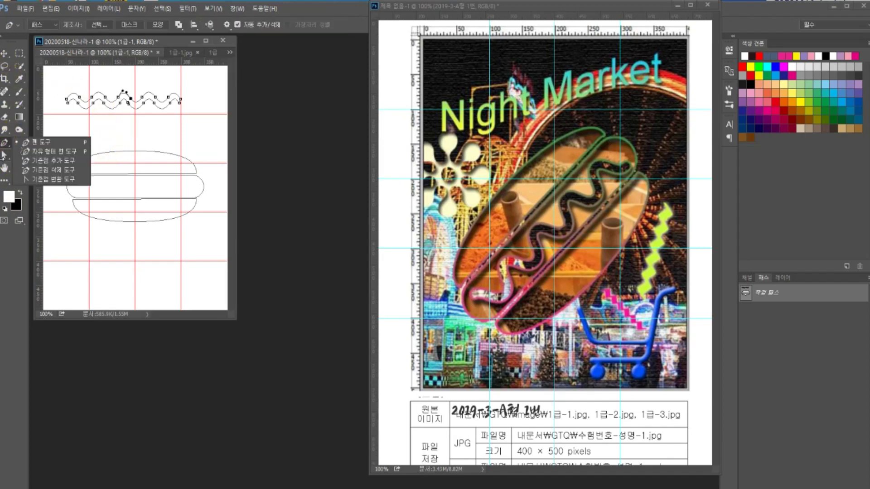
click(5, 155)
click(46, 156)
click(77, 105)
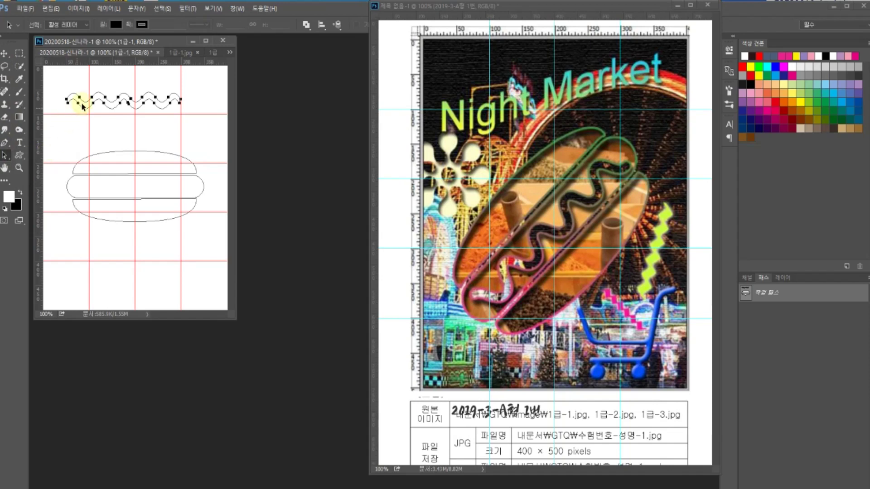
drag(118, 108, 129, 195)
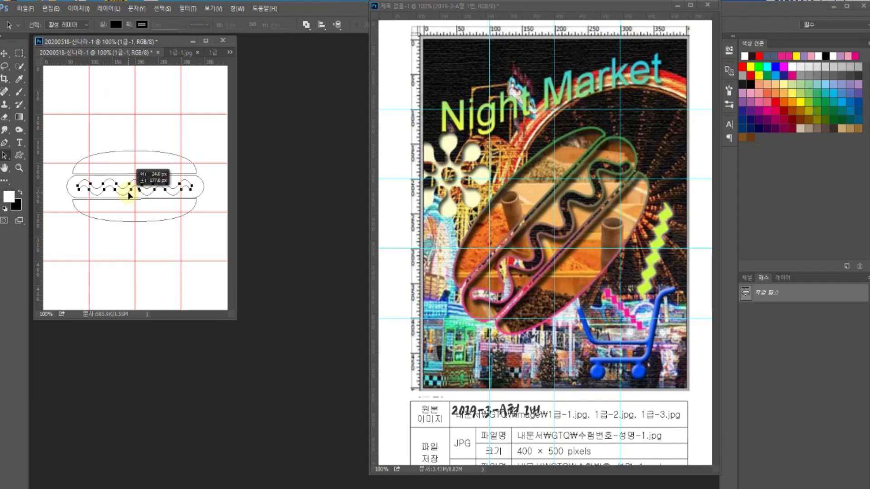
drag(129, 196, 129, 195)
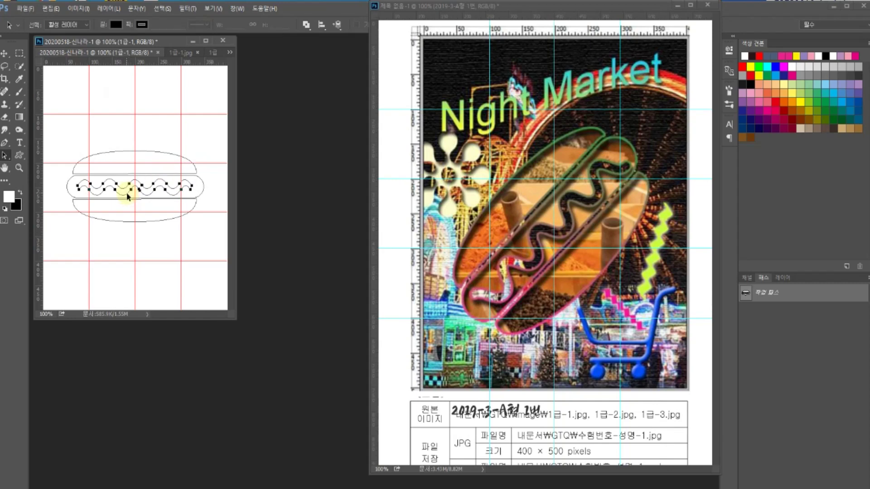
- Flip the wavy path vertically and apply the transform
key(ctrl+t)
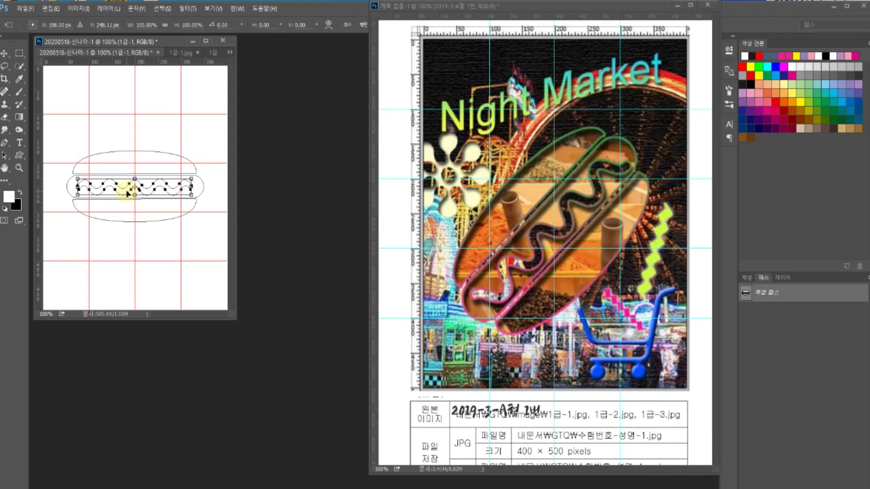
right_click(129, 192)
click(155, 343)
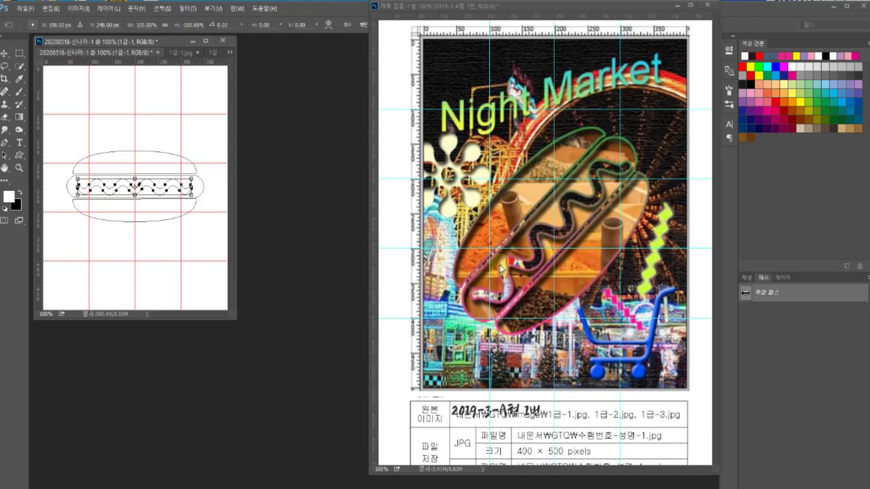
click(104, 191)
click(6, 154)
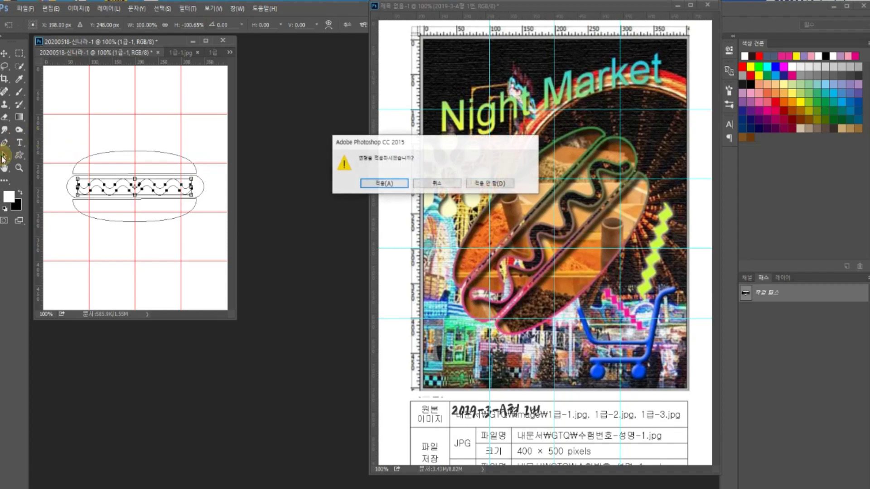
click(371, 183)
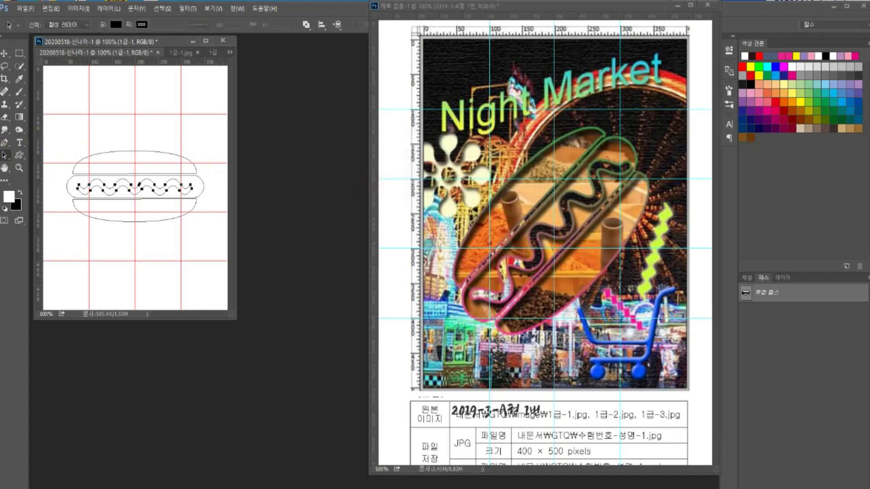
- Rotate all hot-dog anchors about -39°, shift them, scale to ~125%, and commit
right_click(5, 155)
click(28, 165)
drag(53, 140, 216, 237)
key(ctrl+t)
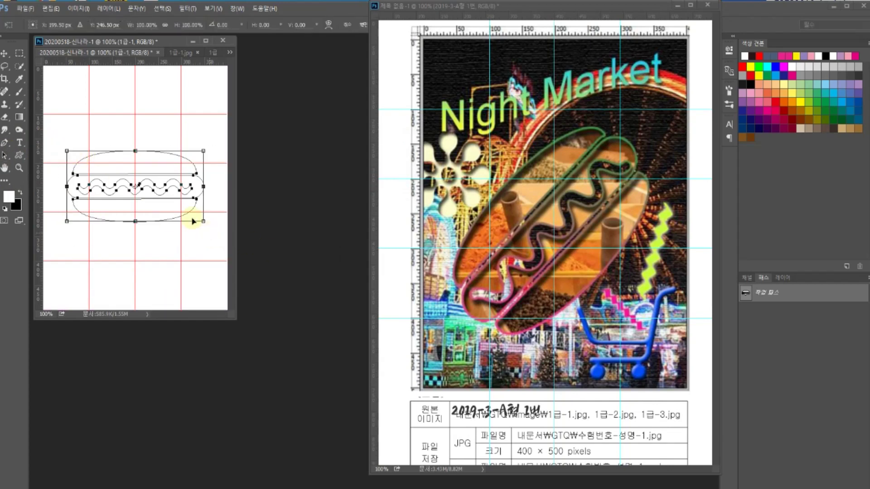
drag(68, 136, 47, 193)
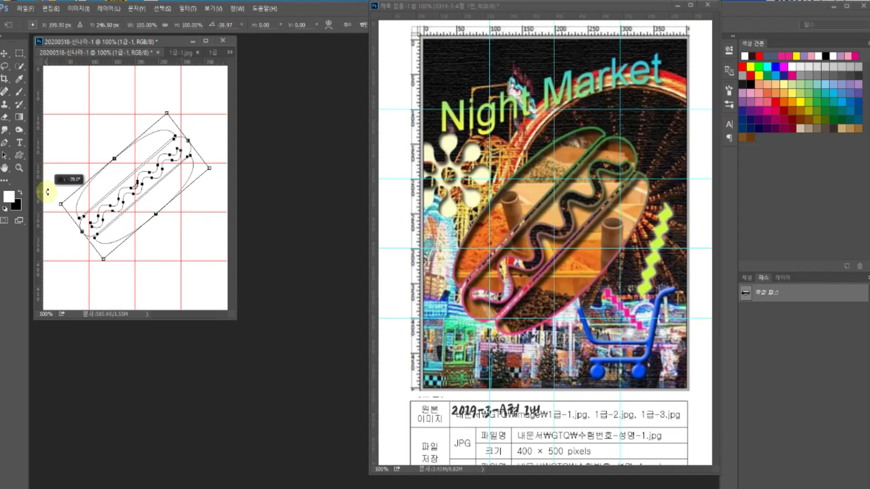
drag(47, 192, 47, 192)
drag(121, 208, 115, 224)
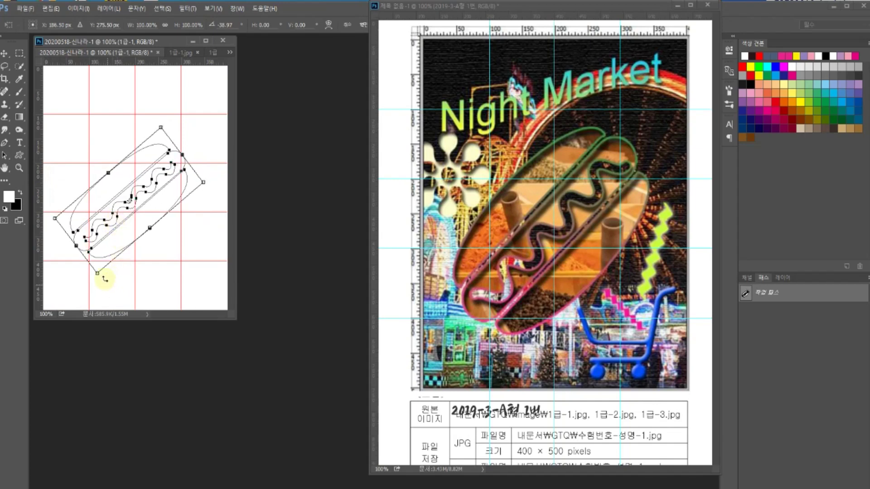
drag(204, 183, 222, 177)
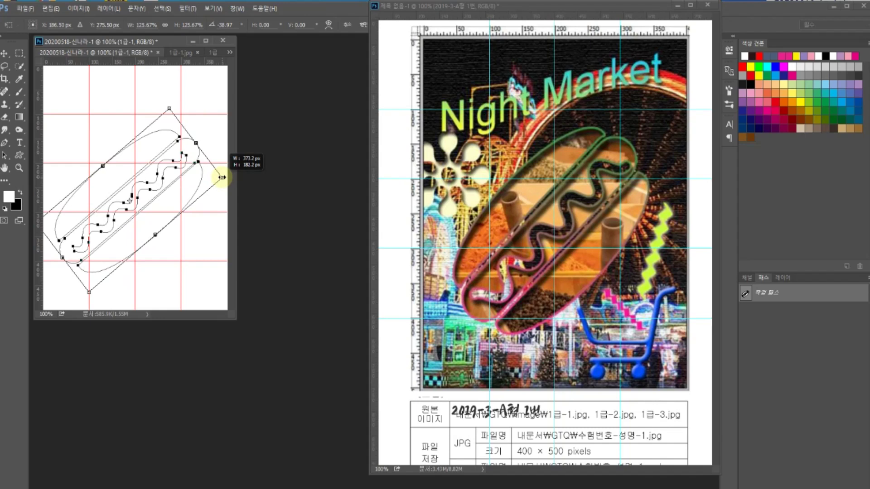
drag(222, 177, 222, 177)
key(Return)
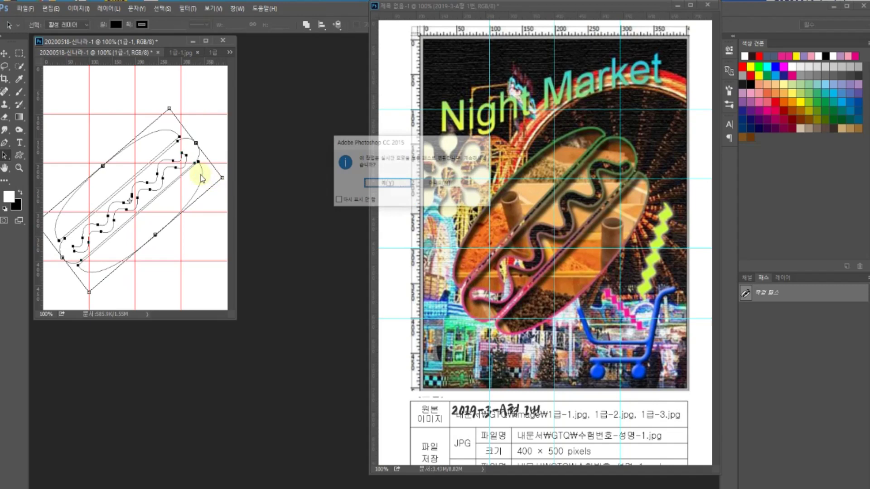
key(Return)
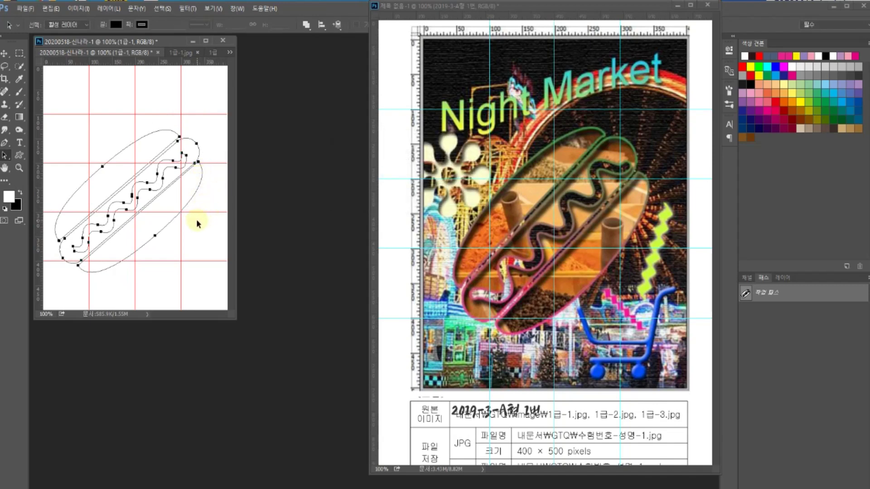
- Check the exam instruction sheet, then return to the hot-dog document
click(568, 277)
scroll(569, 290, down, 3)
scroll(570, 313, down, 7)
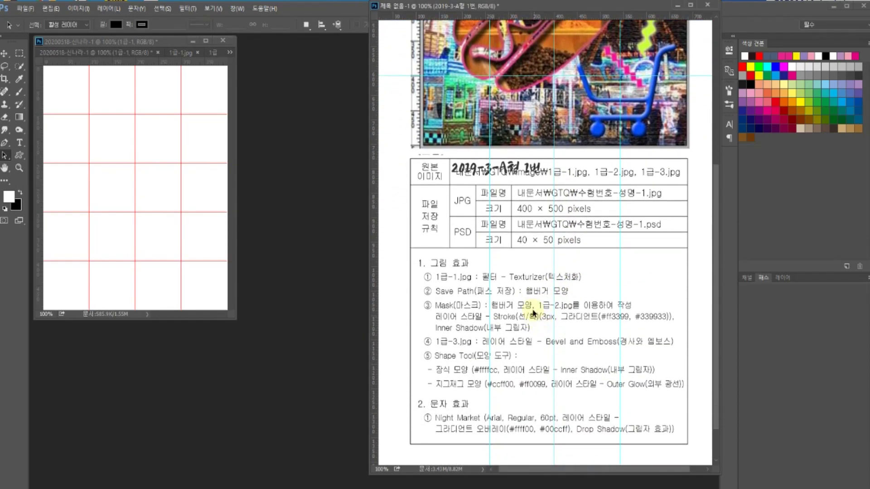
click(125, 208)
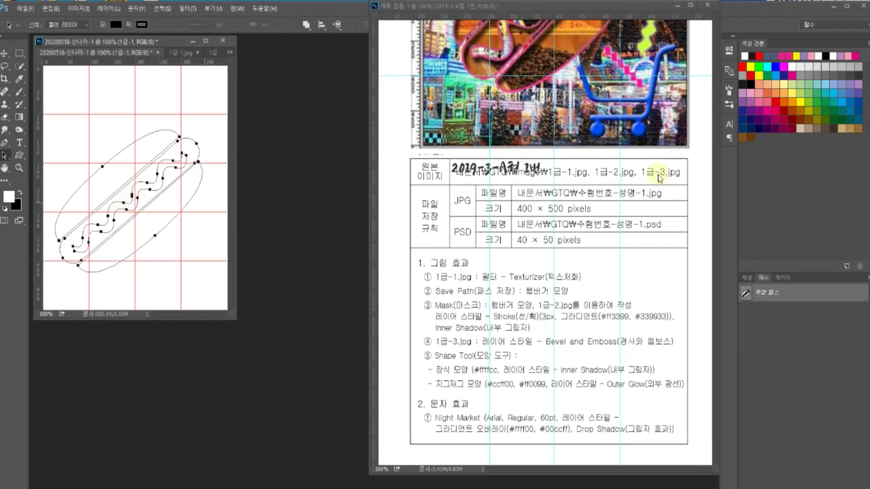
- Save the Work Path as '햄버거' and load it as a selection
click(764, 295)
double_click(764, 296)
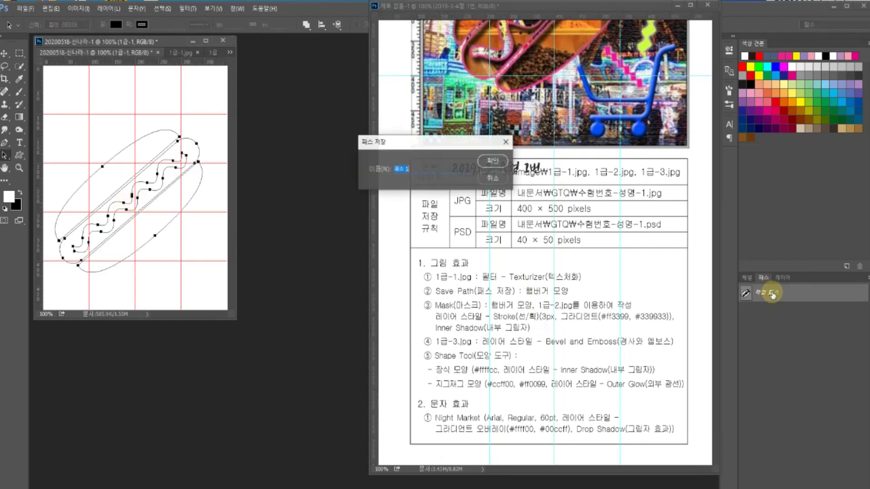
text(ㅎ)
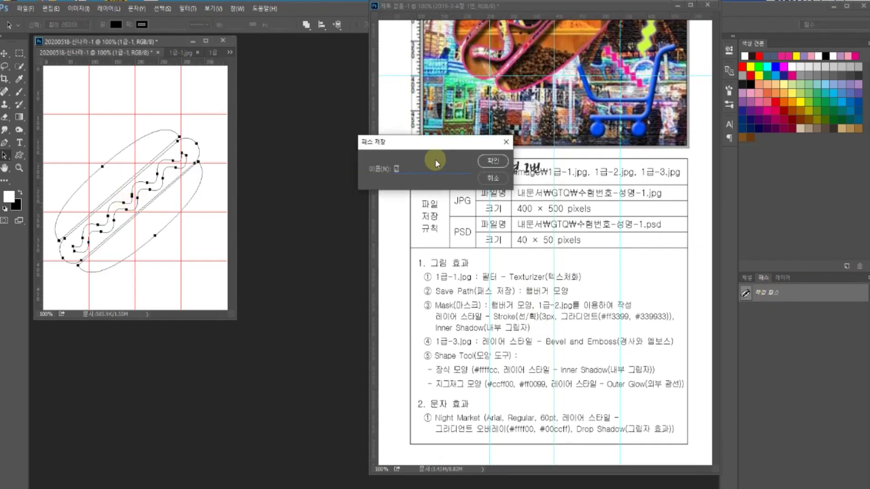
text(버거)
key(Return)
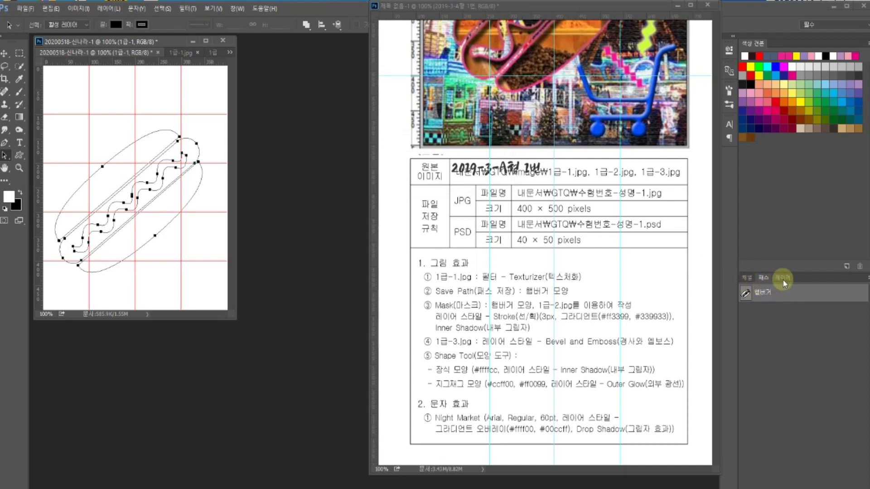
key(ctrl+Return)
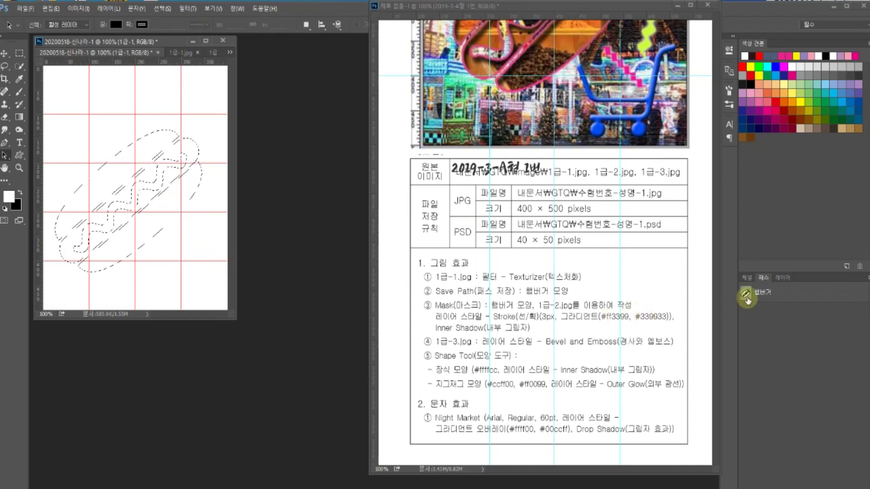
- Float the Layers panel, add a new layer, and show the 1급-1 layer again
click(785, 278)
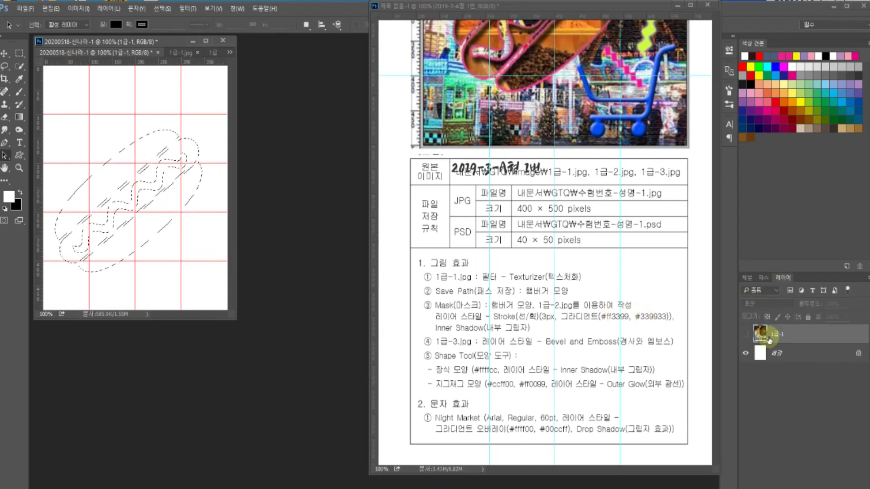
drag(784, 278, 748, 184)
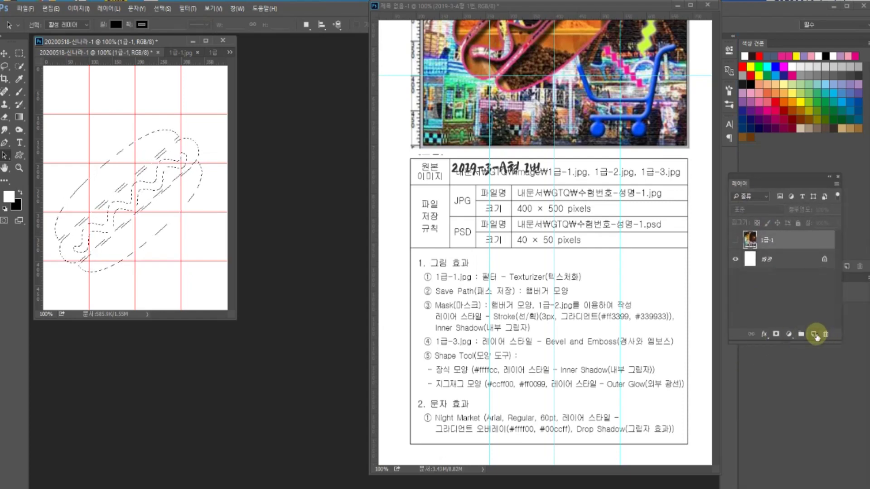
click(814, 334)
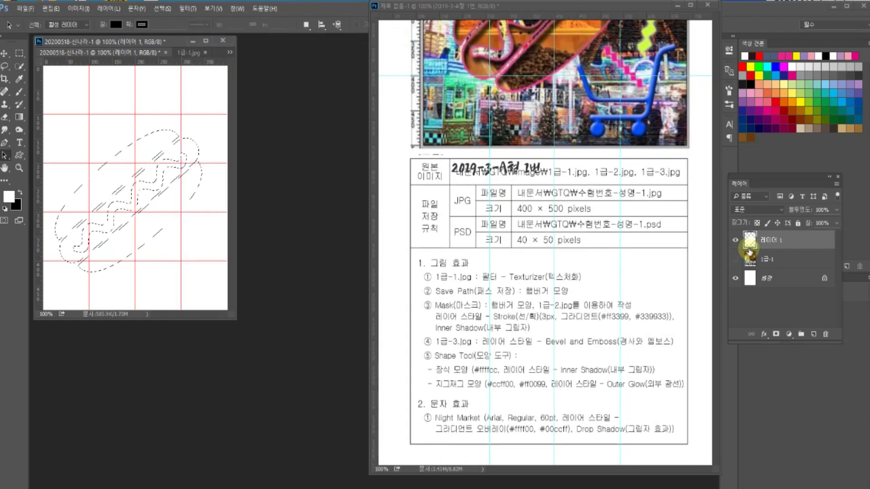
click(735, 259)
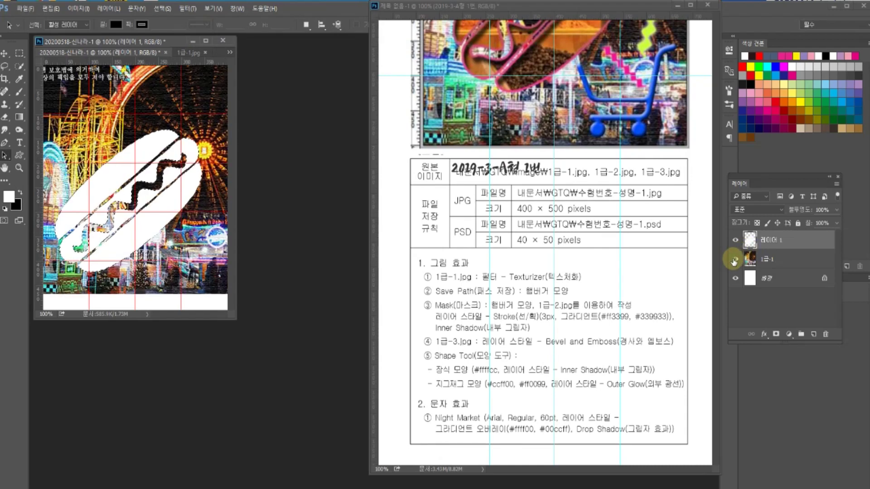
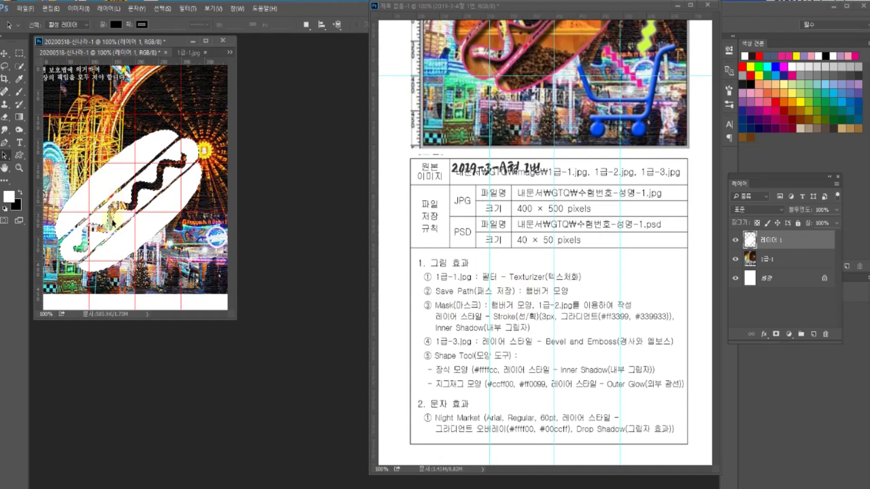
- Hide the white hamburger layer and show the saved 햄버거 path outline
click(735, 240)
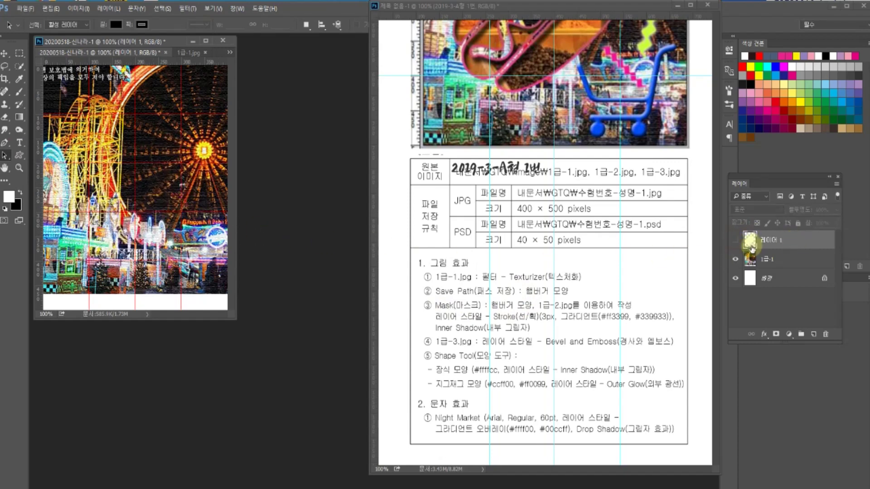
drag(765, 186, 753, 295)
click(745, 291)
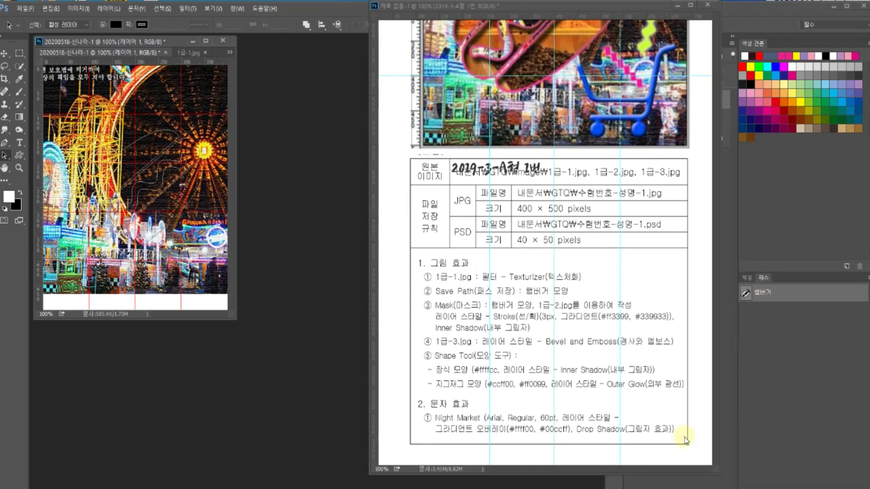
- Browse the workspace layout choices, then deselect the 햄버거 path to hide its outline
click(817, 26)
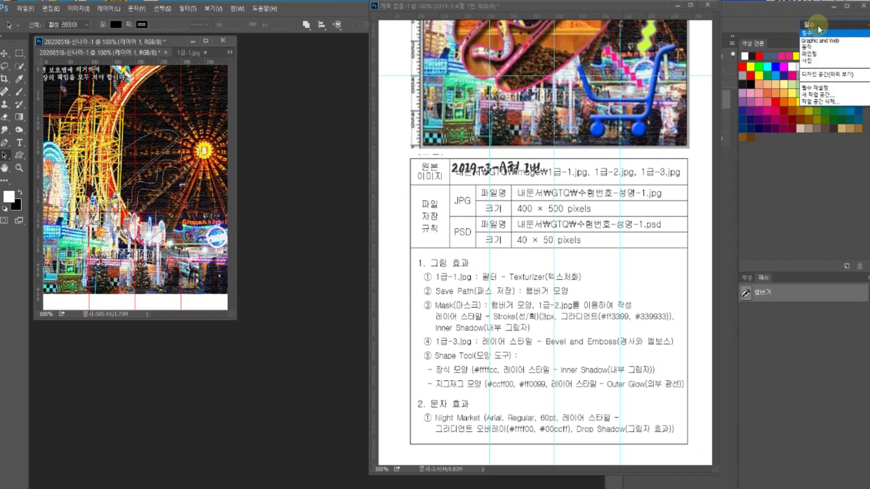
click(810, 35)
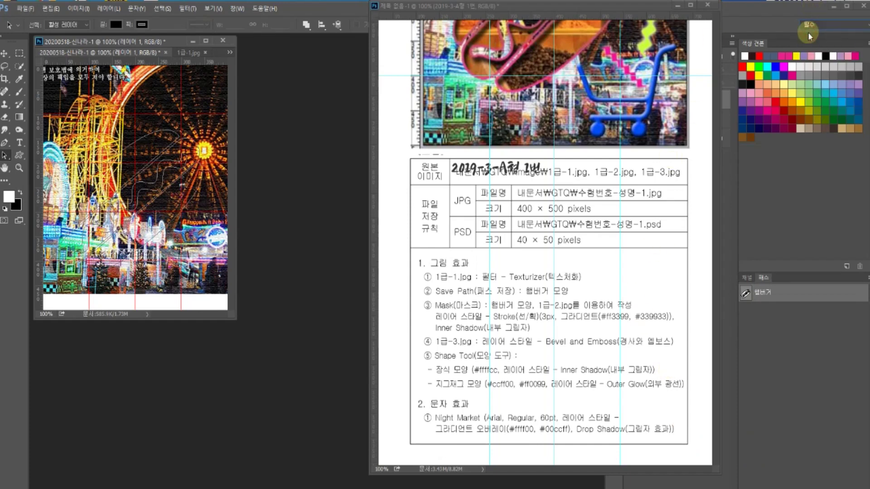
click(808, 28)
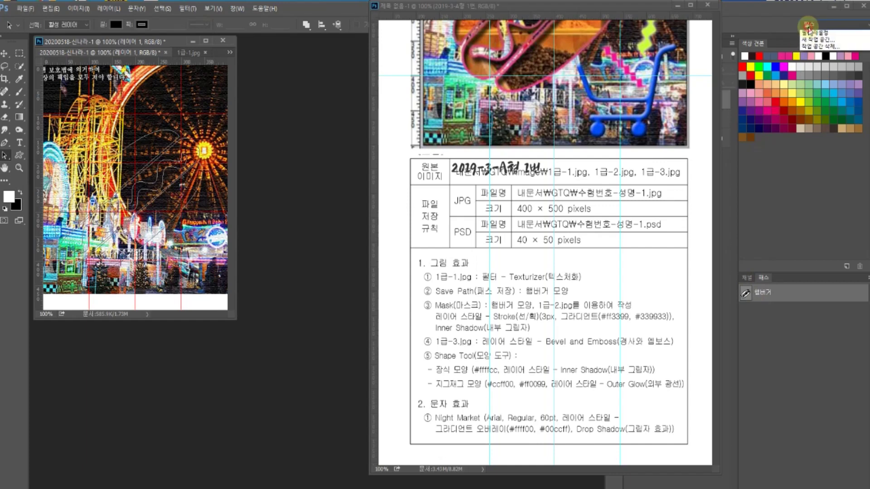
click(814, 34)
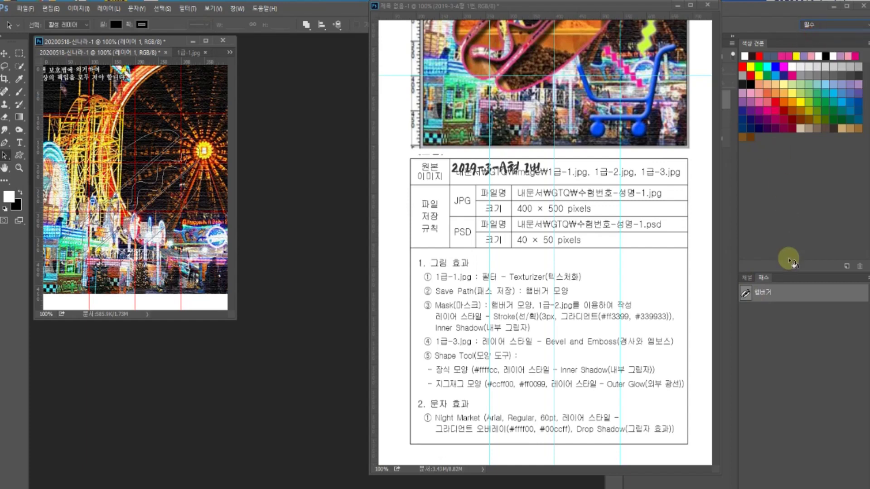
click(770, 368)
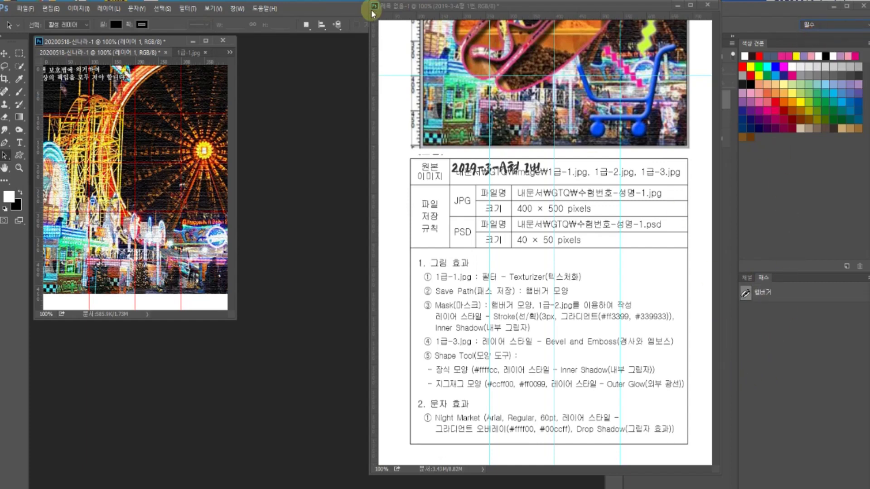
- Look through the Window panel list, then bring the Layers panel back with F7
click(214, 8)
click(216, 9)
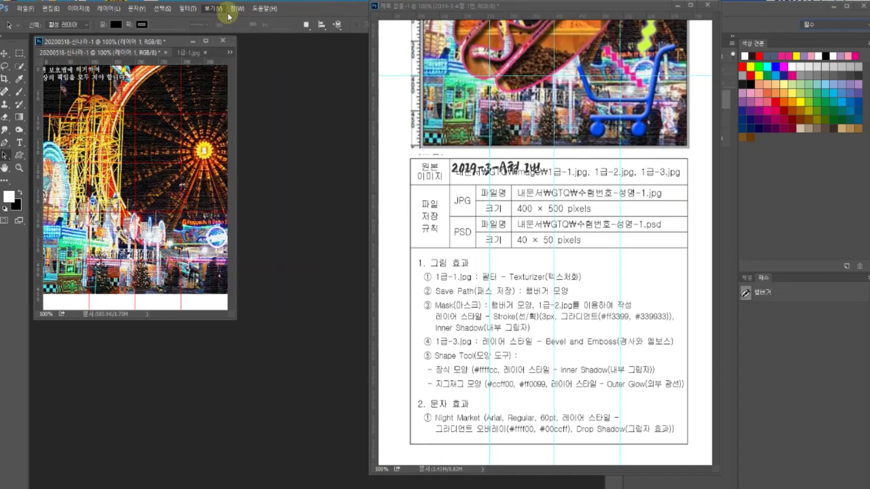
click(237, 8)
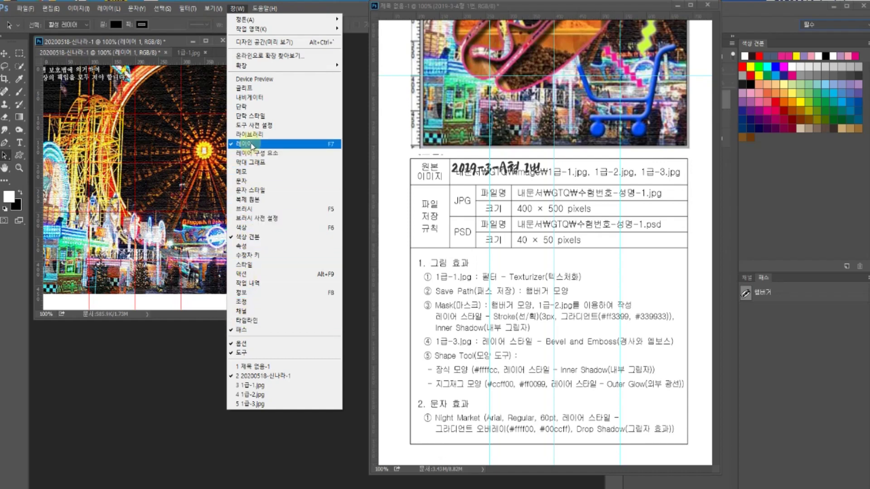
click(770, 355)
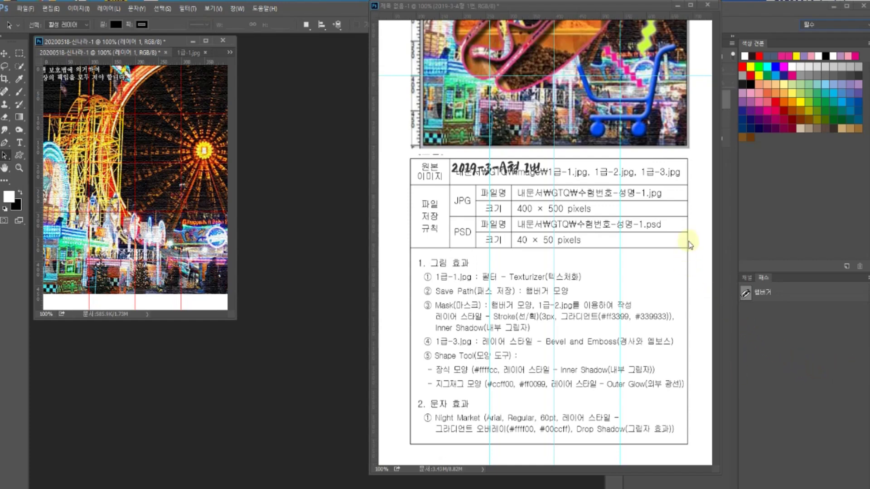
key(F7)
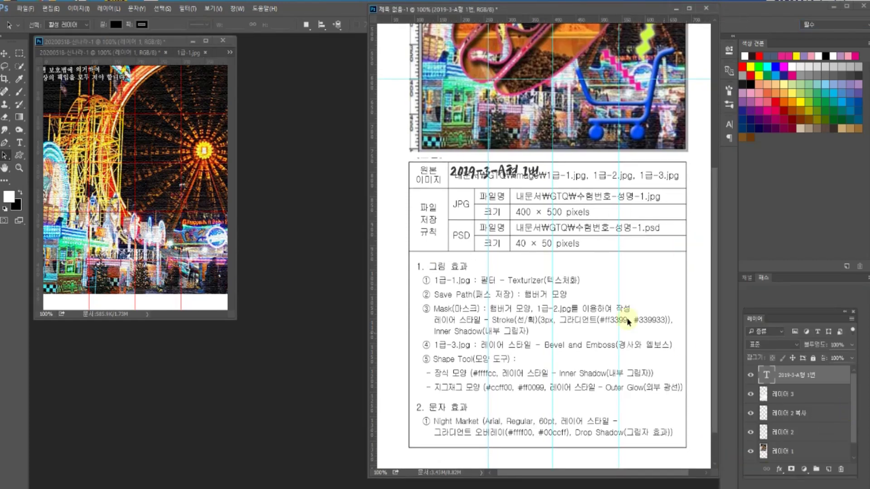
- In the composite, show the 햄버거 path and hide the 1급-1 carnival photo
click(206, 276)
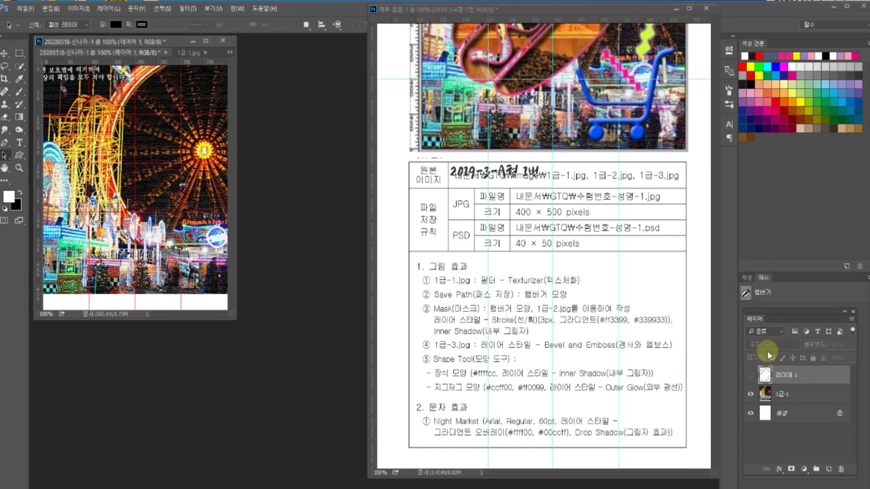
click(763, 293)
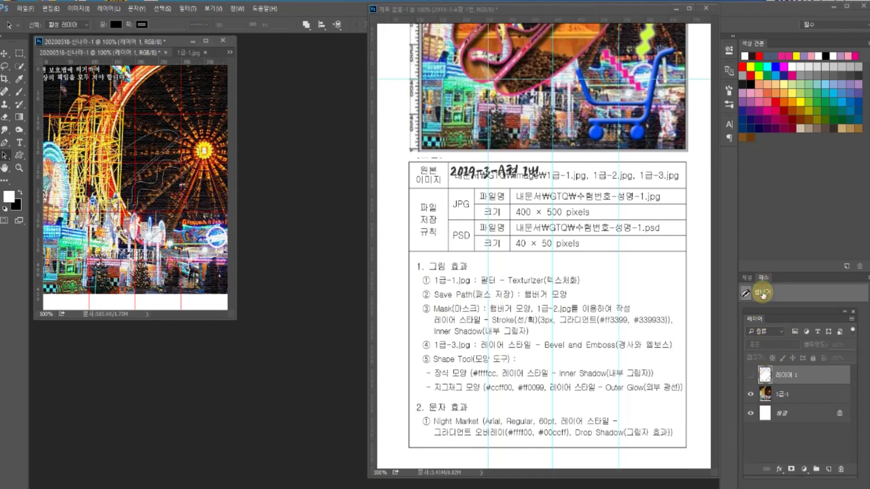
click(749, 394)
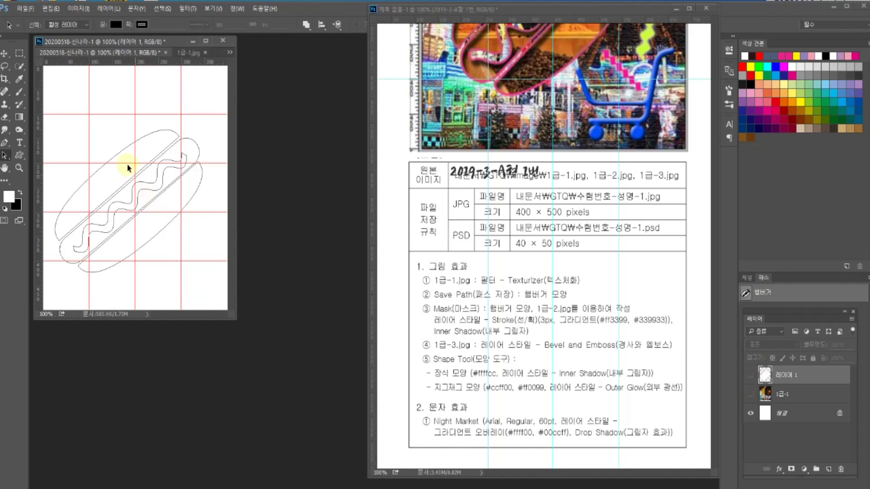
- Select the wavy mustard path with Direct Selection, and move the exam sheet window lower
click(4, 161)
click(45, 159)
click(5, 155)
click(43, 156)
click(123, 211)
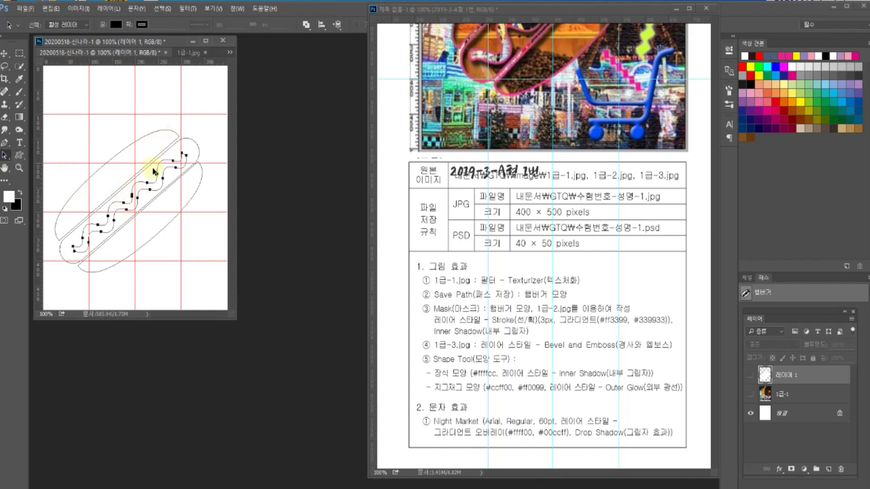
drag(438, 9, 415, 64)
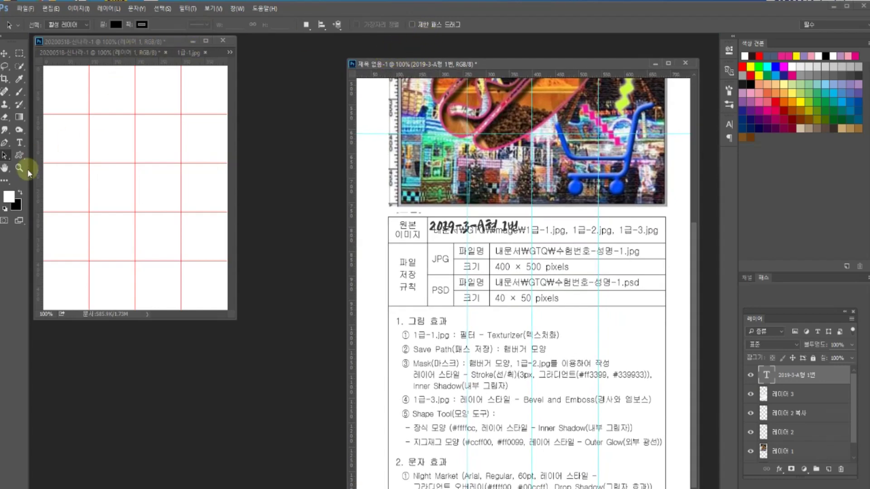
- Activate the composite and select the zigzag path to show its anchors
click(186, 232)
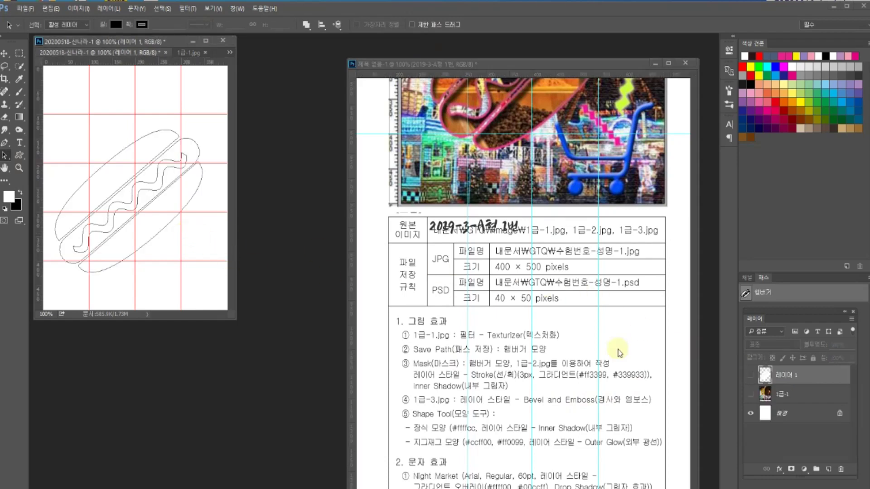
click(137, 195)
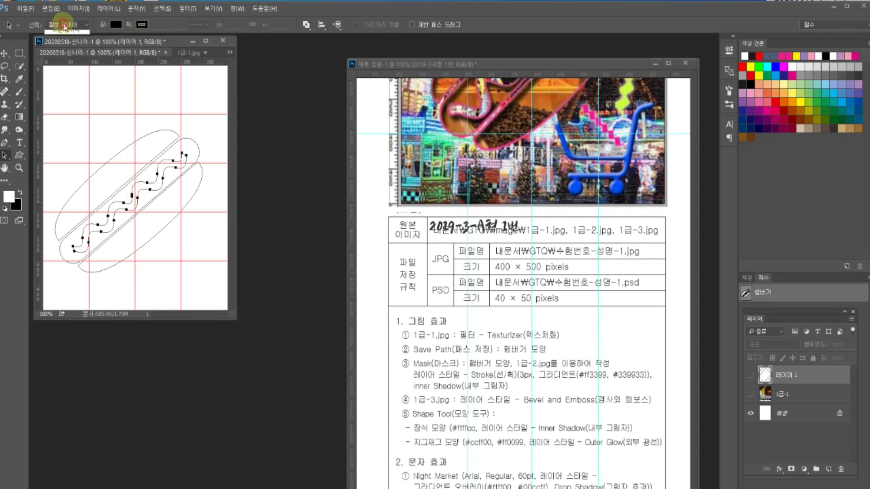
click(63, 44)
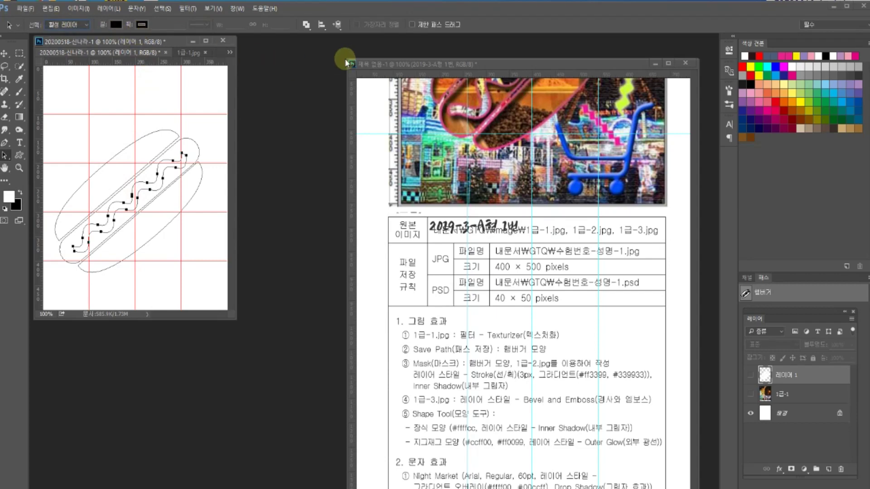
- Set the path to Exclude Overlapping Shapes and show the hamburger and 1급-1 layers again
click(307, 25)
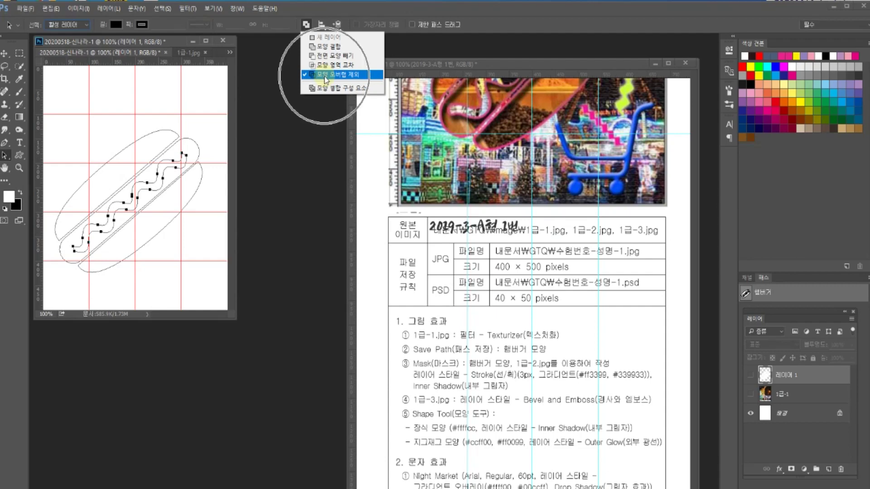
click(142, 184)
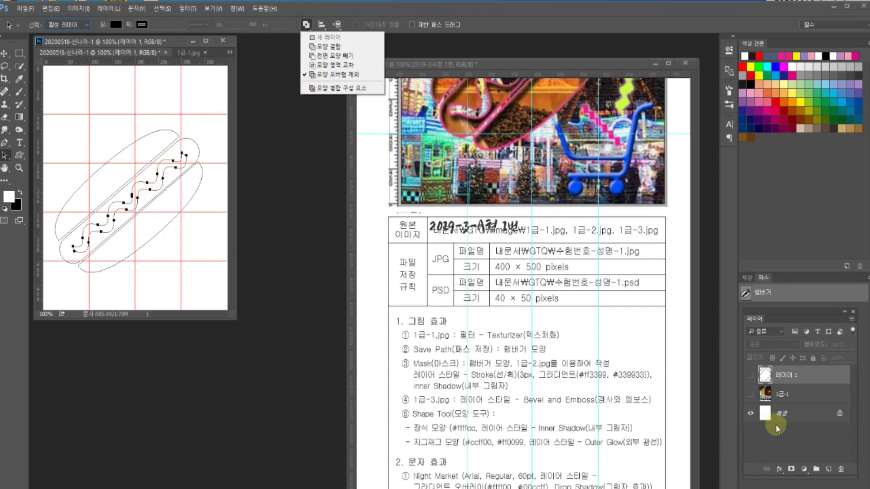
click(795, 355)
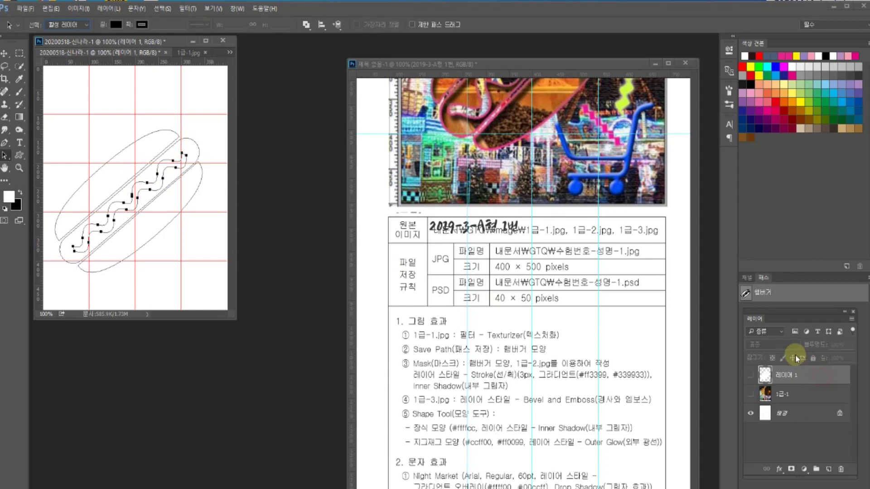
click(750, 375)
click(750, 393)
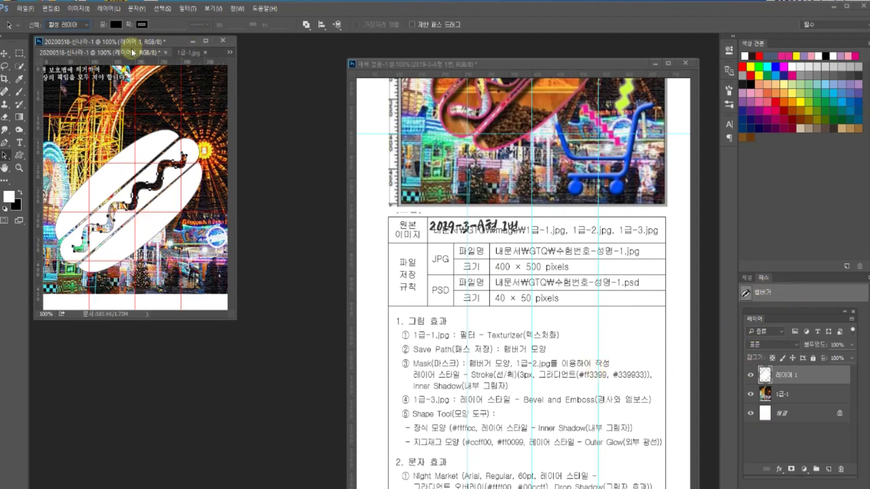
- Paste the whole 1급-2.jpg spice image into the composite and clip it inside the hamburger shape
drag(235, 74, 319, 76)
click(229, 56)
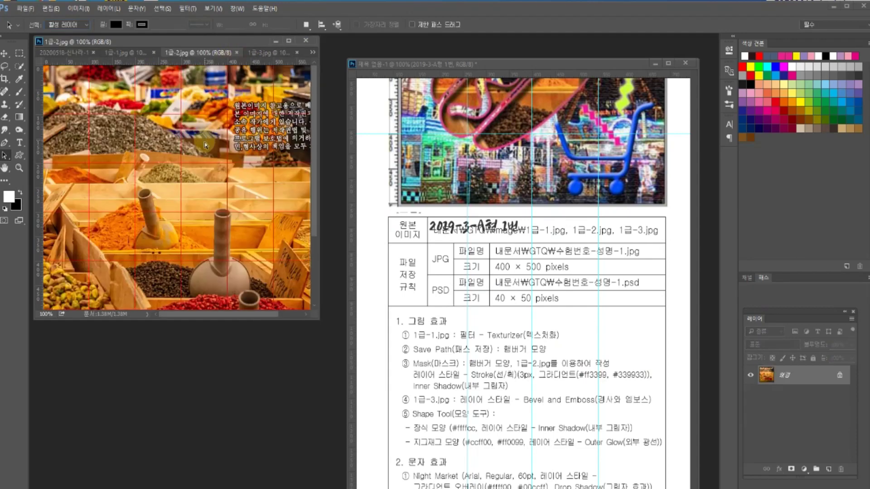
key(ctrl+a)
click(56, 51)
key(ctrl+v)
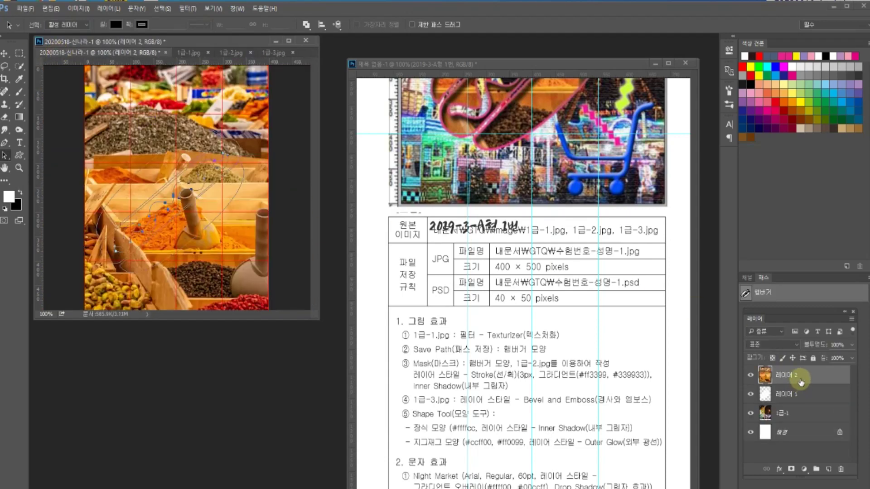
key(ctrl+alt+g)
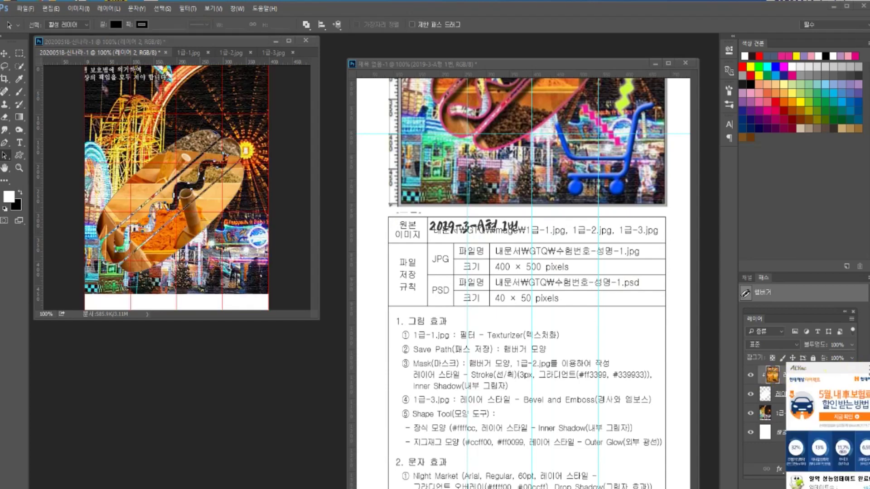
click(808, 384)
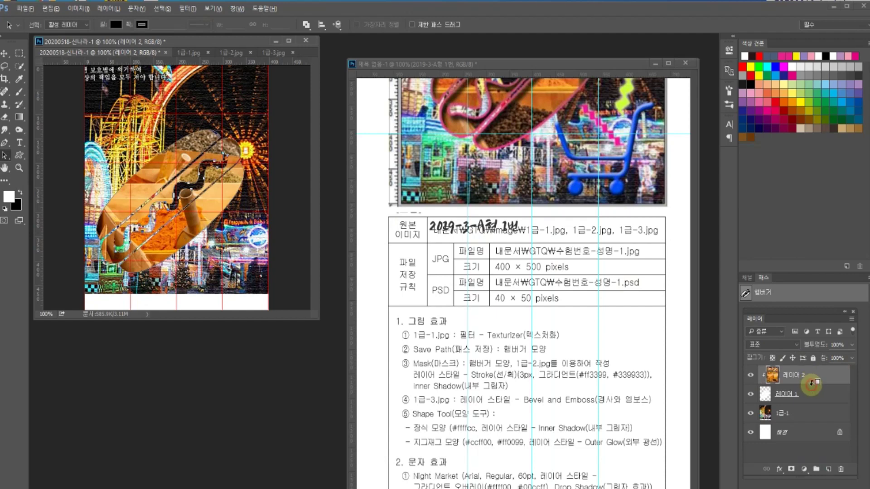
alt+click(810, 383)
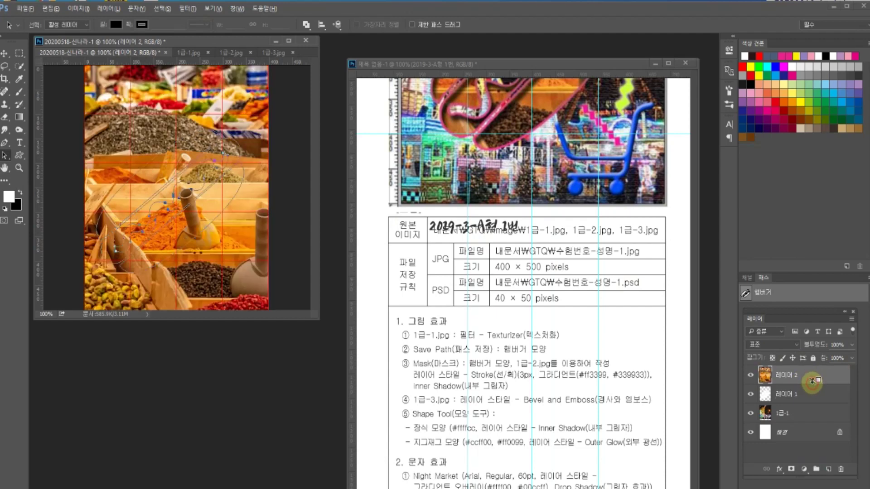
alt+click(812, 384)
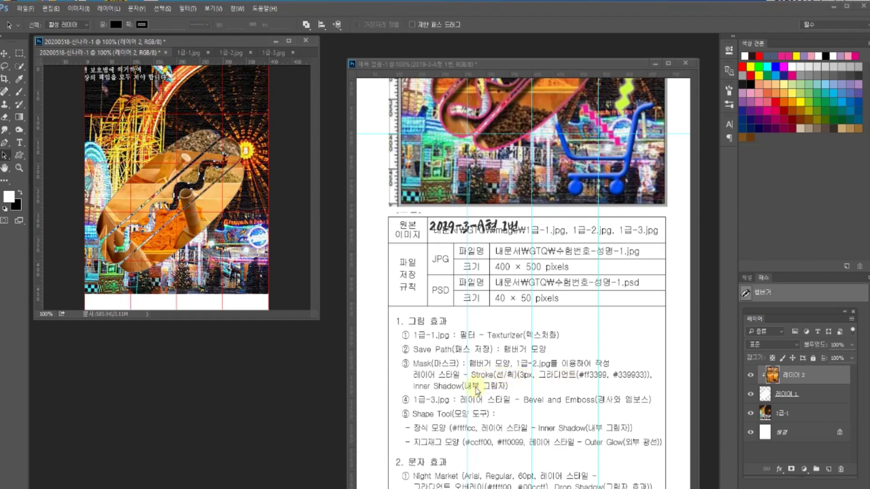
- Rename the shape layer 햄버거 and the spice layer 1급-2, then select 햄버거
click(831, 394)
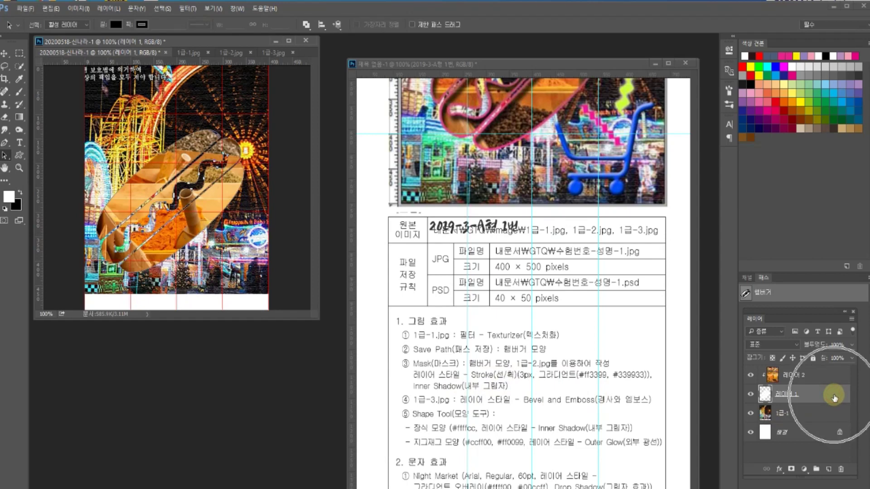
double_click(788, 394)
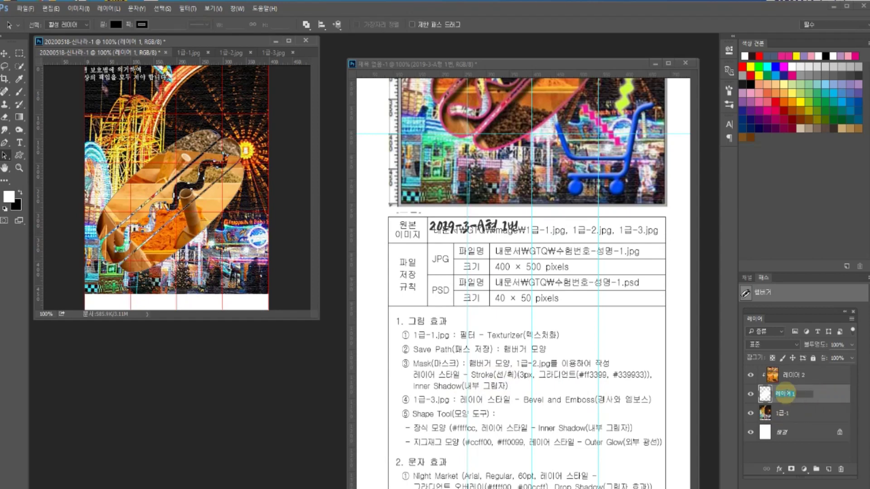
text(햄버거)
key(Return)
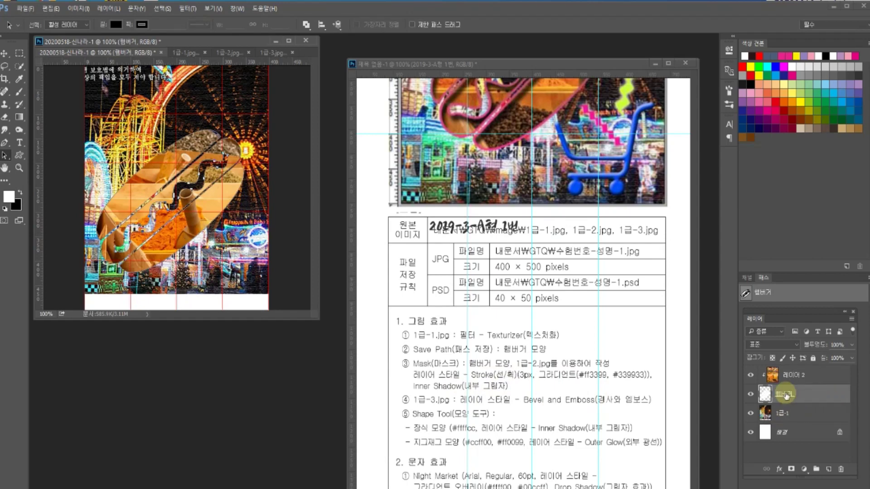
double_click(793, 375)
text(1급-2)
key(Return)
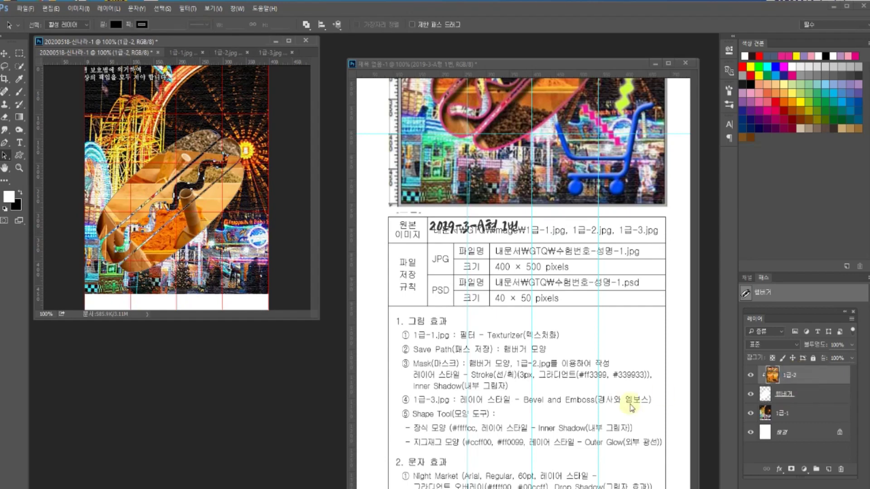
click(790, 393)
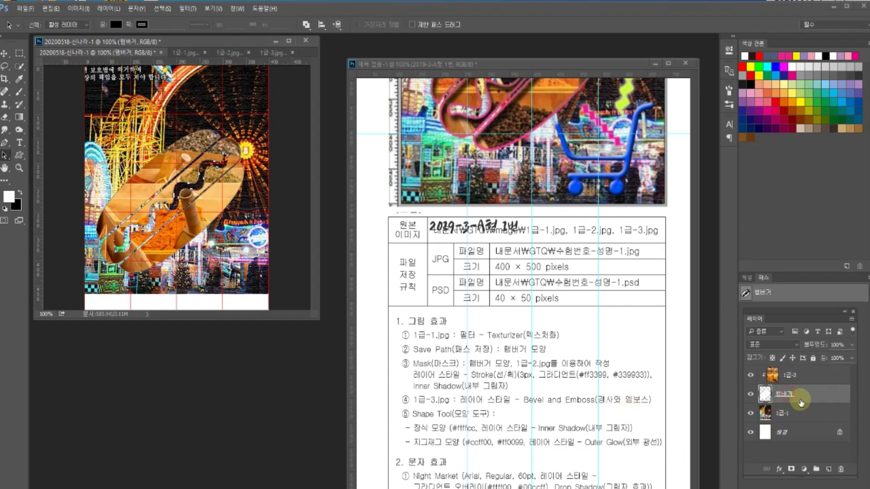
- Give the 햄버거 layer a 3 px Stroke with a Gradient fill type
double_click(813, 397)
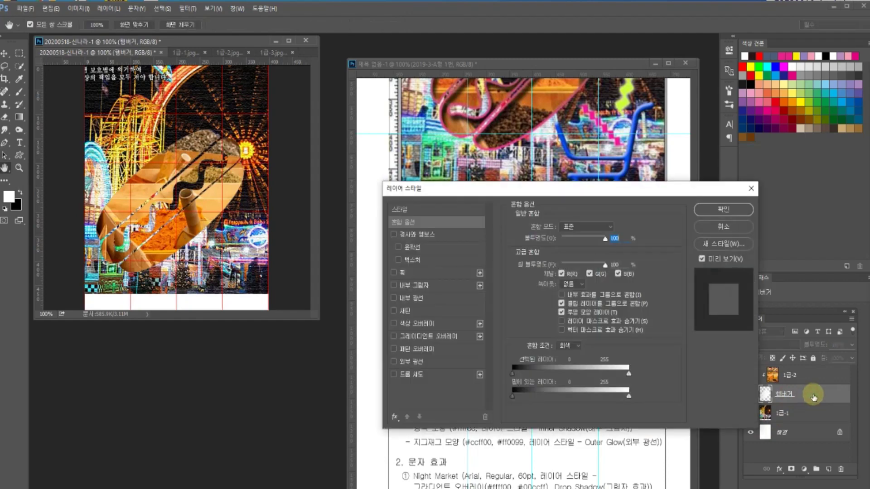
drag(447, 190, 458, 113)
click(415, 196)
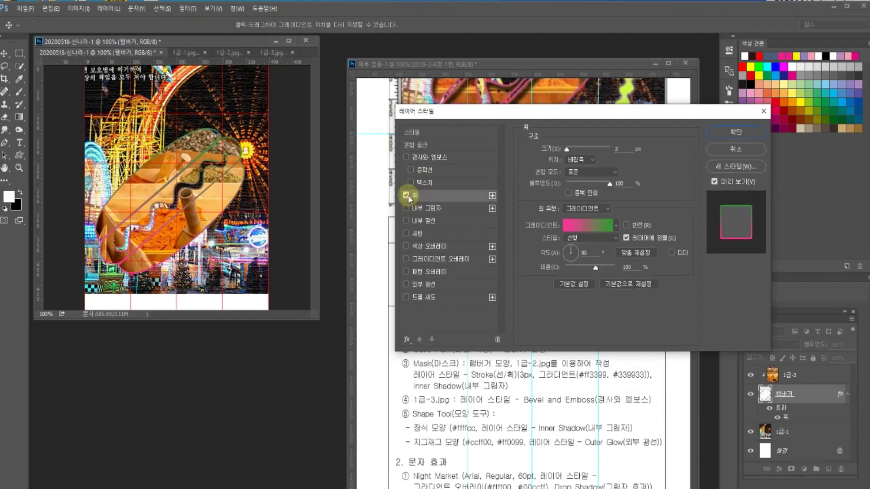
click(587, 208)
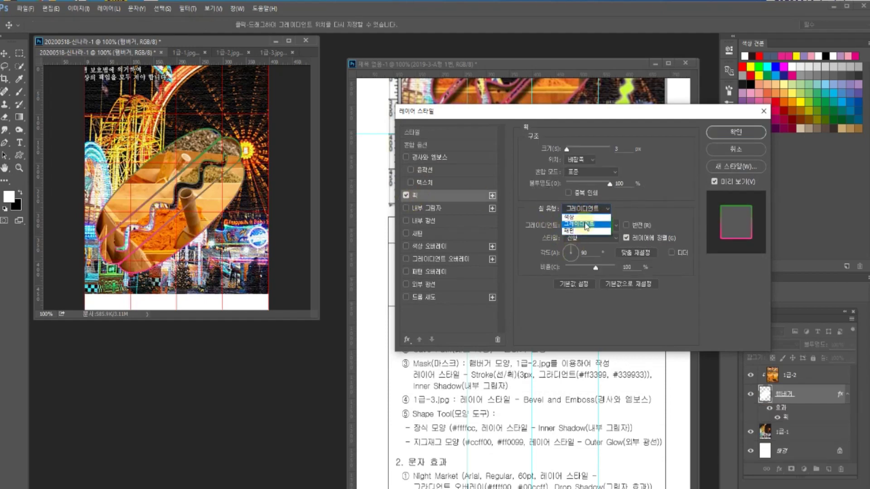
click(587, 222)
click(587, 223)
- Set the gradient's left stop to #ff3399 for a pink-to-green stroke gradient
click(503, 253)
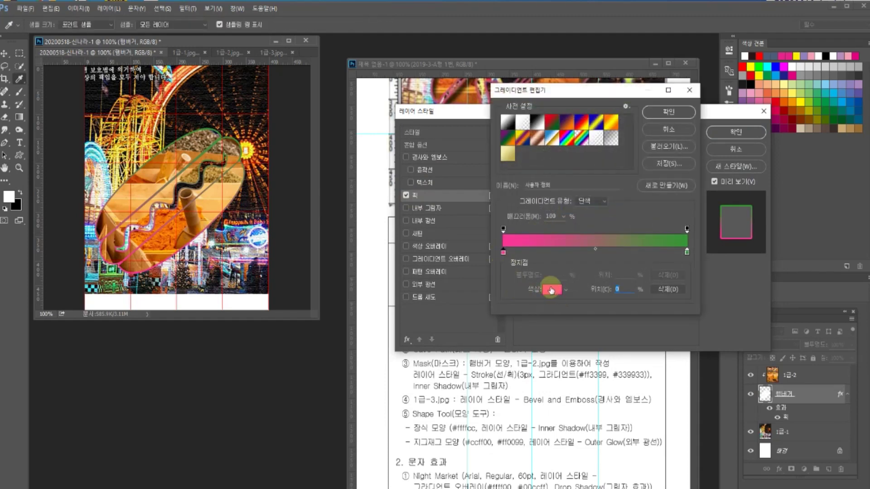
click(551, 290)
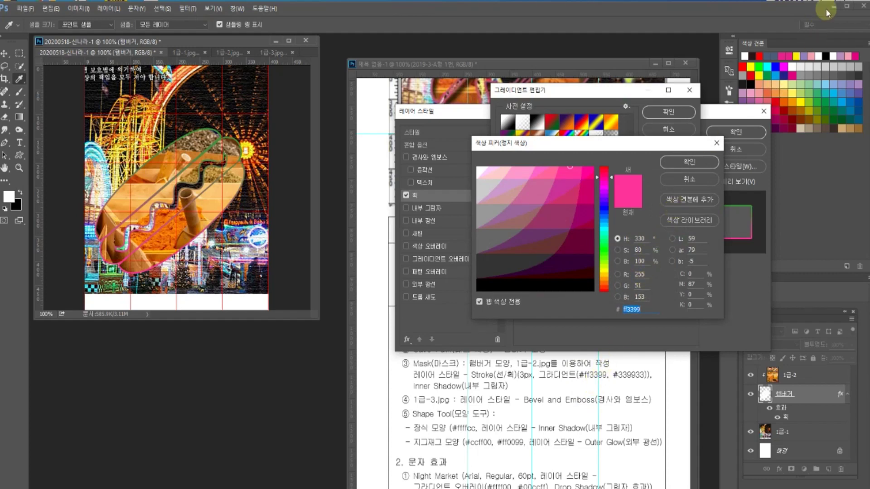
mouse_move(865, 36)
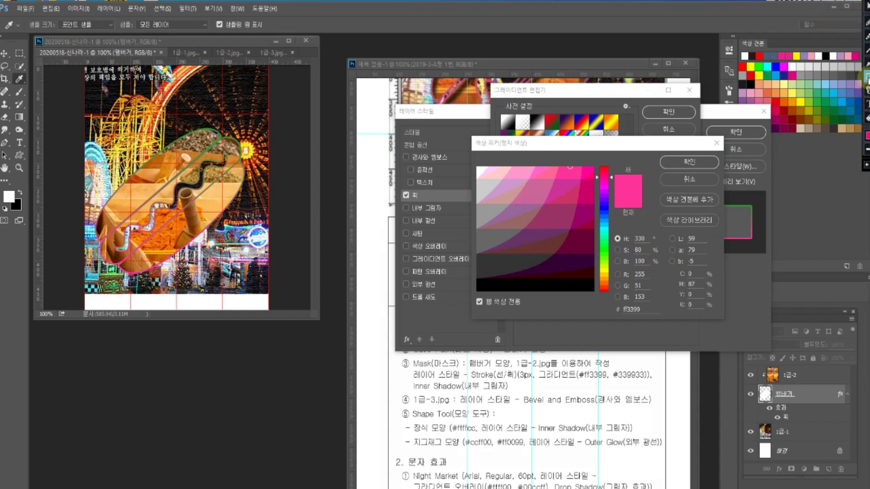
mouse_move(577, 366)
mouse_down()
mouse_move(610, 380)
mouse_move(615, 365)
mouse_up()
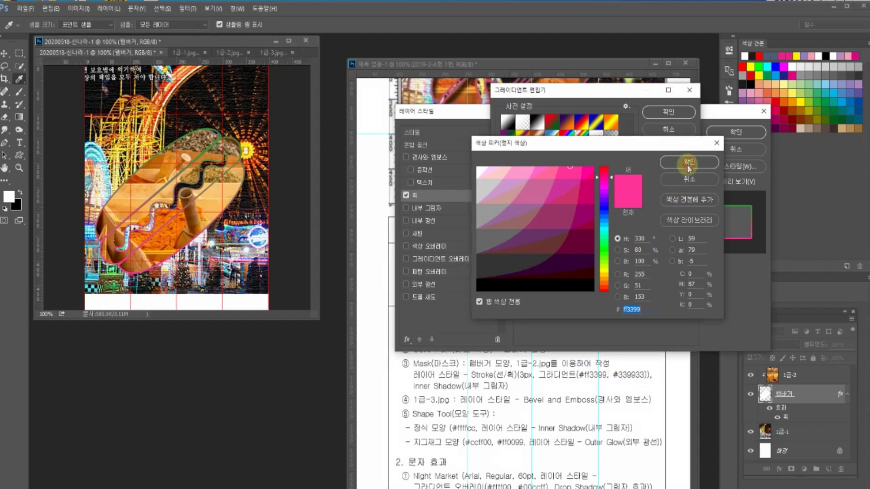
click(674, 166)
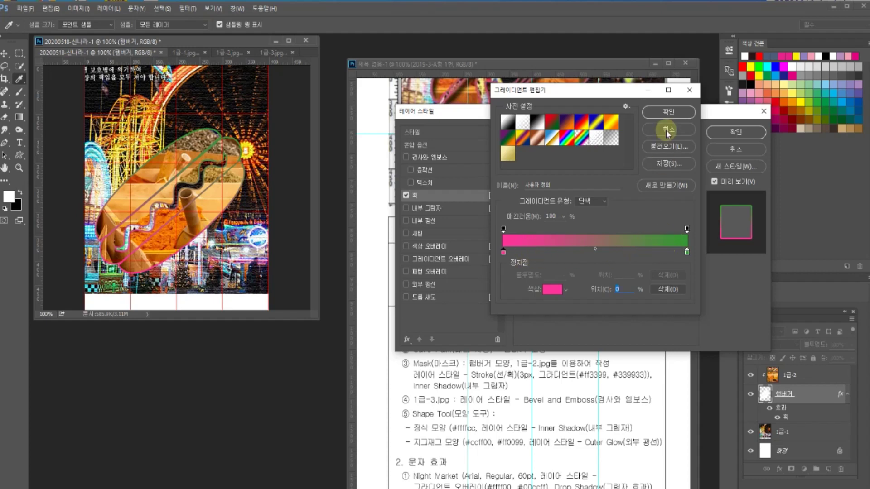
click(669, 112)
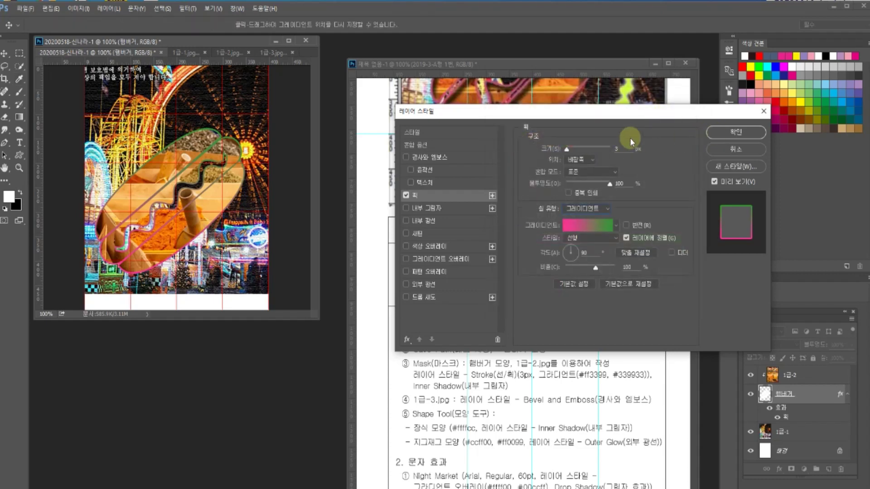
drag(580, 120, 559, 132)
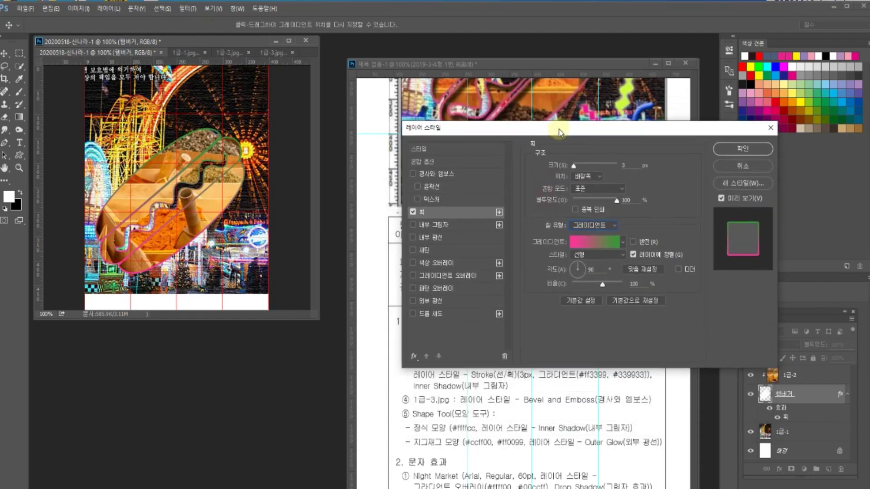
click(524, 381)
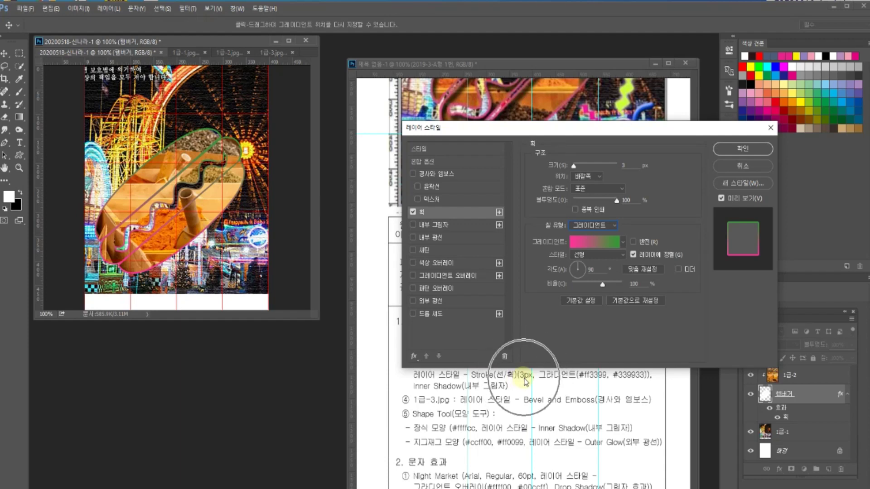
- Apply an Inner Shadow alongside the stroke on 햄버거, then switch to 1급-3.jpg
click(439, 224)
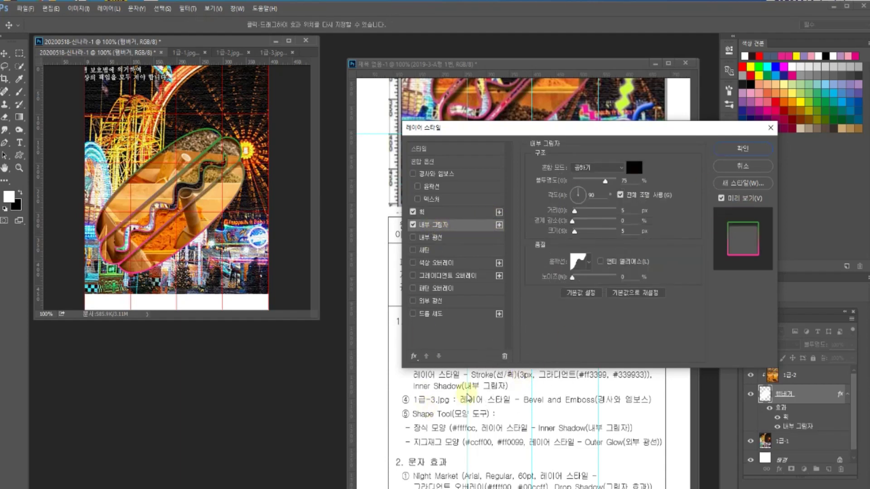
click(575, 273)
click(580, 267)
click(582, 270)
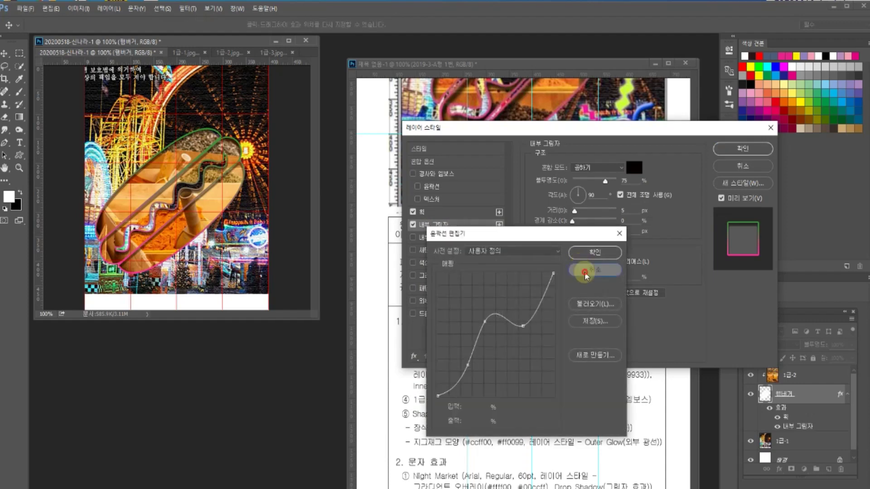
click(724, 158)
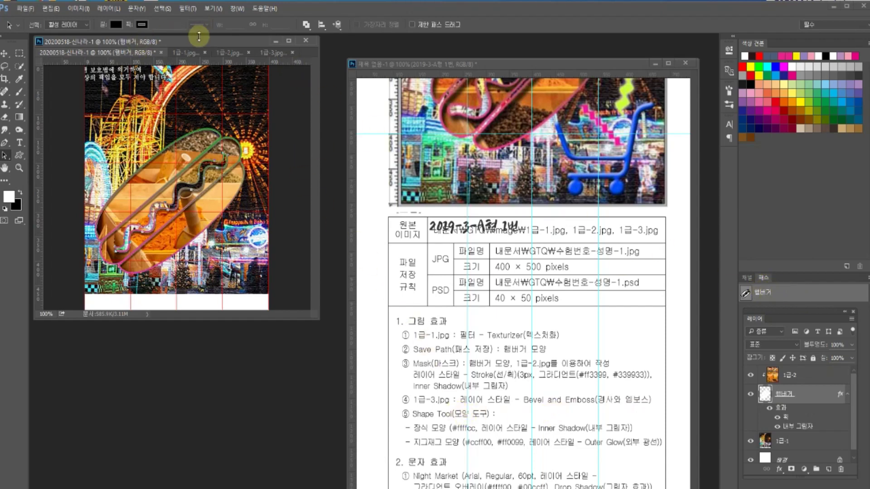
click(272, 53)
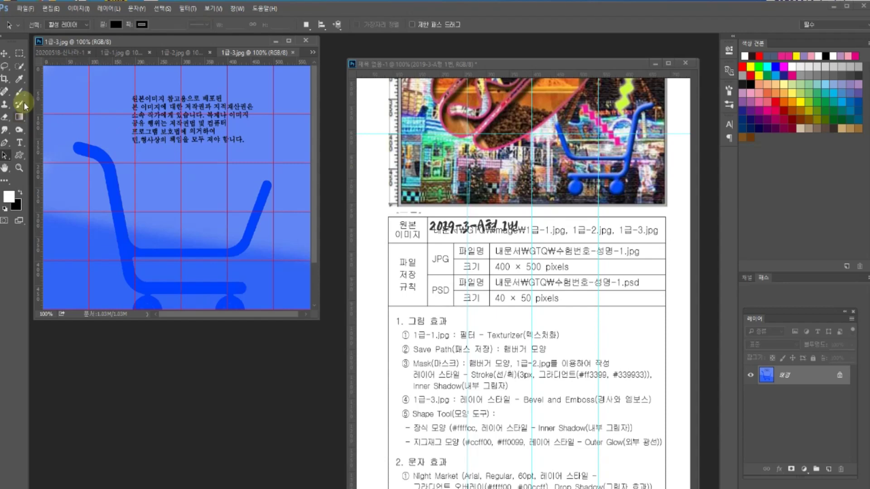
- Quick-select the cart's handles and middle bar, zoom in to check edges, then return to the composite
click(19, 68)
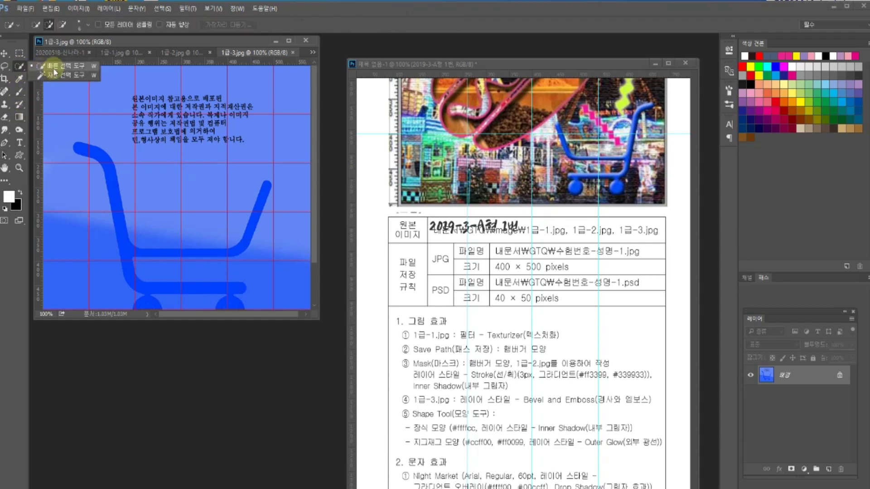
drag(101, 165, 132, 263)
key(ctrl+d)
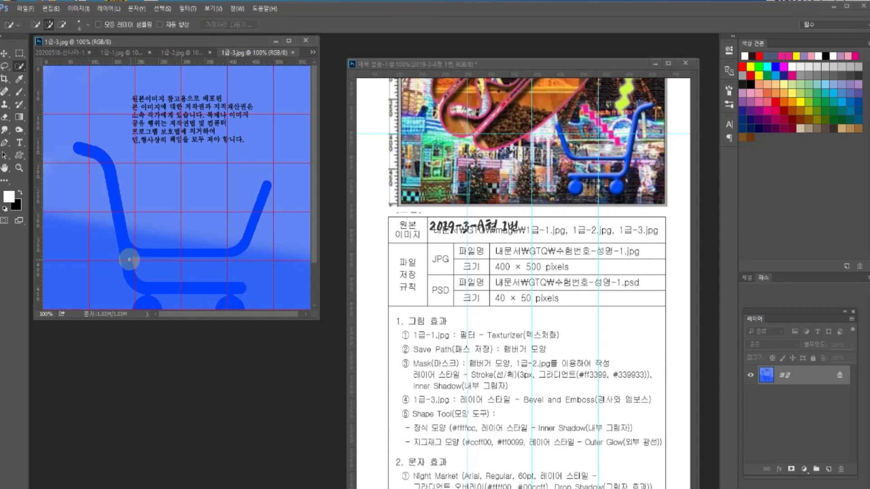
drag(112, 176, 115, 189)
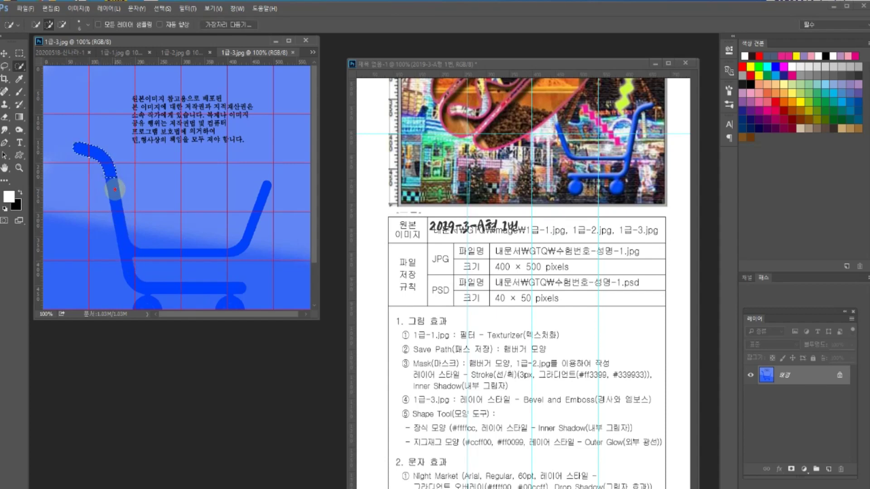
mouse_move(118, 224)
mouse_down()
mouse_move(132, 284)
mouse_move(143, 289)
mouse_move(134, 287)
mouse_move(229, 288)
mouse_move(153, 304)
mouse_move(230, 298)
mouse_up()
mouse_move(149, 252)
mouse_down()
mouse_move(240, 242)
mouse_move(214, 243)
mouse_move(223, 247)
mouse_up()
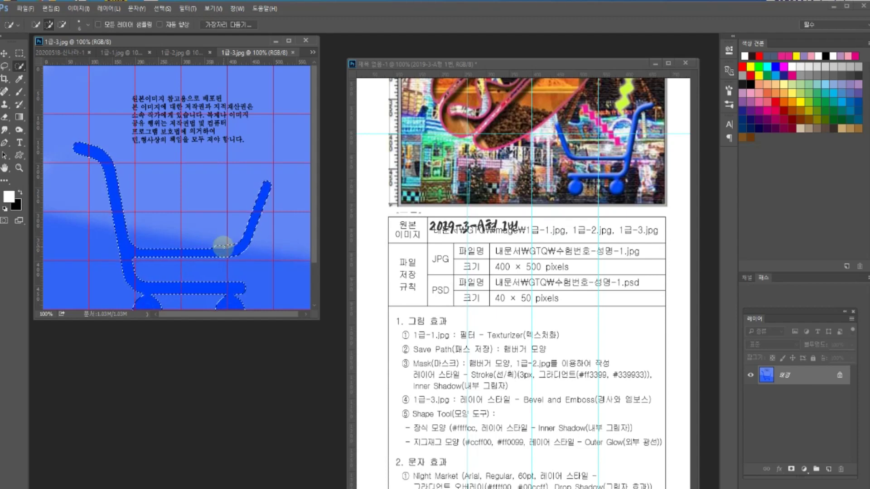
key(ctrl+plus)
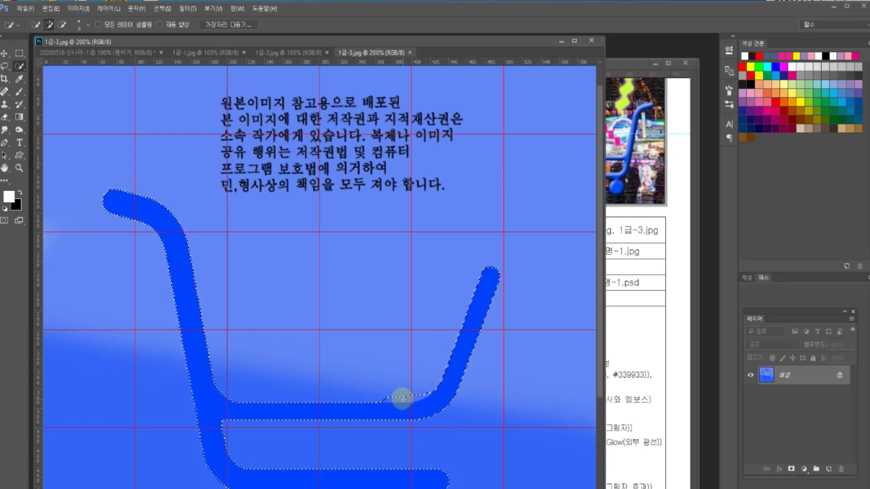
key(alt)
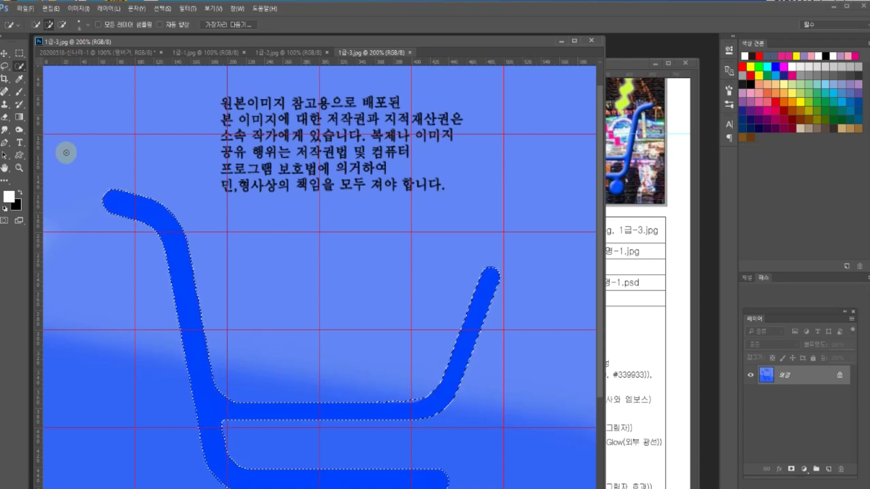
click(66, 53)
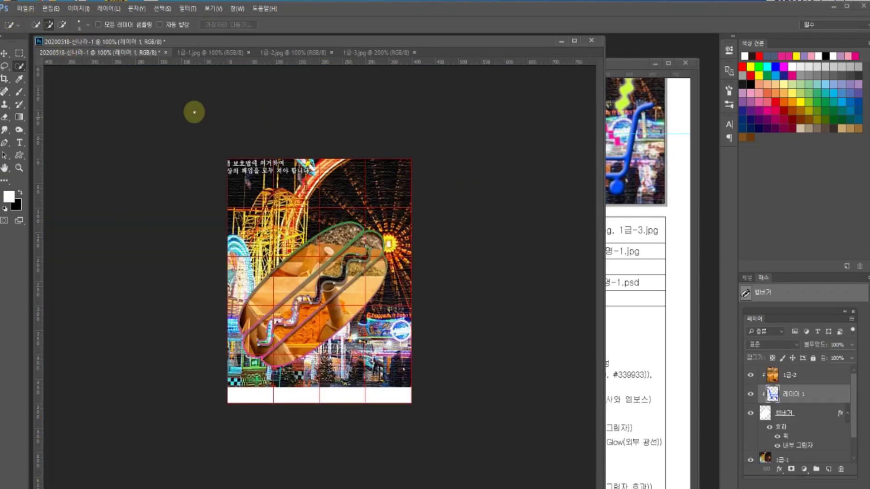
- Move 1급-2 below the cart layer and re-clip it into the 햄버거 shape
drag(604, 117, 342, 139)
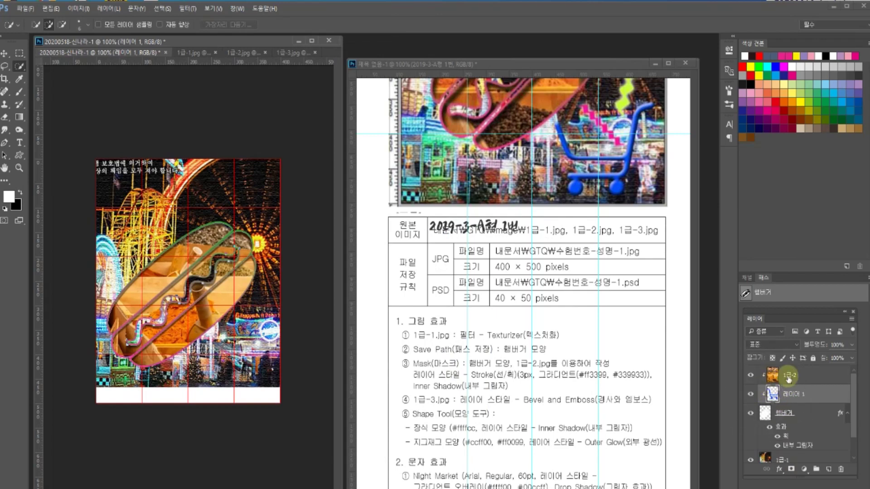
key(ctrl+alt+g)
drag(788, 380, 799, 394)
click(800, 397)
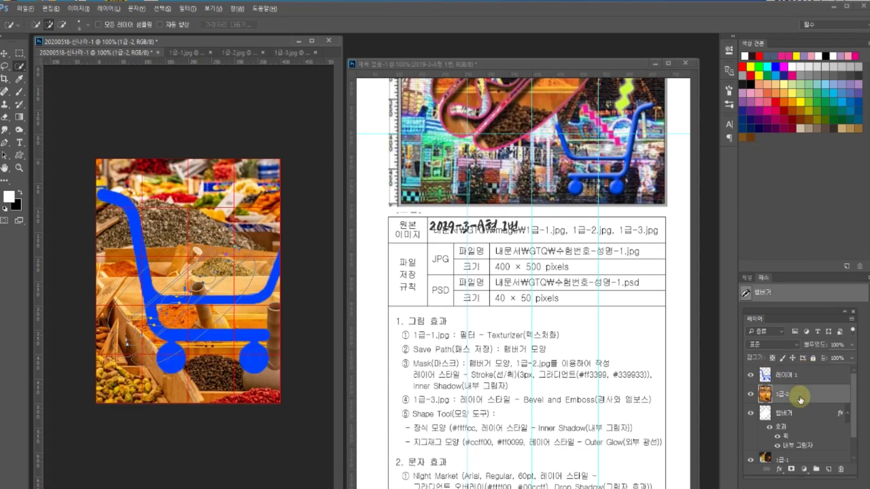
key(ctrl+alt+g)
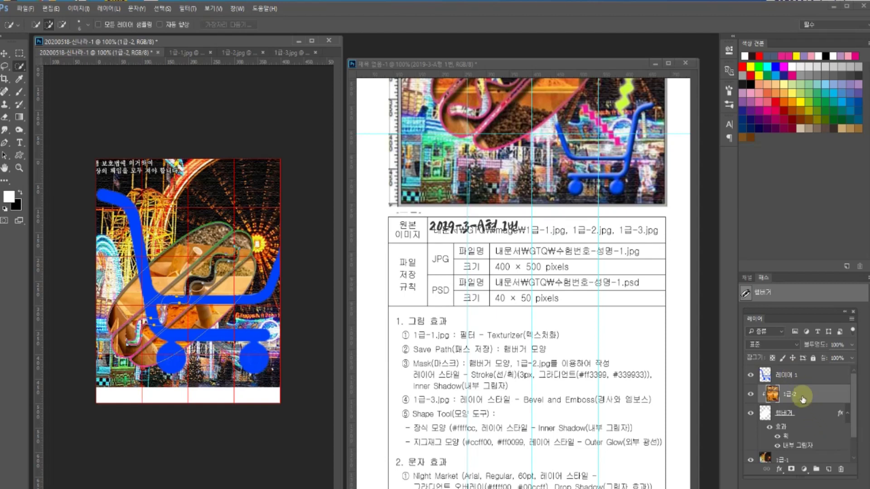
click(786, 414)
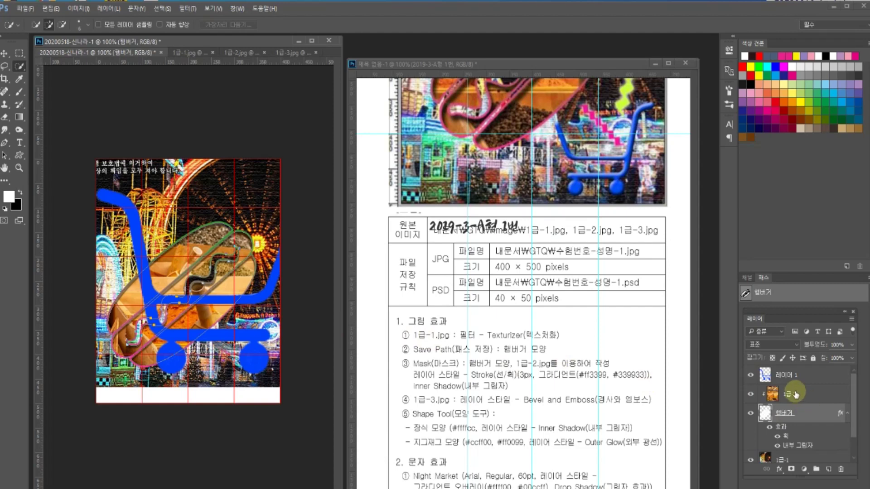
click(792, 396)
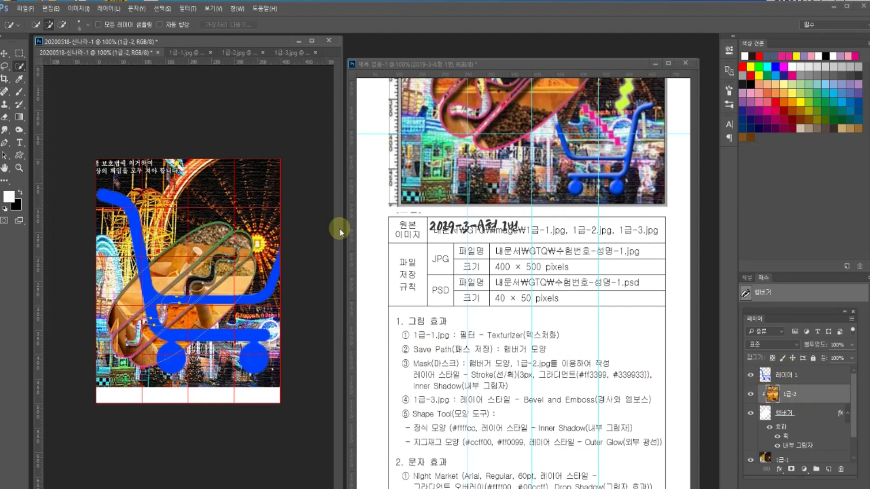
key(ctrl+t)
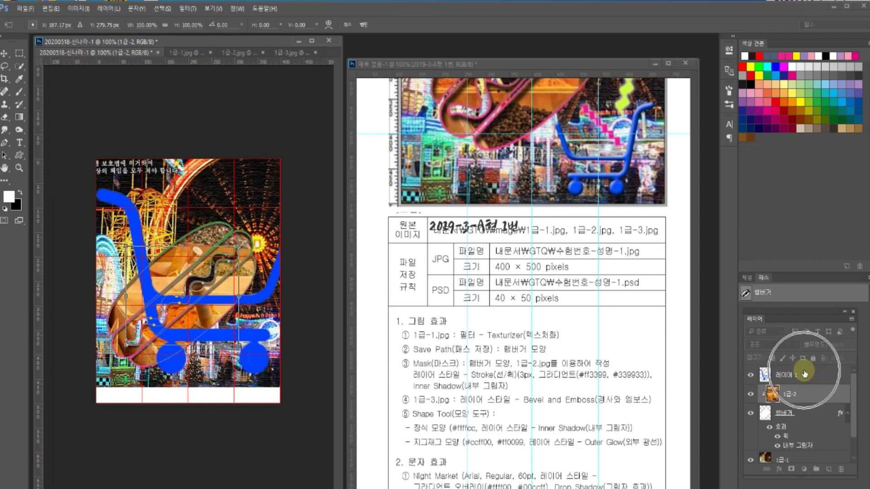
key(w)
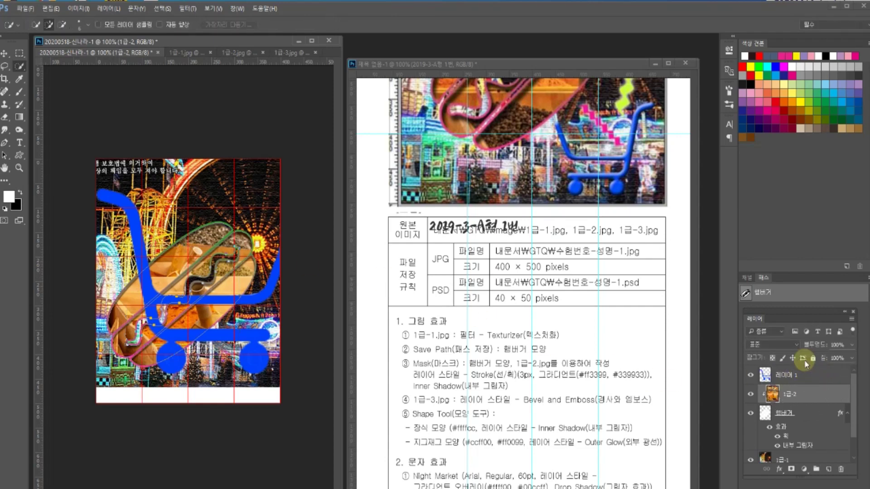
- Hide the 햄버거 path, rename 레이어 1 to 1급-3, and start Free Transform on it
drag(781, 310, 779, 314)
click(779, 315)
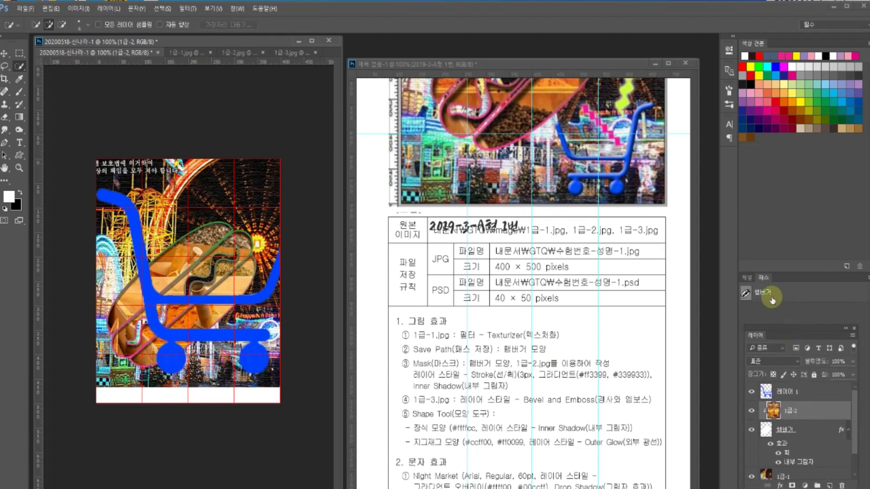
click(787, 392)
double_click(787, 390)
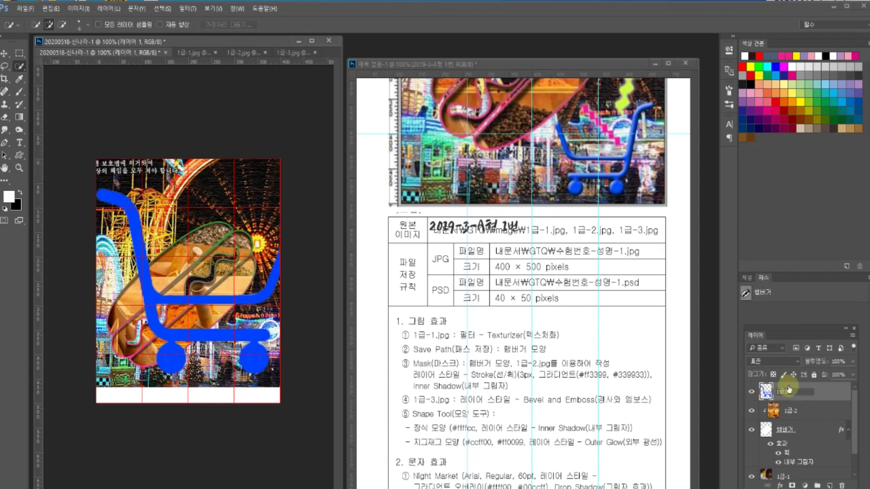
text(1급-3)
key(Return)
key(ctrl+t)
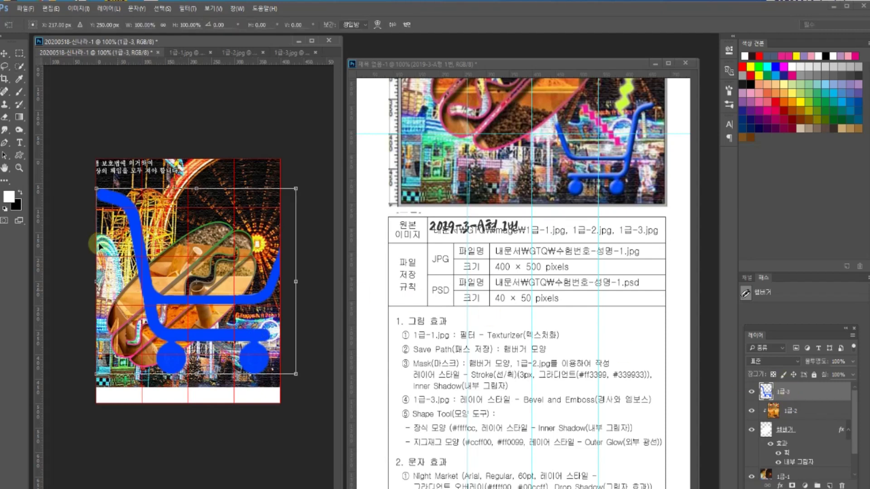
- Flip the cart horizontally, shrink it to about 55%, and move it lower right
right_click(144, 275)
click(200, 421)
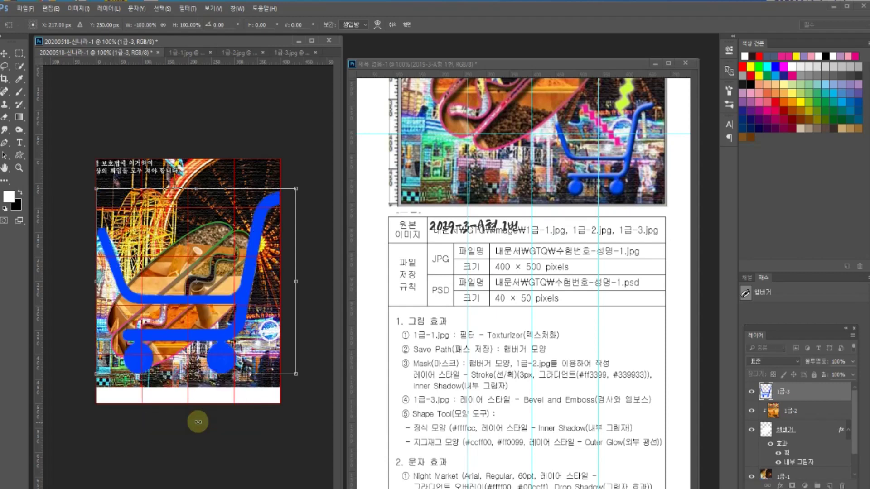
drag(296, 189, 290, 215)
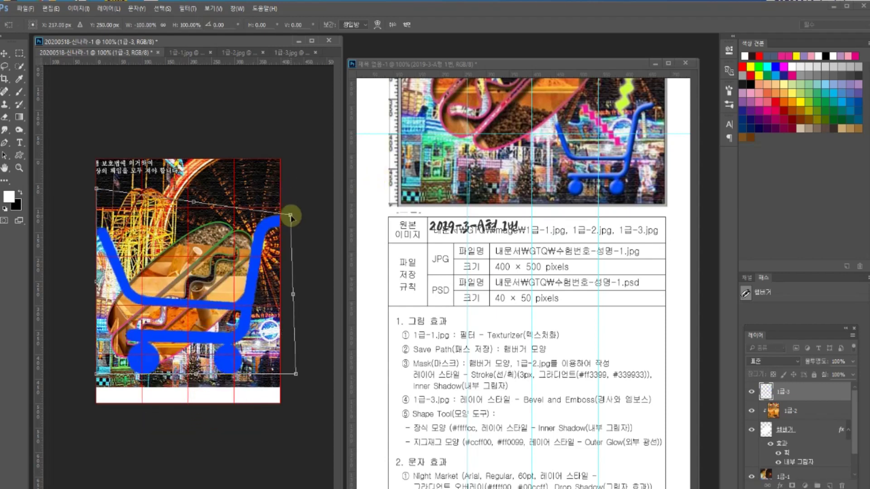
key(ctrl+z)
drag(297, 188, 260, 243)
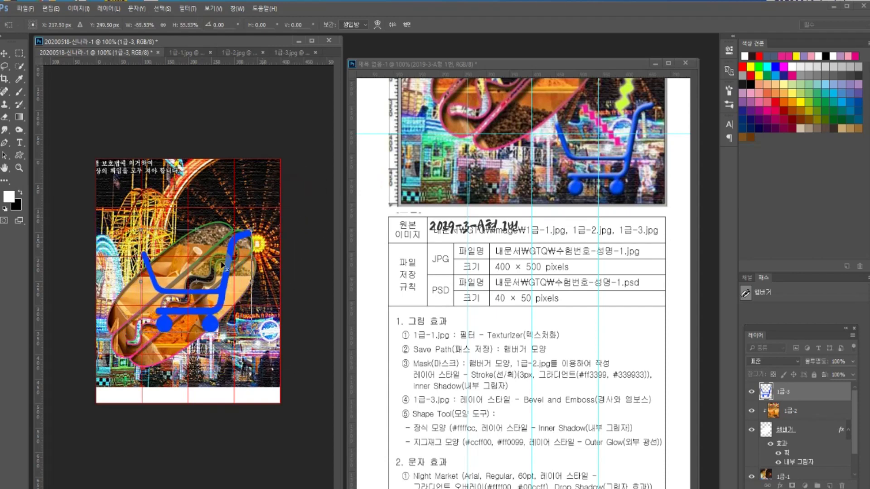
drag(218, 298, 244, 350)
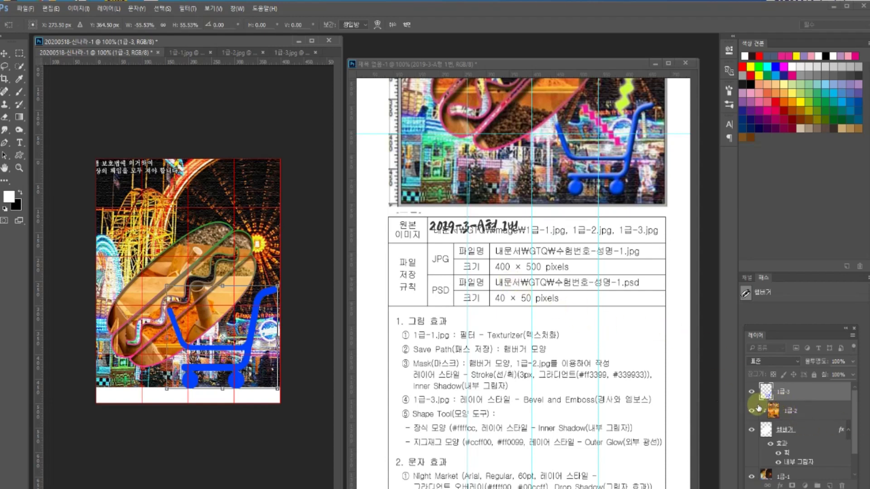
key(Return)
key(w)
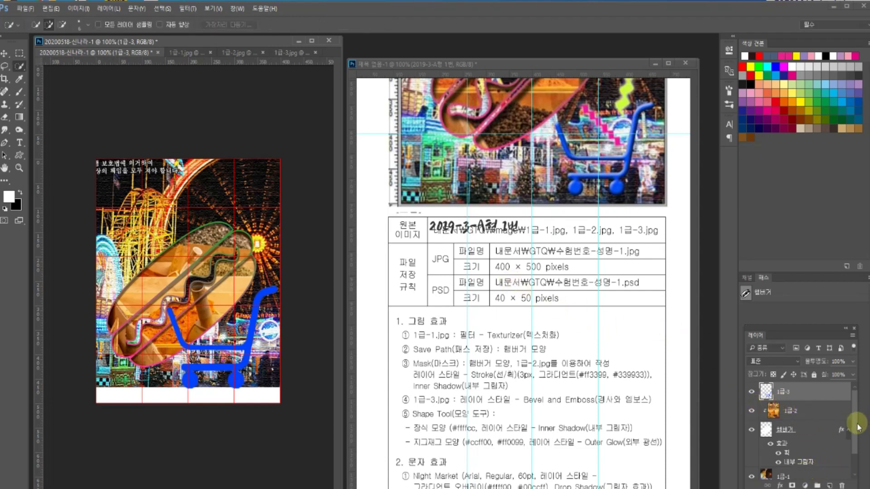
- Move the 1급-1 photo down about 46 px to fill the canvas bottom
drag(855, 424, 857, 449)
click(796, 450)
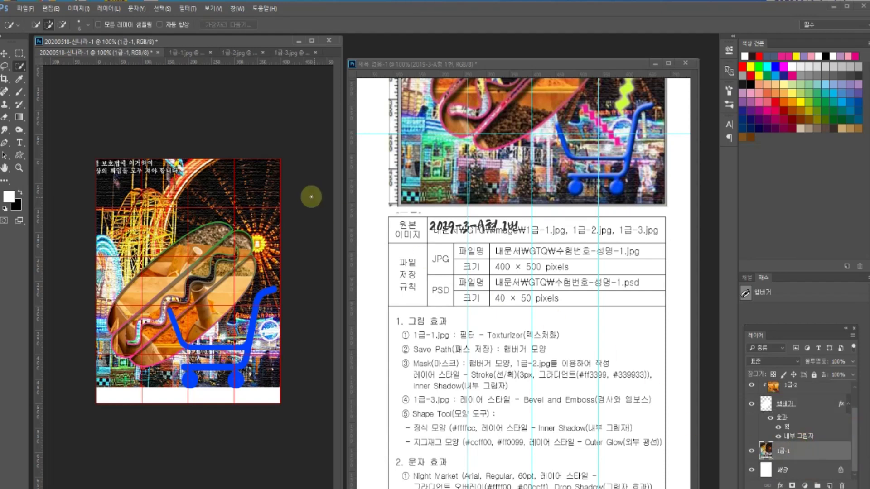
click(5, 53)
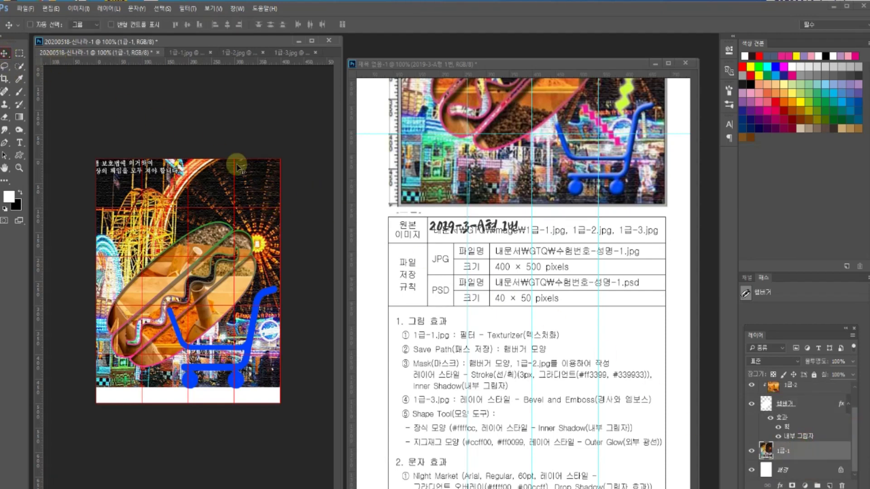
drag(256, 180, 252, 200)
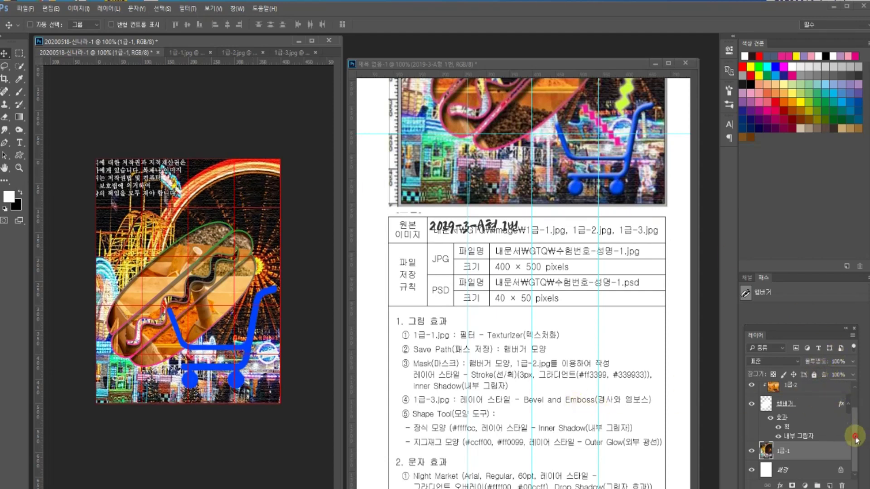
- Nudge the 1급-3 cart right and down, and shrink it further to fit the corner
key(ctrl+v)
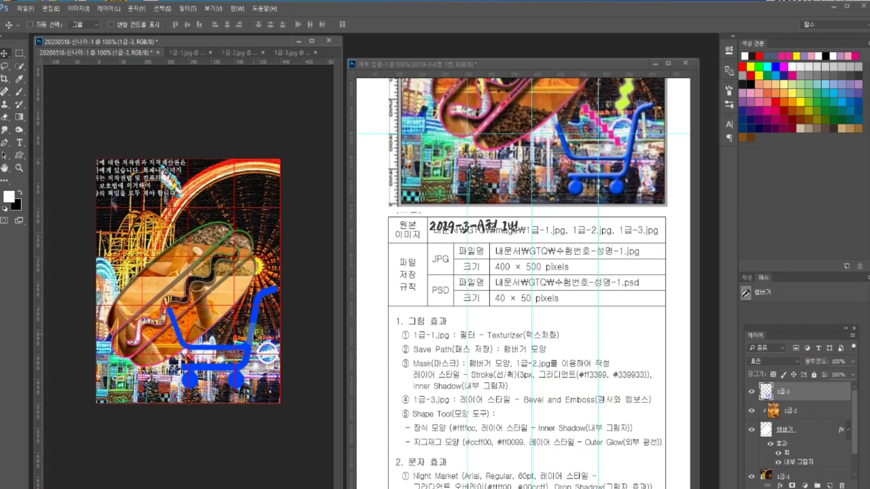
drag(254, 324, 253, 330)
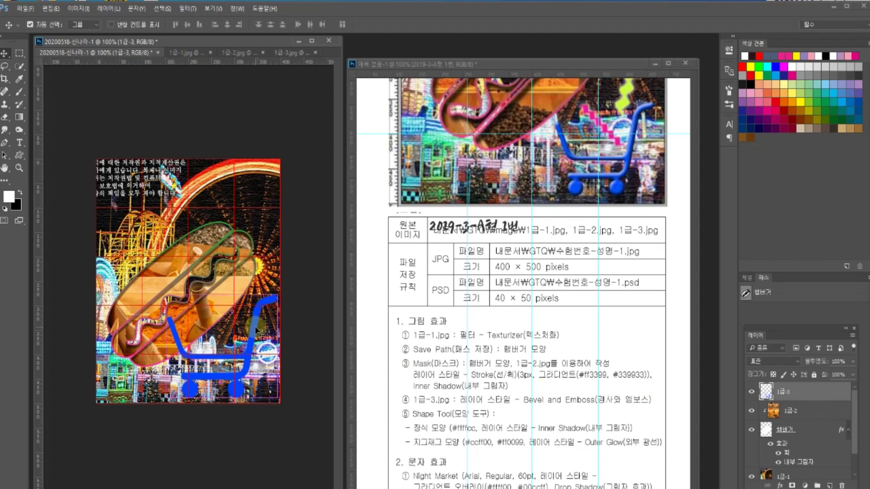
key(ctrl+t)
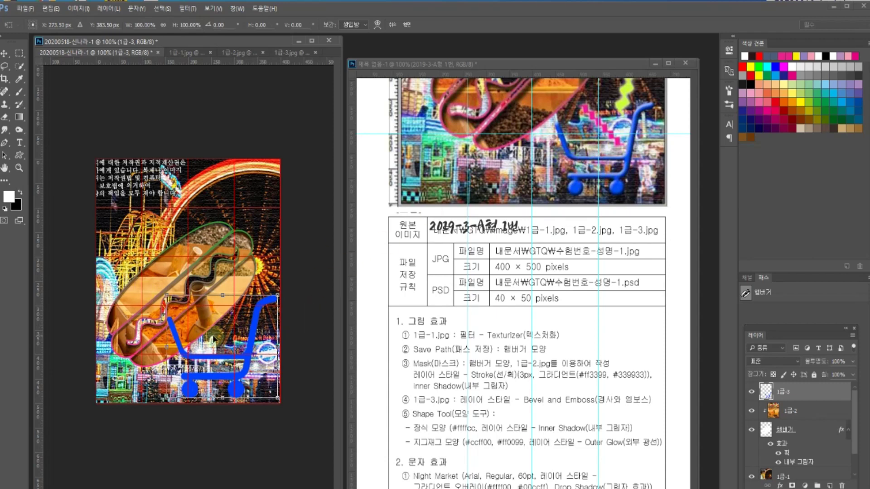
drag(167, 295, 204, 327)
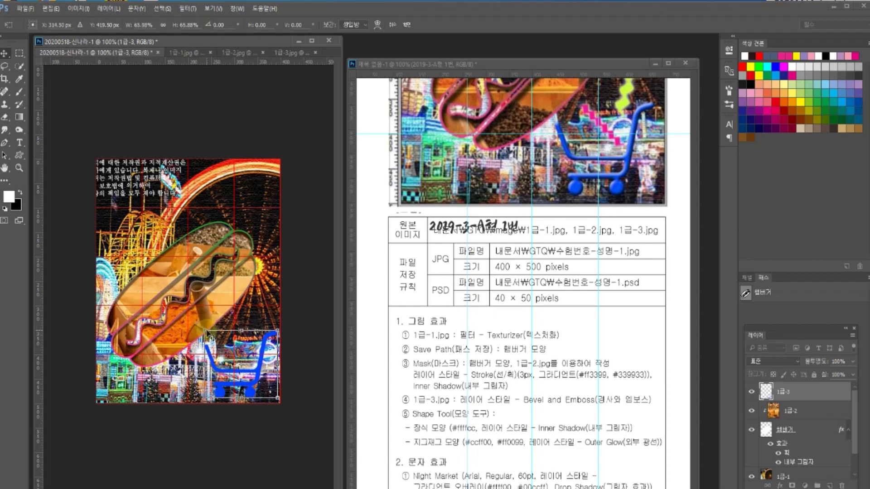
key(Return)
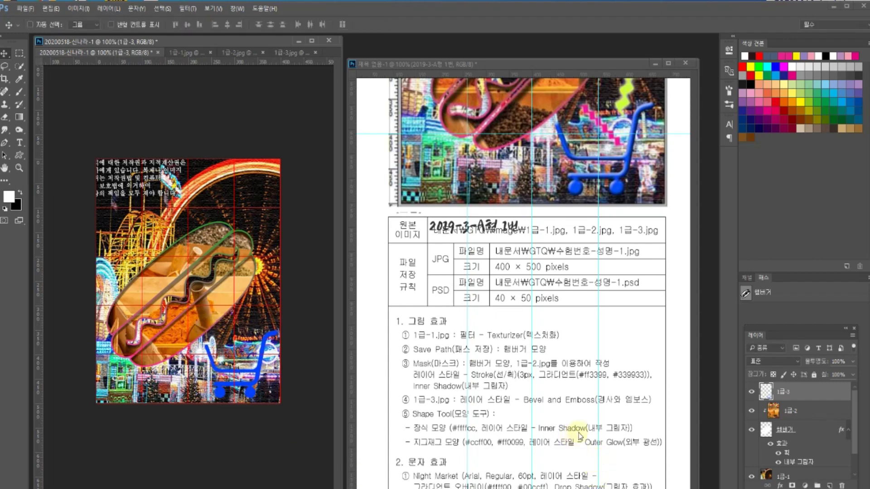
- Apply Bevel and Emboss at 5 px size and 100% depth to the 1급-3 cart
double_click(818, 392)
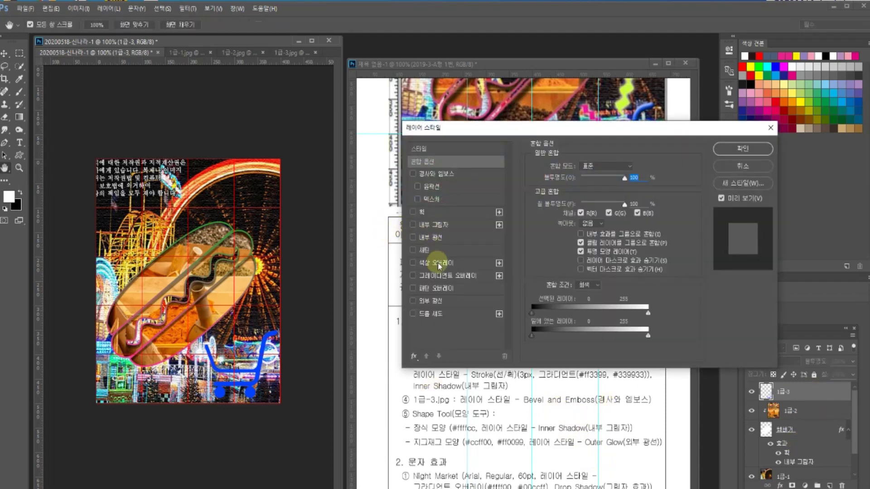
click(442, 174)
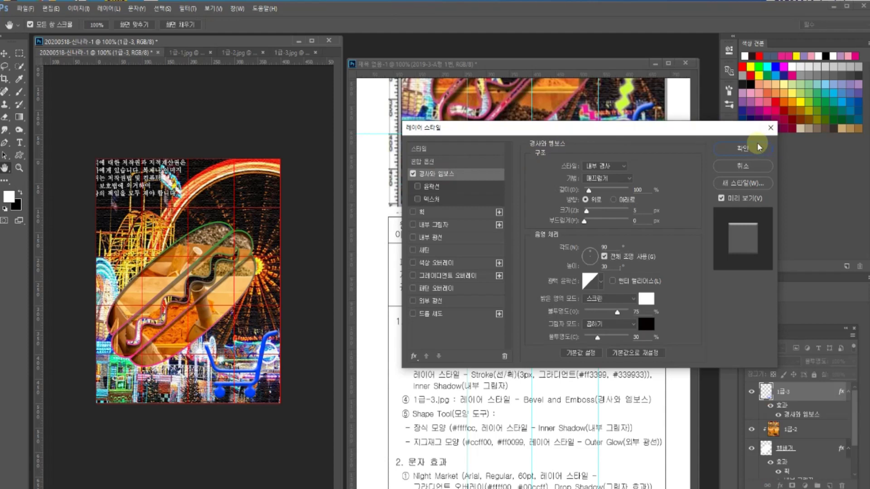
click(759, 147)
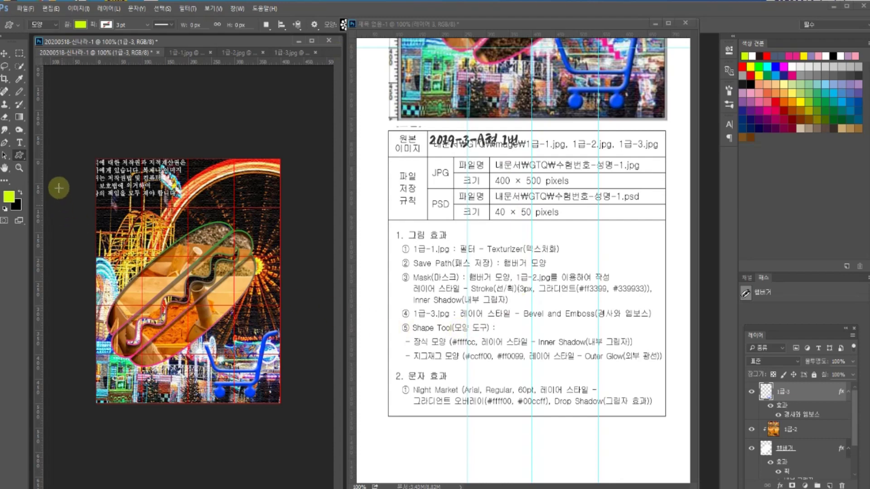
- Draw a custom flower shape filled with pale yellow #ffffcc in the canvas's upper-left area
right_click(19, 156)
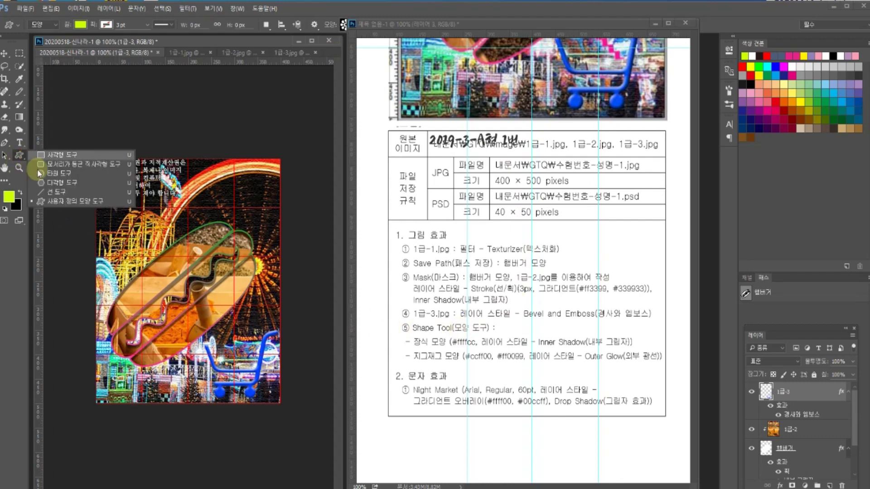
click(60, 202)
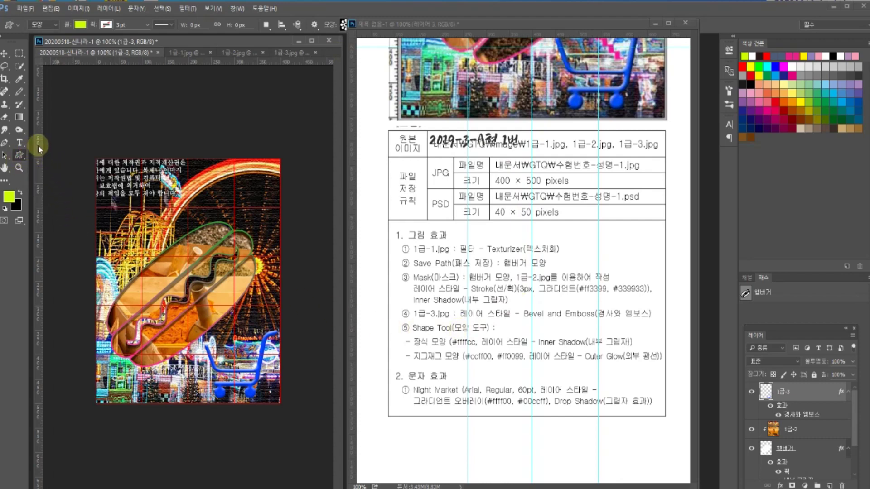
click(46, 27)
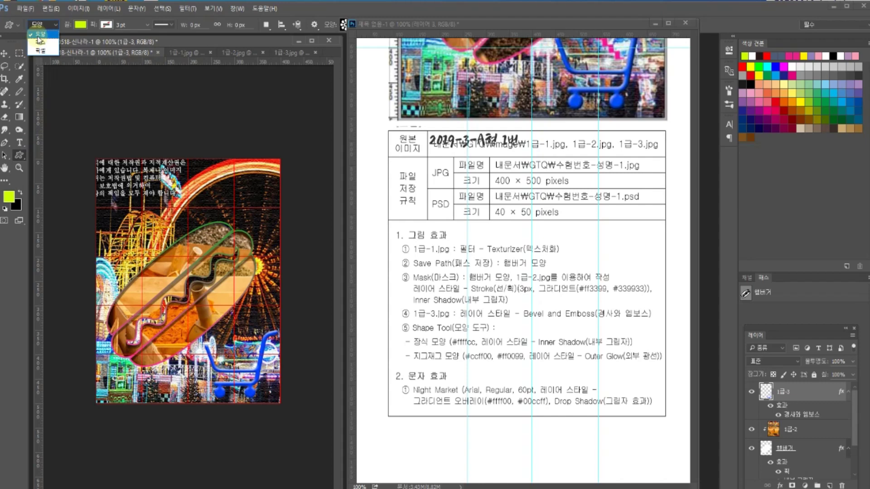
click(41, 35)
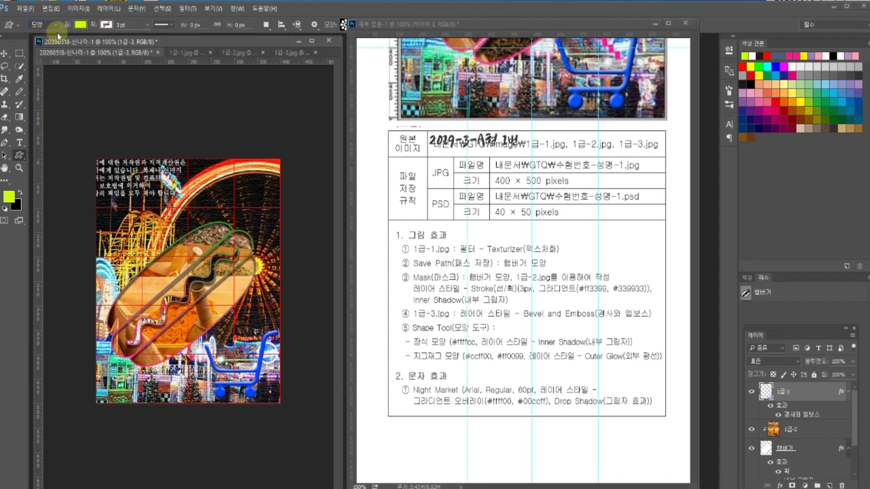
click(80, 25)
click(81, 25)
click(81, 25)
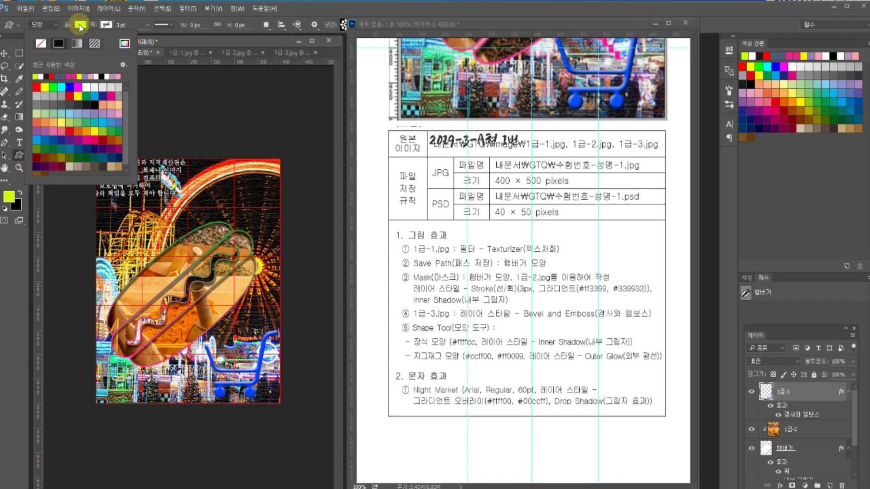
click(124, 43)
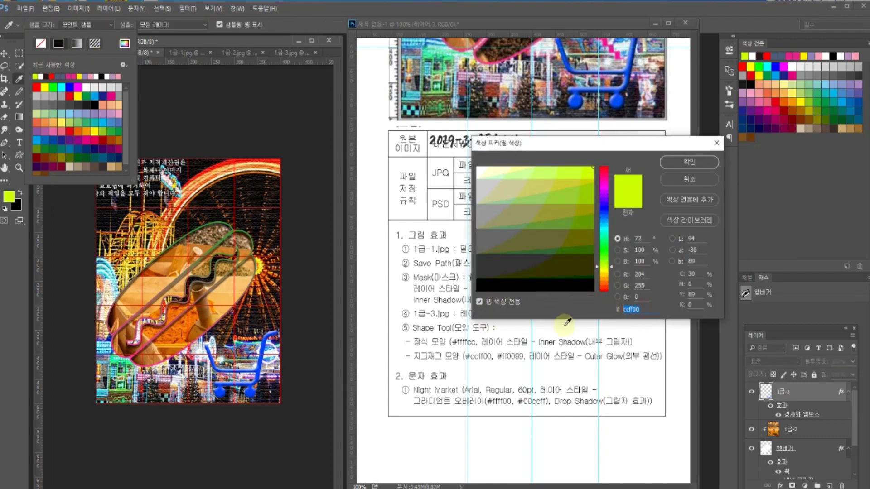
text(ffff)
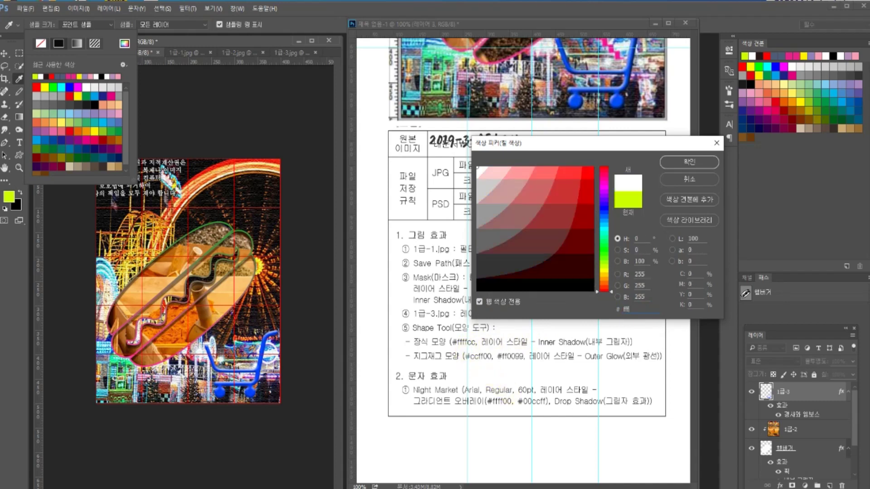
text(cc)
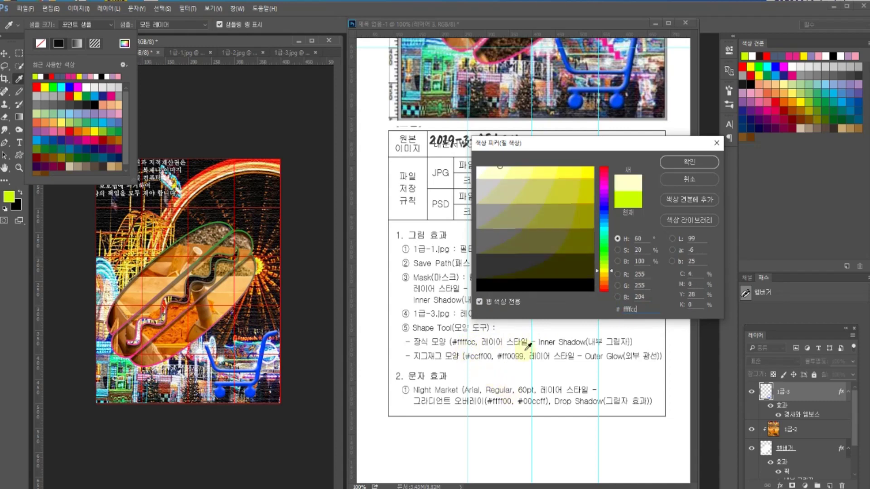
click(701, 165)
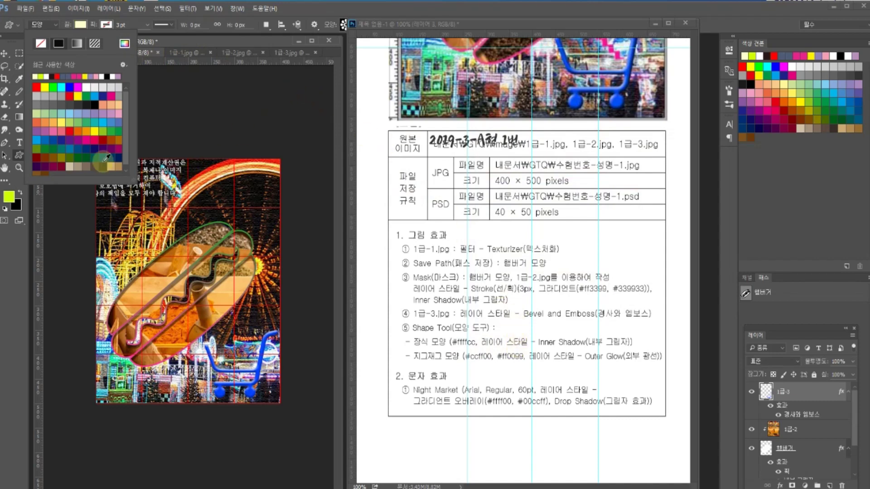
click(80, 25)
drag(110, 221, 190, 302)
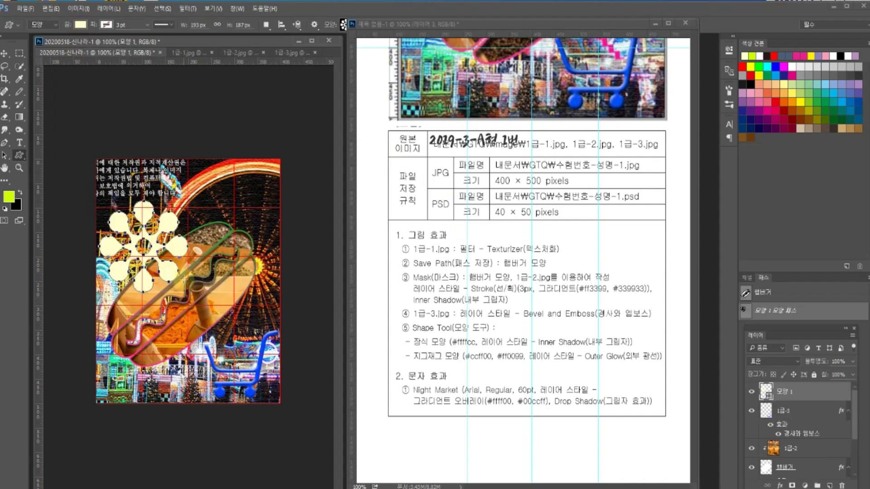
- Dismiss the stray custom shape dialog and move the flower slightly left and up
click(446, 274)
click(391, 193)
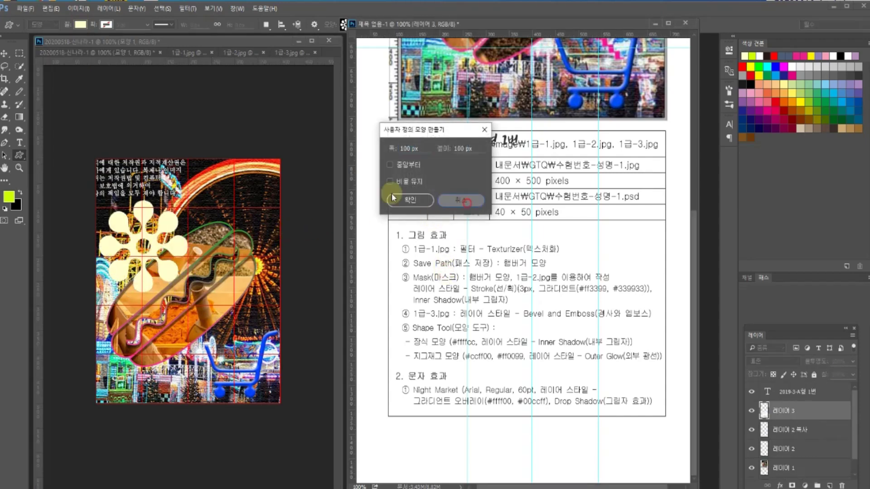
click(3, 53)
scroll(473, 256, up, 5)
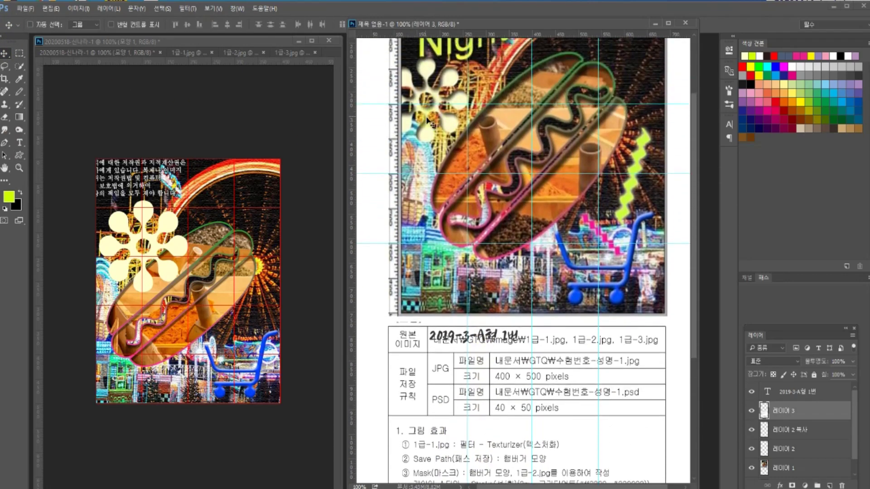
drag(162, 249, 131, 209)
- Scale the flower shape down to about 78% with Free Transform and commit it
key(ctrl+t)
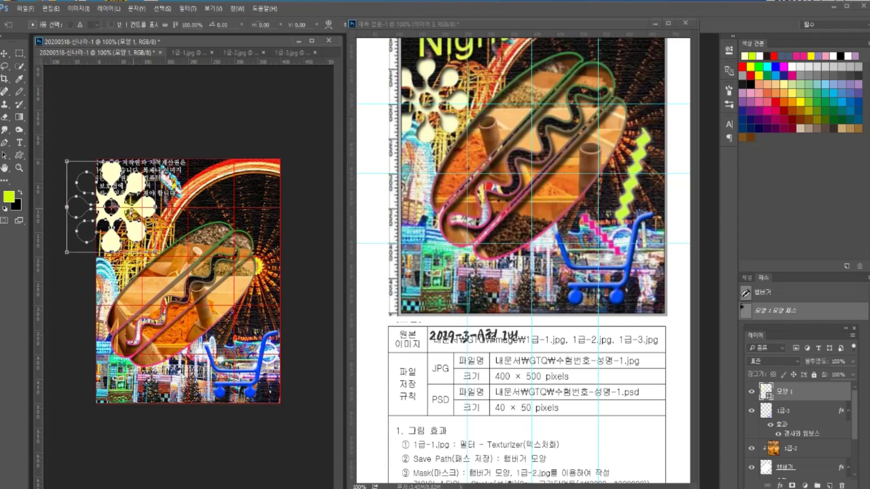
drag(156, 161, 146, 171)
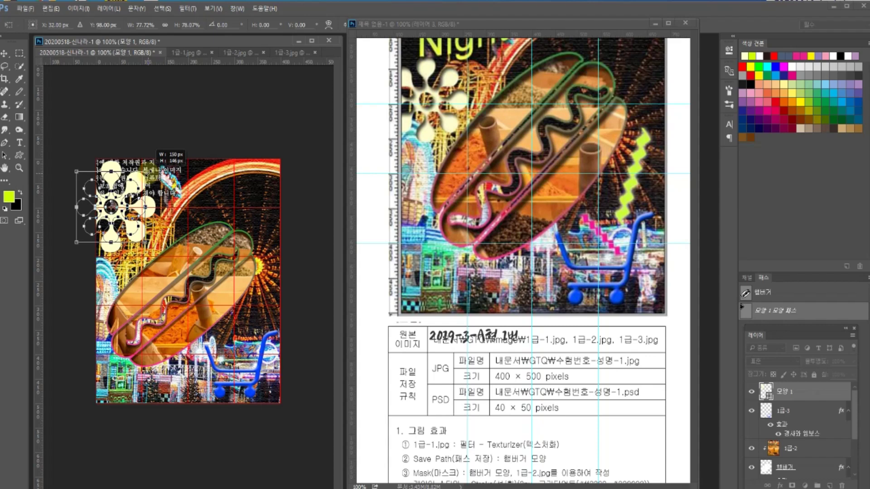
drag(145, 171, 134, 194)
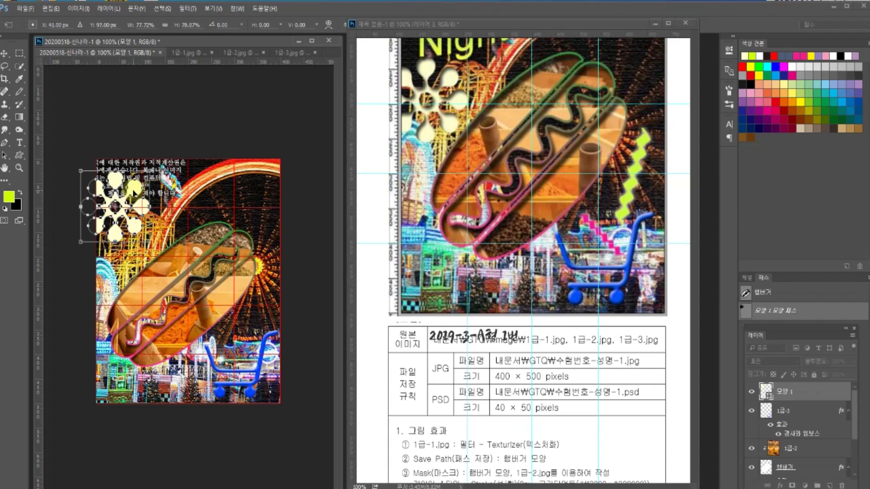
drag(134, 194, 134, 193)
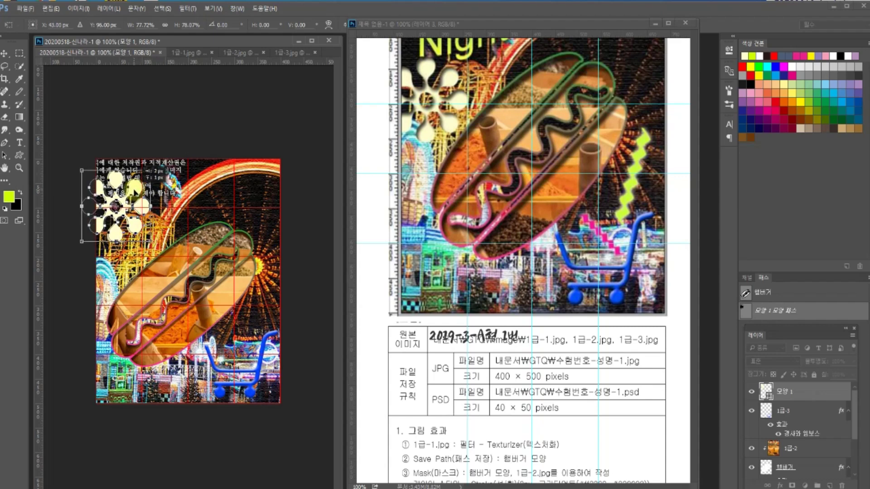
key(Return)
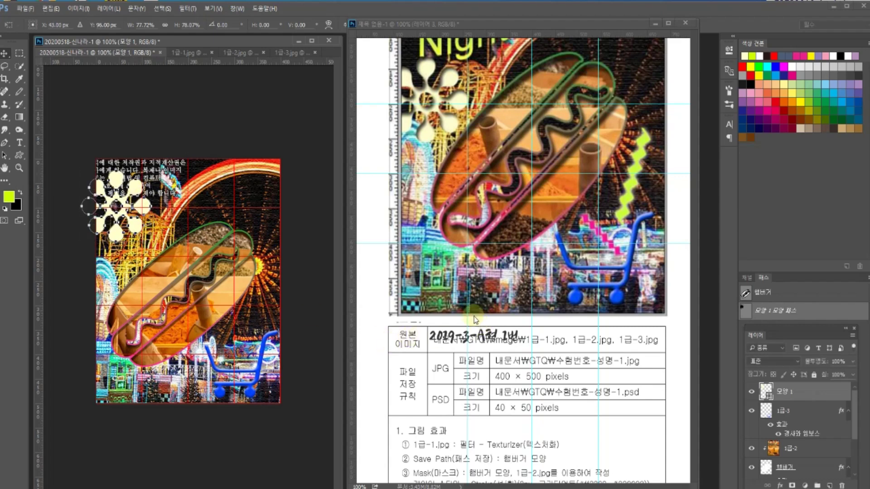
- Scroll through the reference sheet, then return to the composite document
click(477, 320)
scroll(479, 326, down, 5)
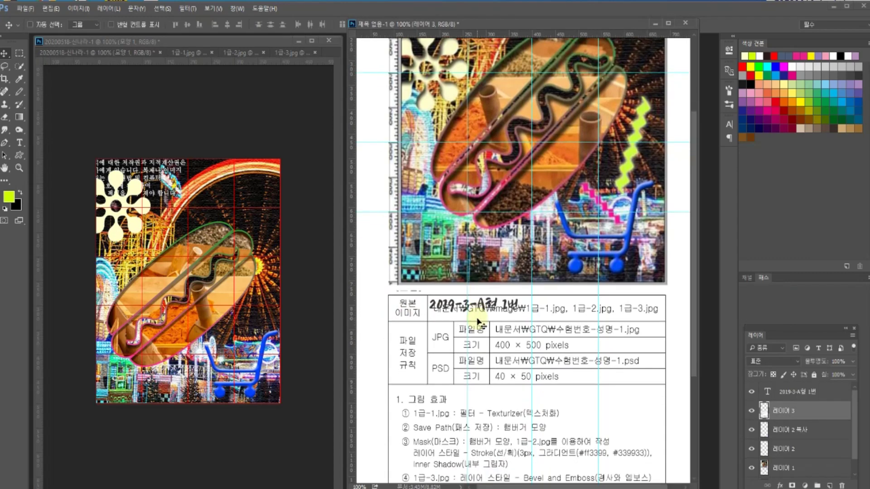
scroll(481, 334, down, 1)
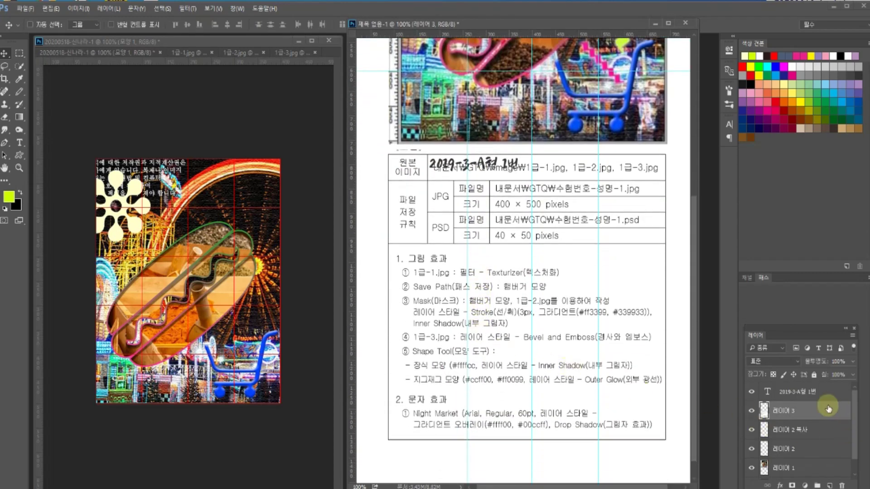
click(167, 214)
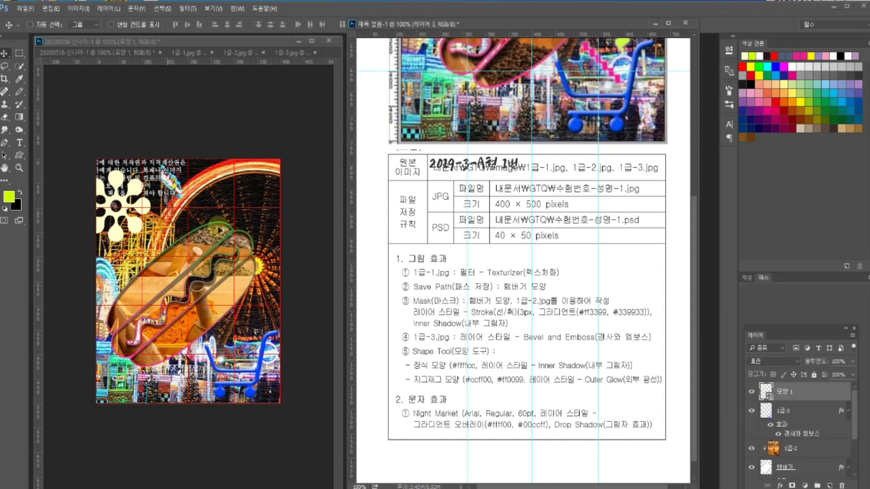
- Give layer 모양 1 an Inner Shadow using the Linear contour preset
double_click(821, 391)
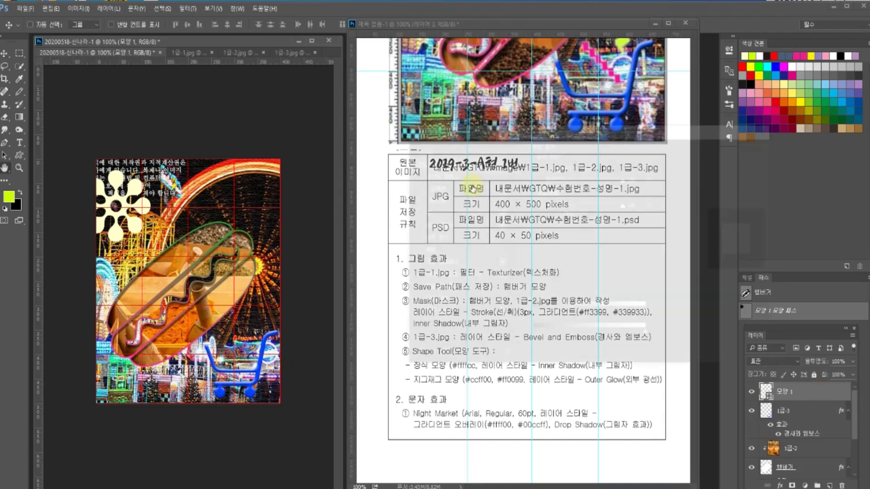
click(433, 226)
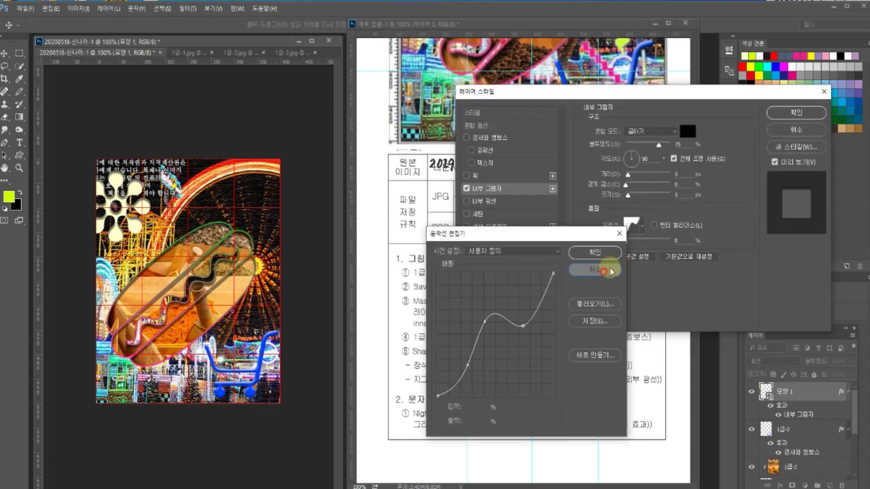
click(604, 274)
click(642, 225)
click(593, 249)
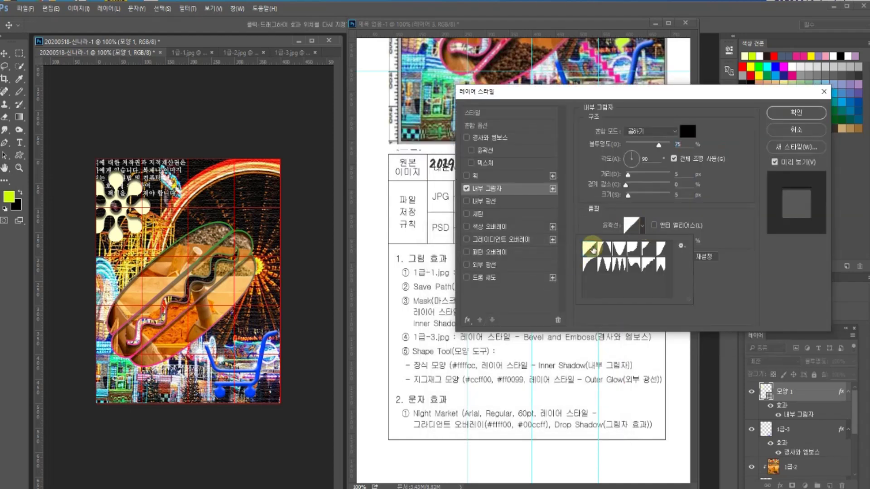
click(642, 227)
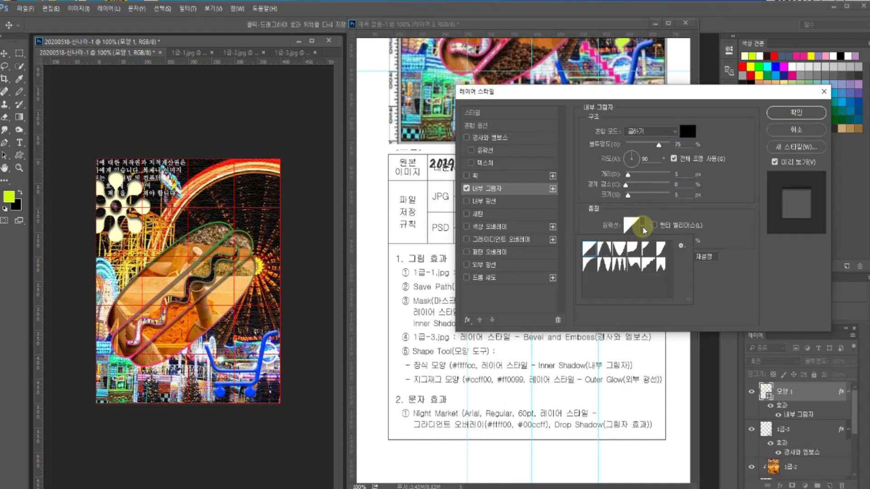
click(587, 250)
click(796, 113)
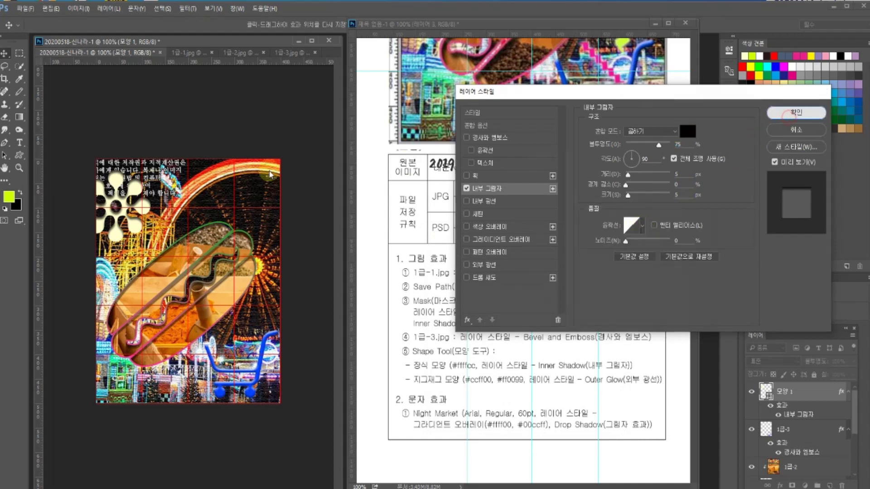
click(796, 112)
click(539, 383)
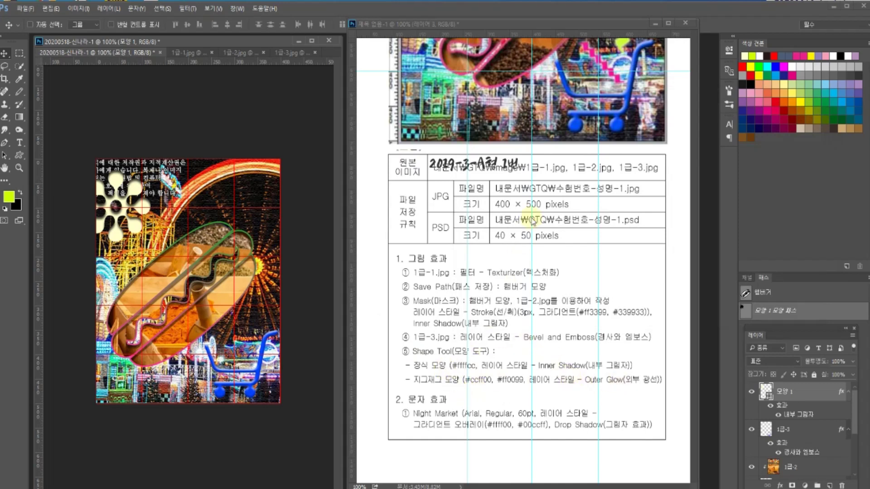
- Pick the zigzag custom shape and draw it on the composite beside the hot dog
click(496, 216)
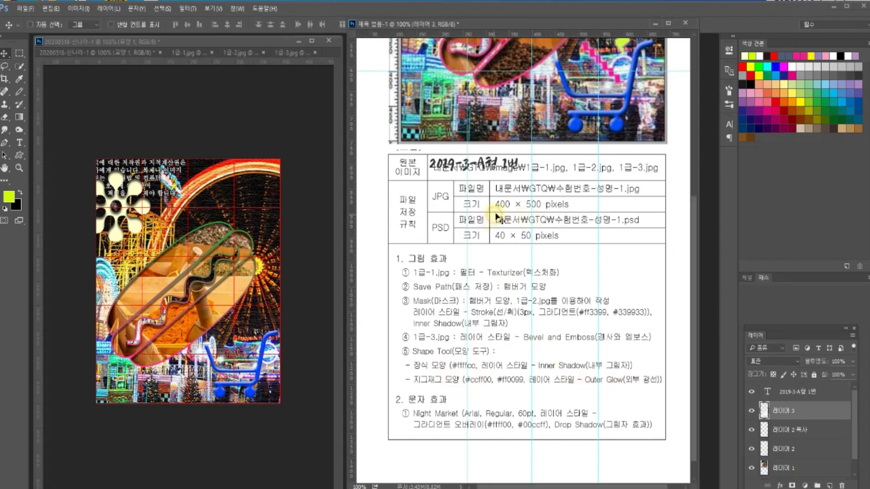
drag(549, 156, 555, 179)
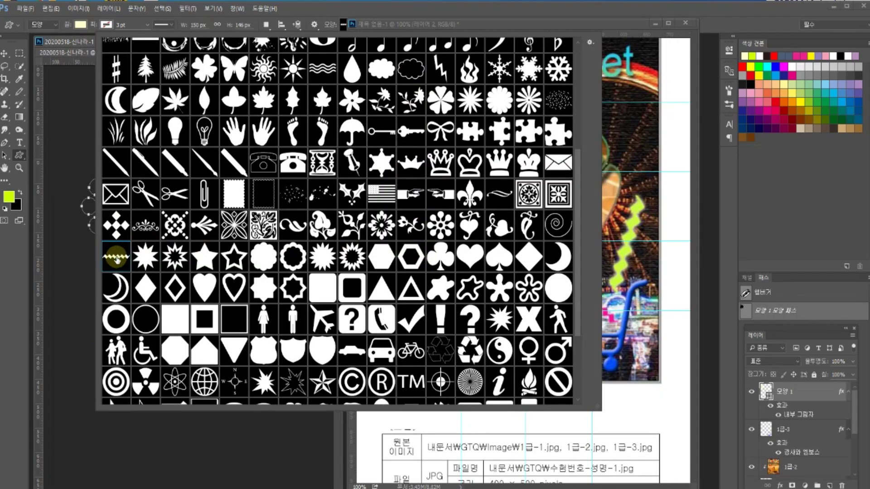
double_click(117, 258)
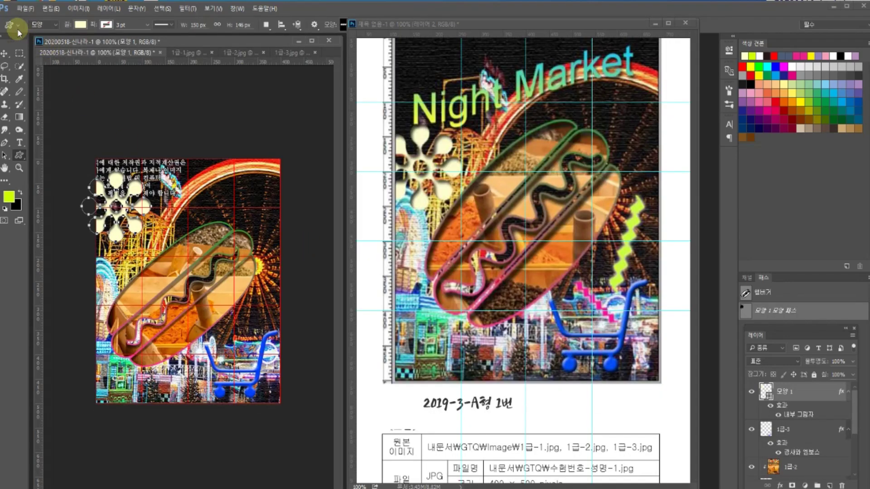
drag(180, 259, 274, 278)
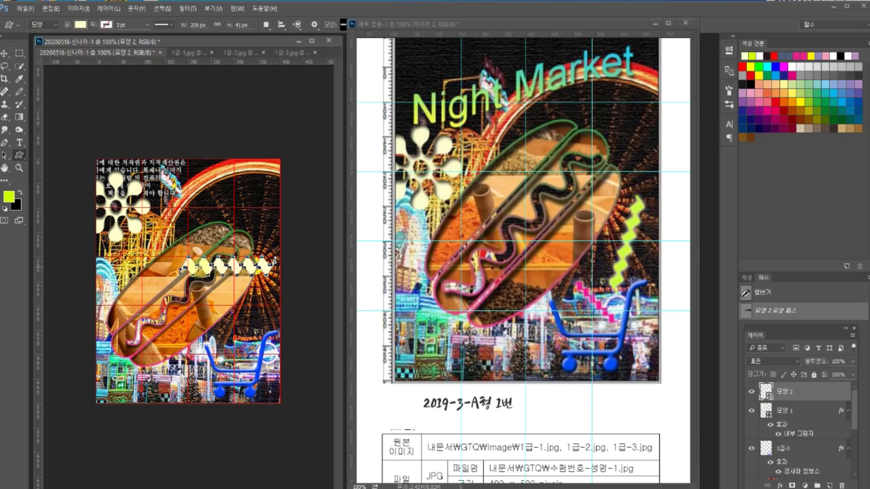
- Rotate the zigzag to about 54°, move it below-right of the hot dog, and stretch its top end
key(ctrl+t)
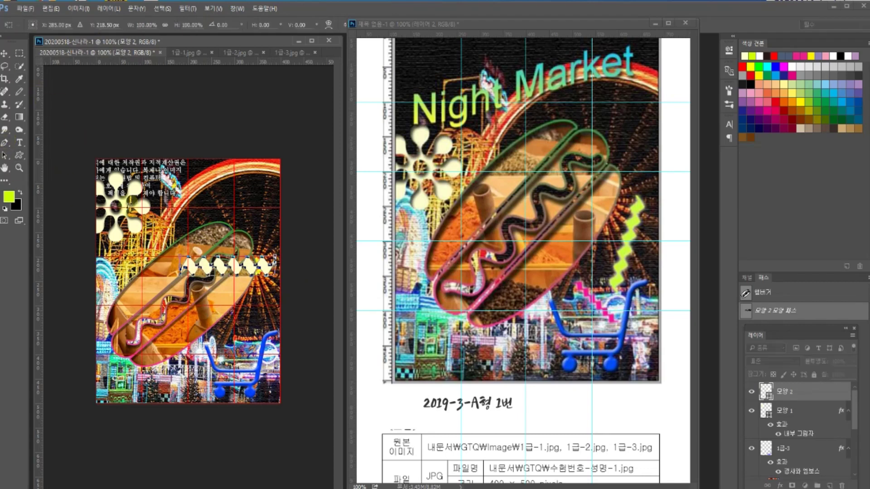
drag(160, 240, 149, 274)
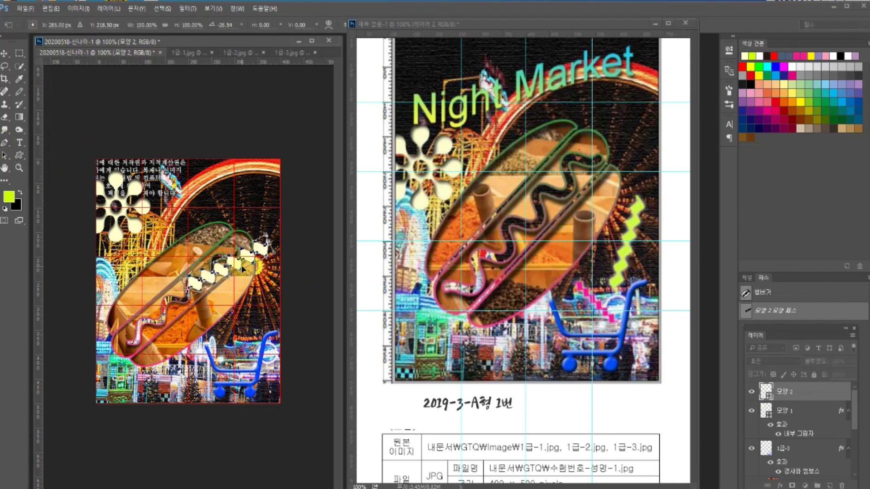
drag(238, 265, 257, 327)
drag(282, 279, 286, 242)
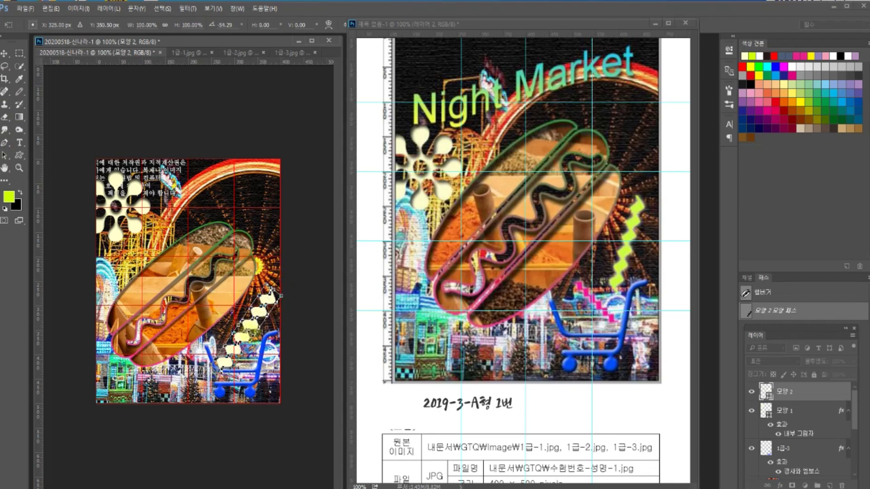
drag(280, 295, 286, 278)
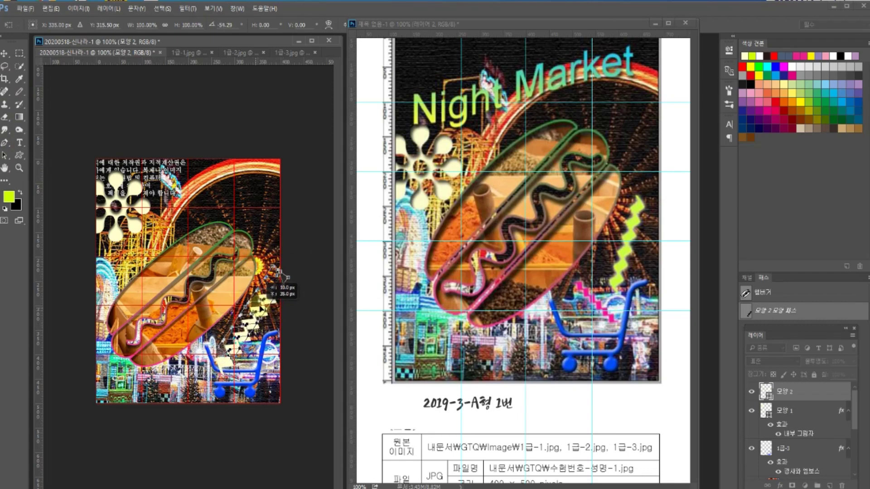
key(Return)
click(430, 24)
scroll(558, 402, down, 5)
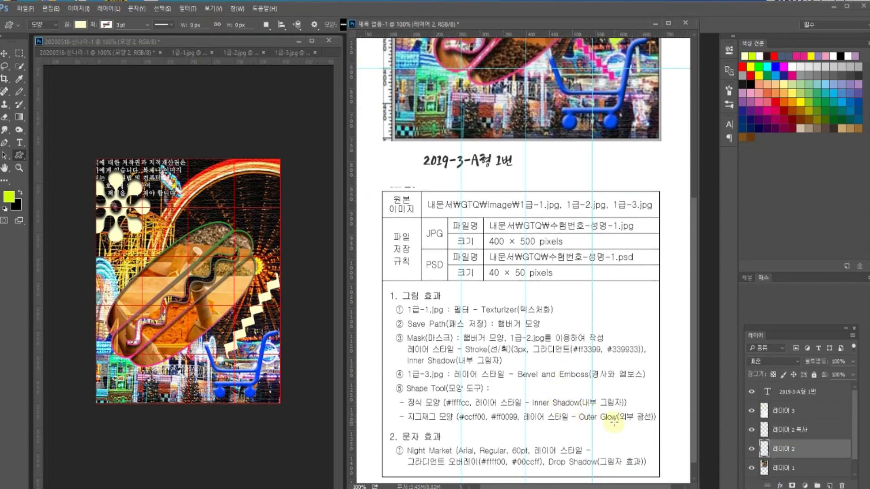
- Add an Outer Glow layer style to the zigzag layer 모양 2
click(4, 53)
click(208, 257)
double_click(797, 400)
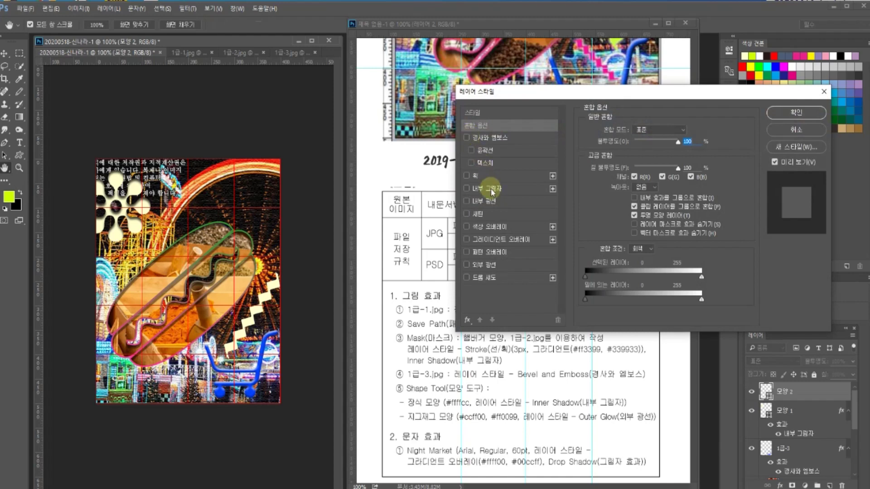
click(485, 265)
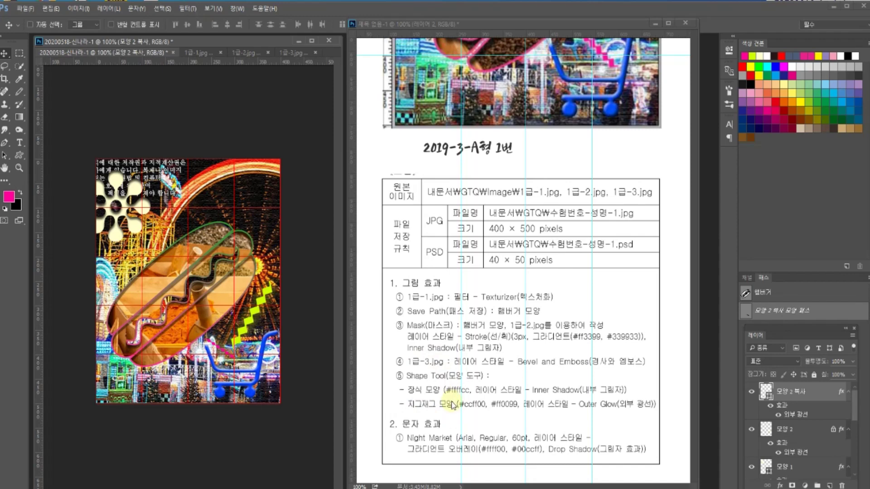
- Set the Type tool to Arial Regular at 60 px
click(813, 392)
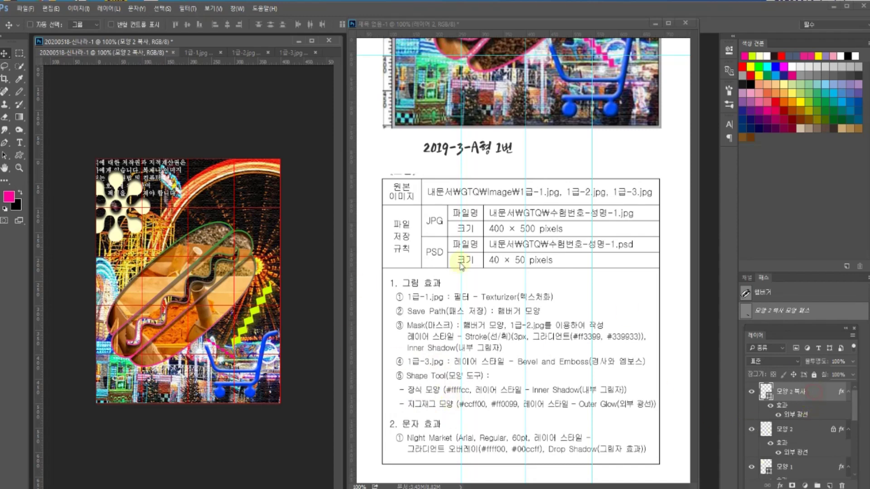
click(20, 144)
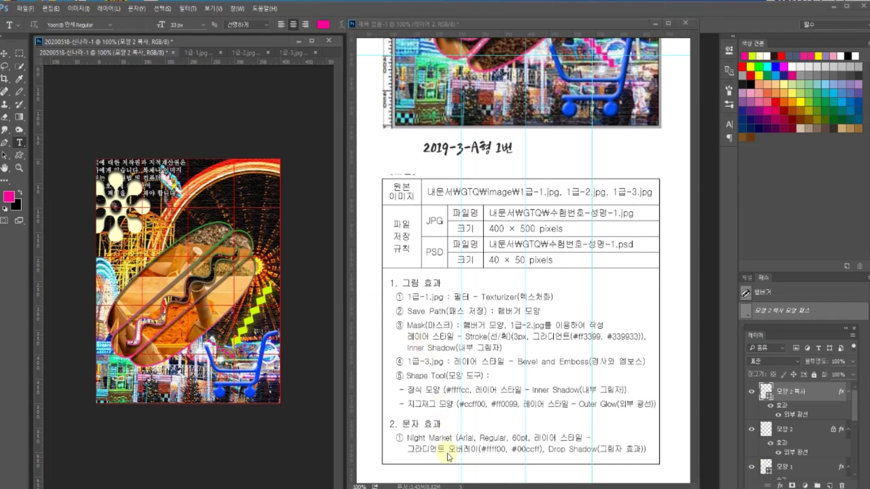
click(90, 25)
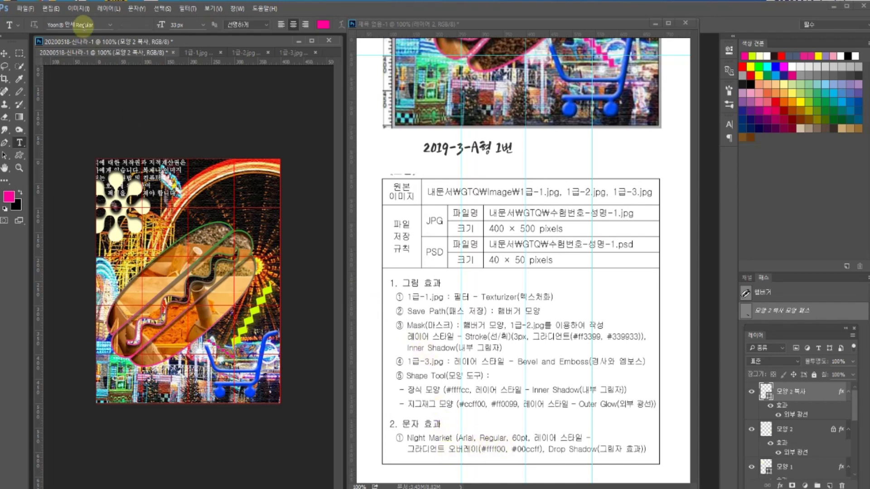
click(109, 25)
scroll(132, 230, down, 6)
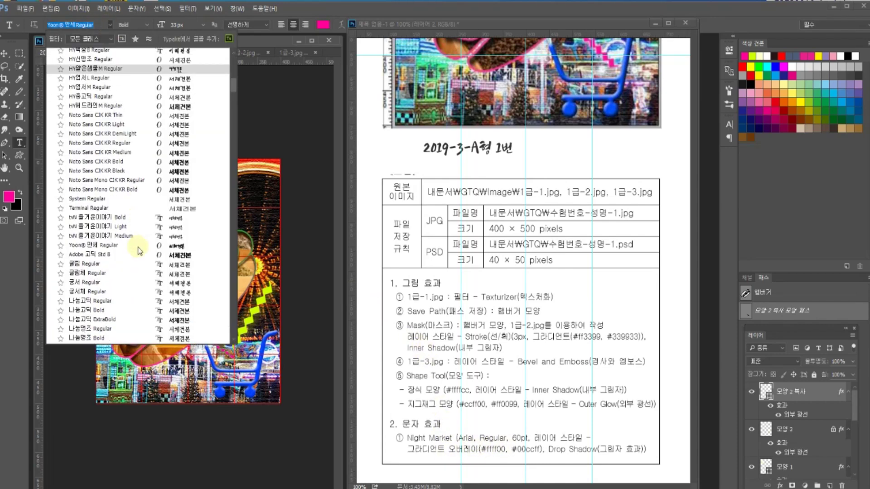
drag(234, 98, 237, 116)
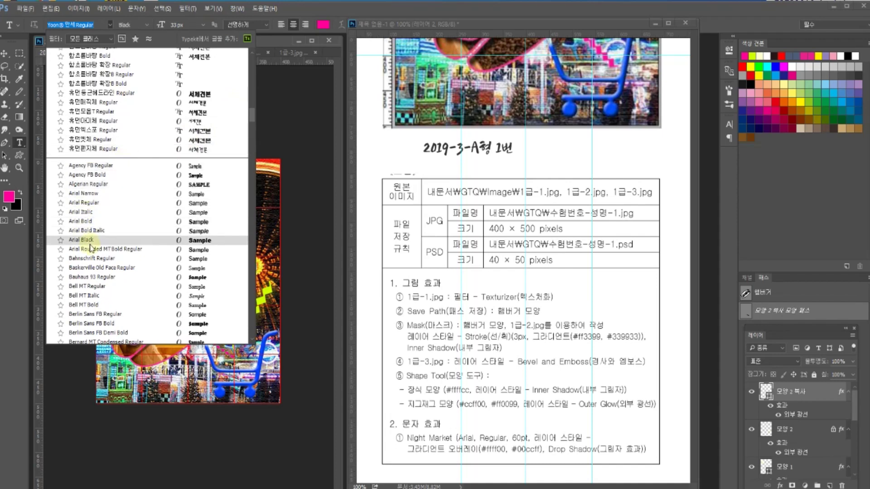
scroll(92, 213, down, 1)
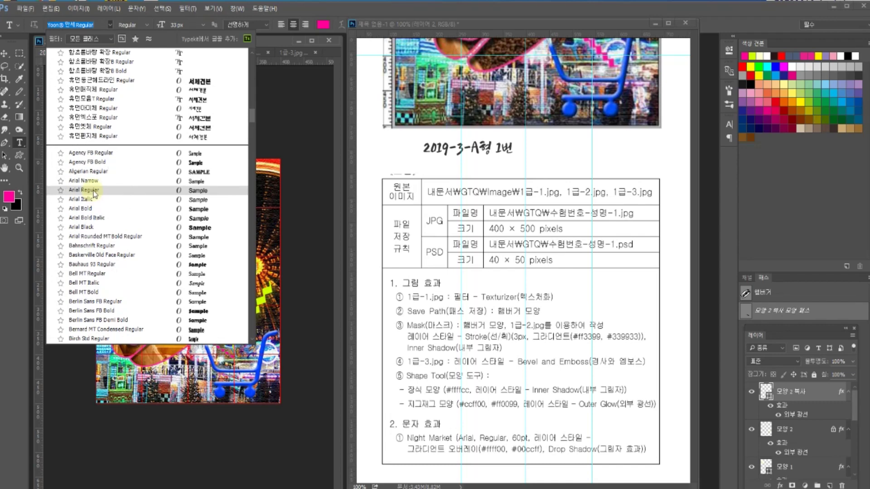
click(93, 191)
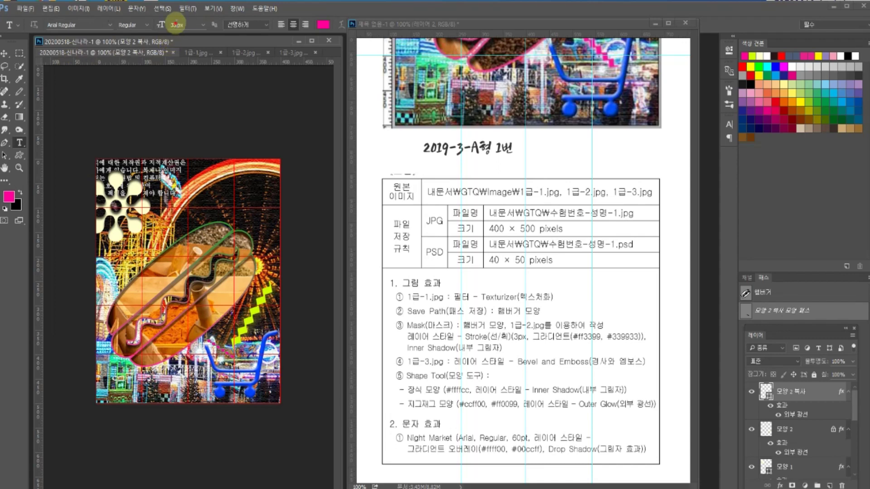
text(60)
key(Return)
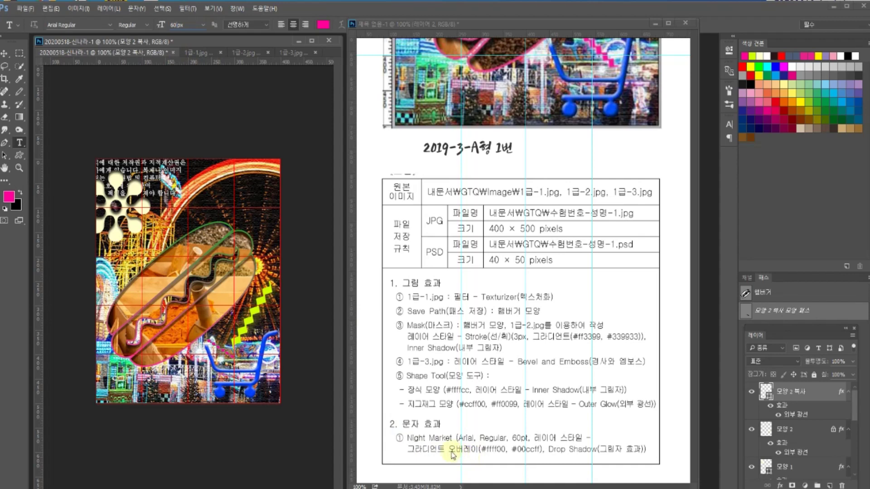
- Type the title 'Night Market' on the upper part of the composite and commit it
click(144, 228)
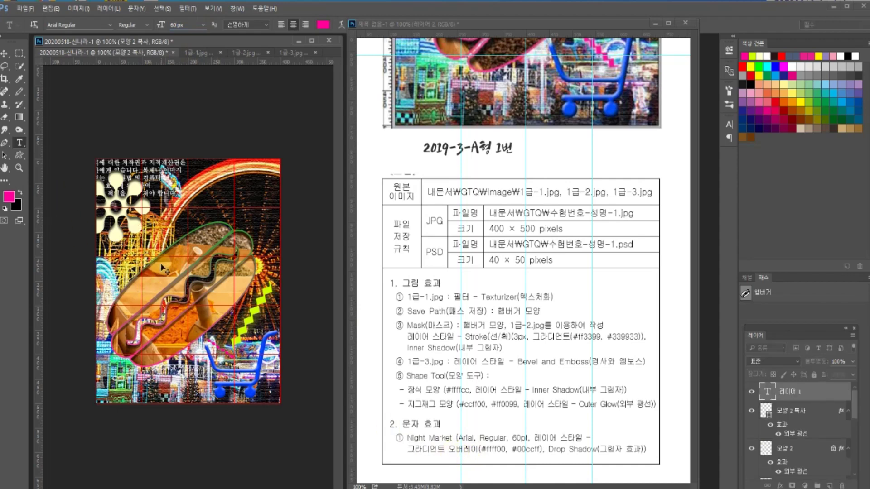
text(n)
text(N)
text(ight Market)
key(ctrl+Return)
click(747, 373)
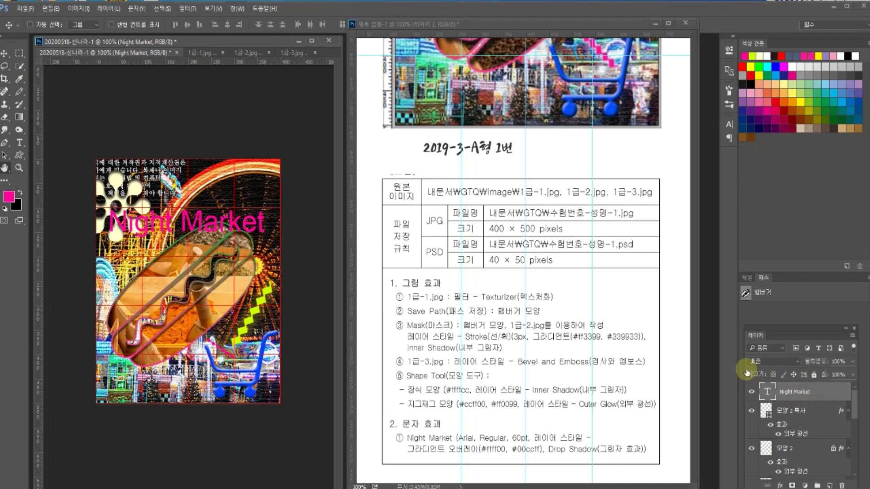
- Add a Gradient Overlay to the title running from yellow #ffff00 to cyan #00ccff
double_click(747, 372)
click(493, 239)
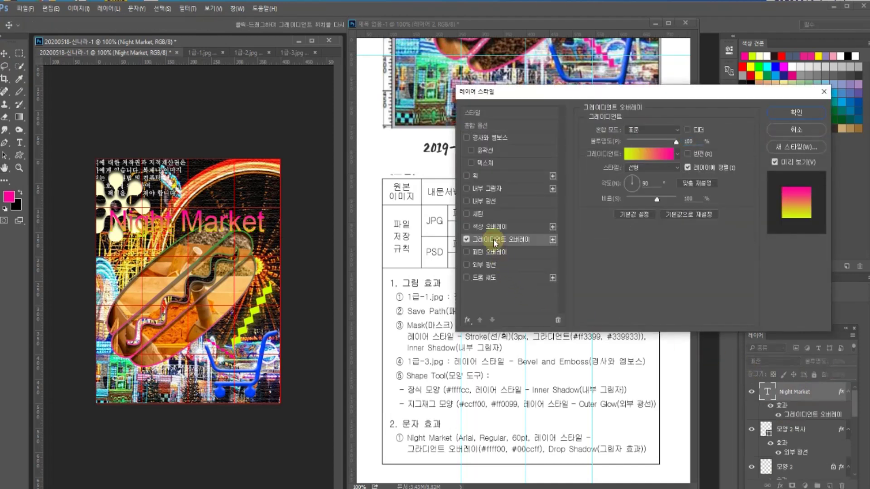
click(647, 156)
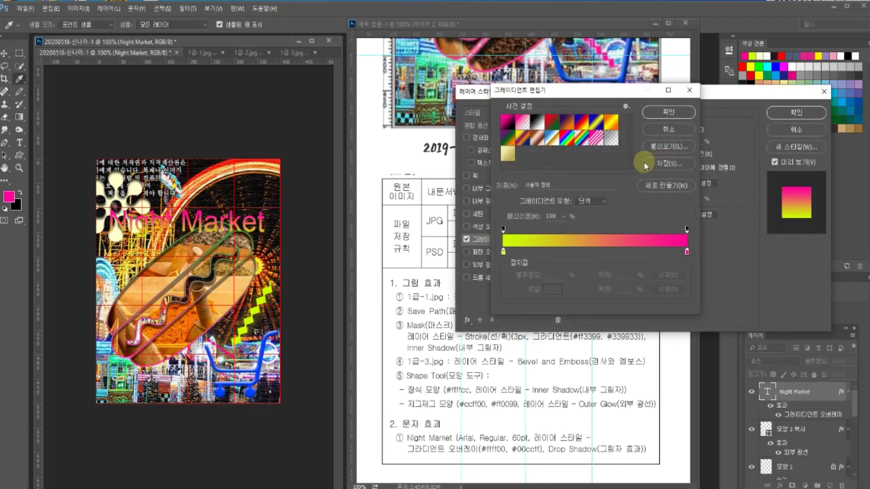
click(504, 254)
click(545, 285)
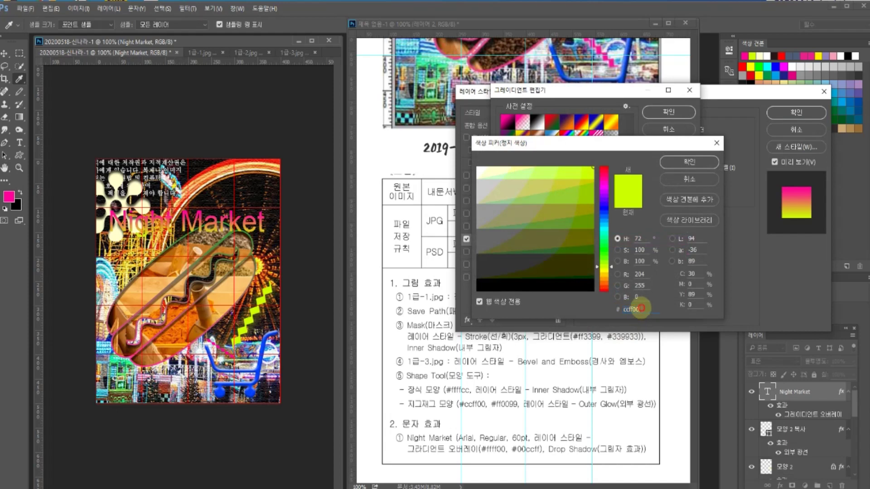
text(ffff00)
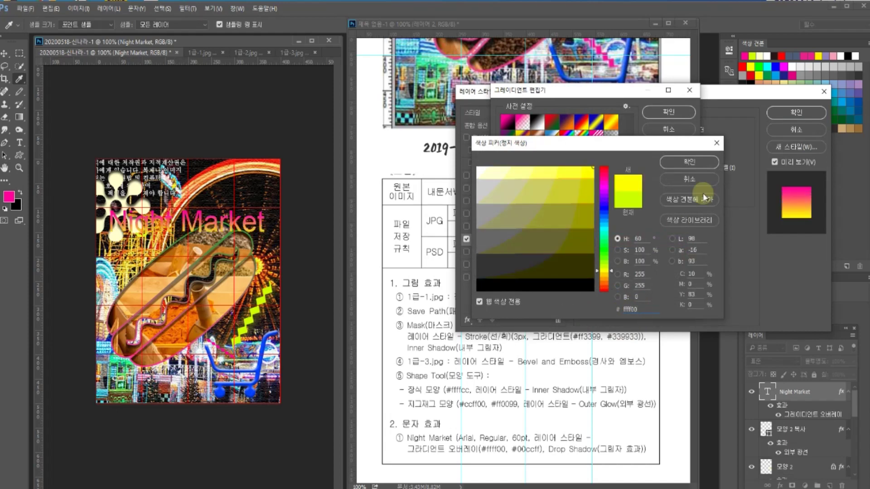
click(685, 162)
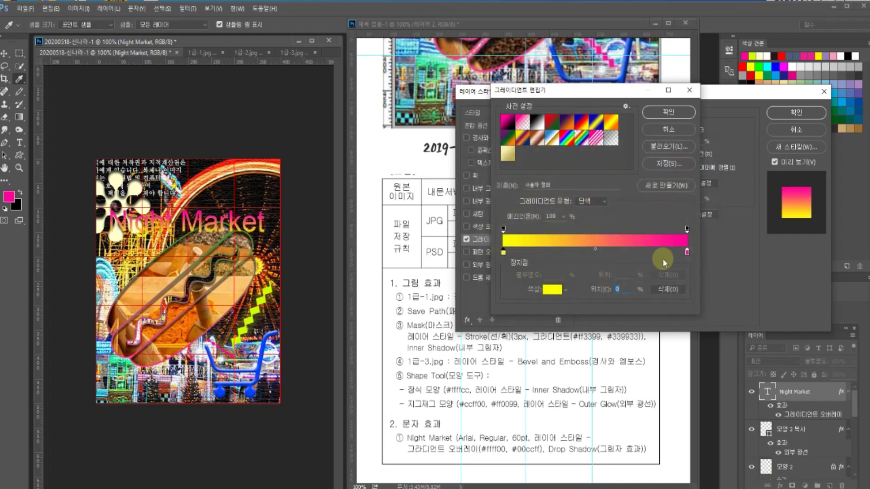
double_click(686, 252)
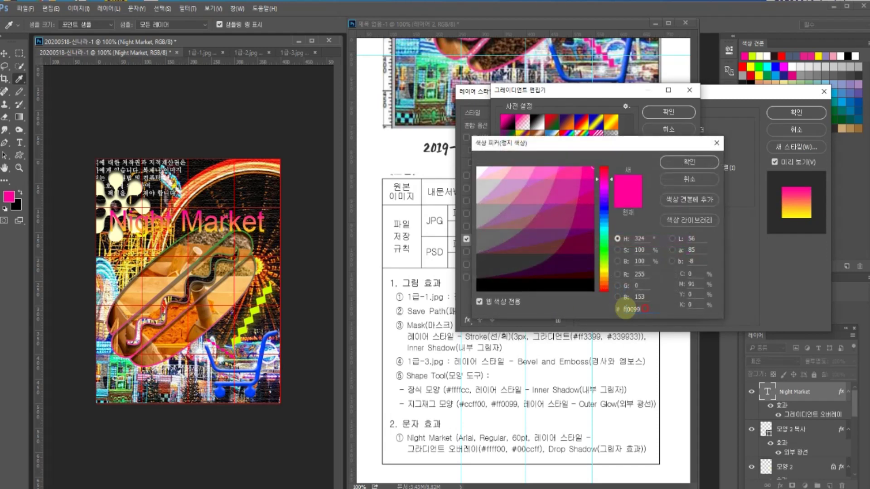
text(00ccff)
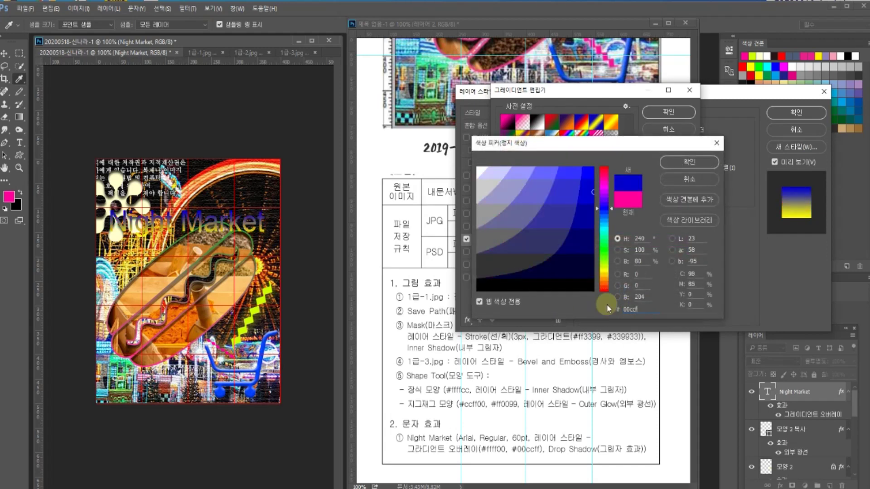
click(687, 163)
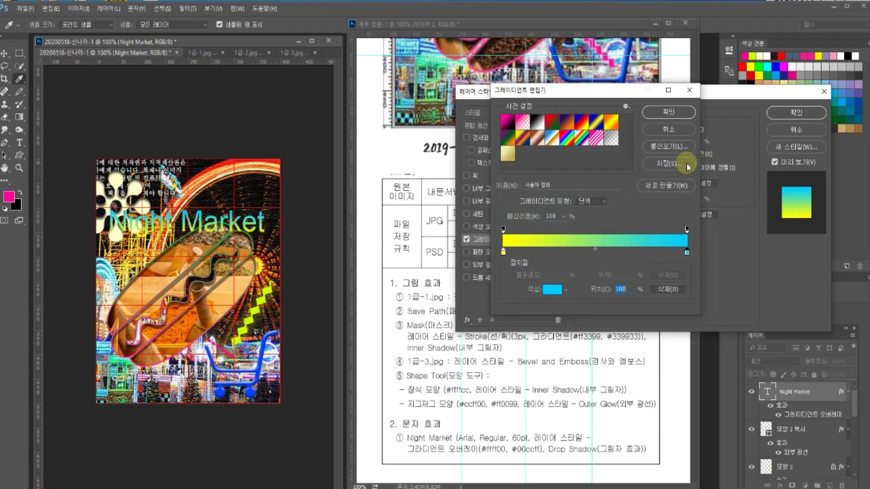
click(681, 112)
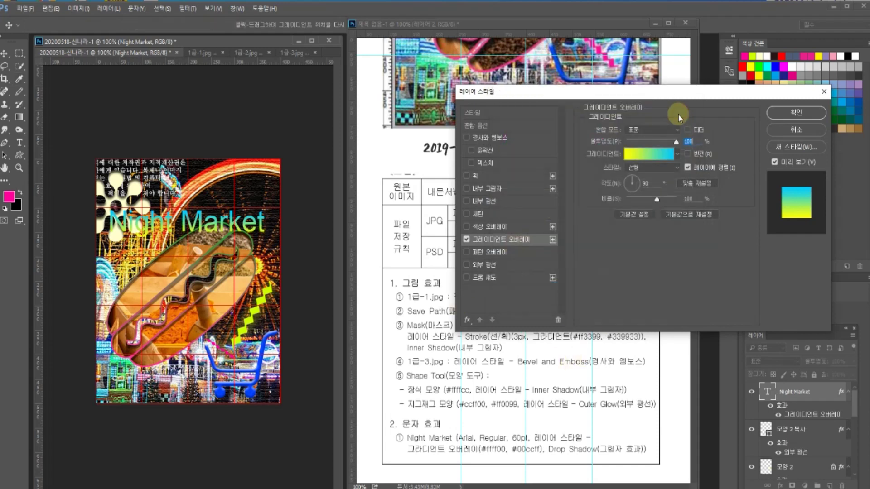
- Leave Inner Shadow off, add a Drop Shadow, and apply the title's layer effects
click(485, 191)
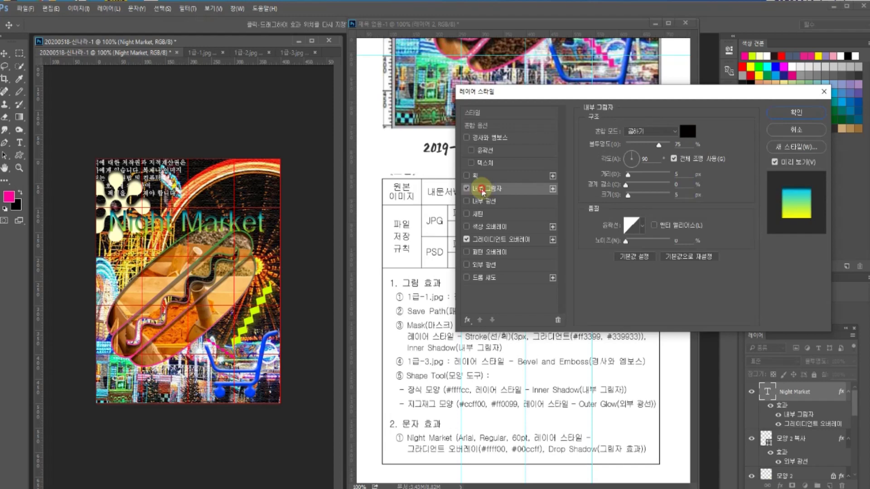
click(467, 188)
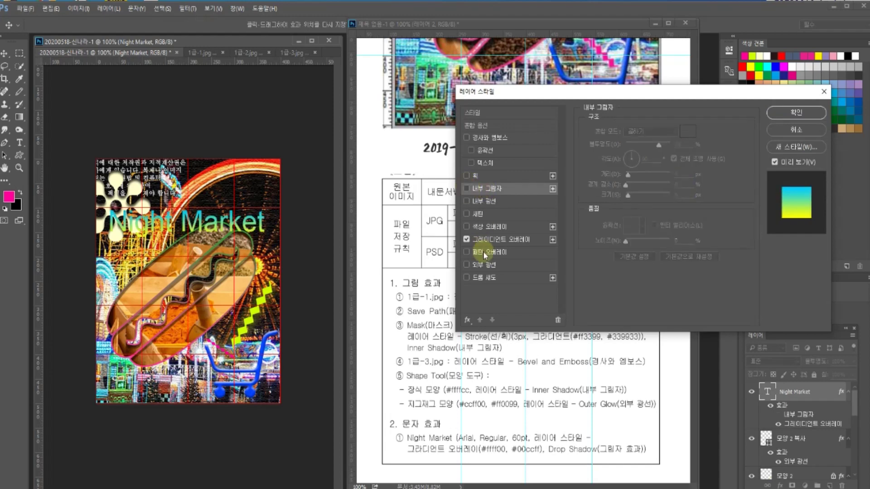
click(467, 277)
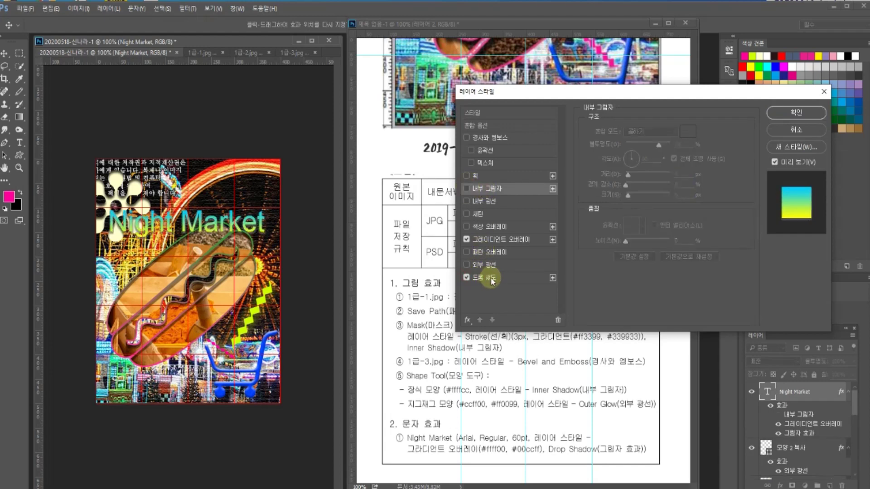
click(790, 113)
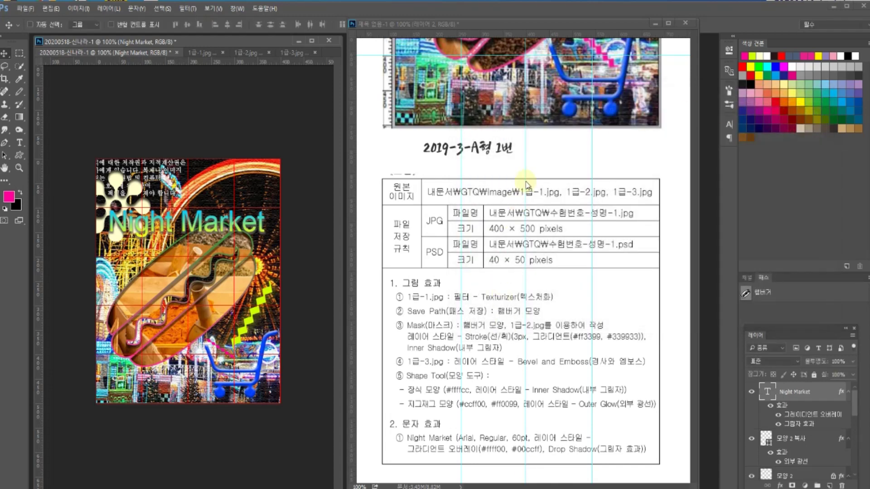
- View the reference poster's warped title, then return to the composite with the Type tool
click(507, 133)
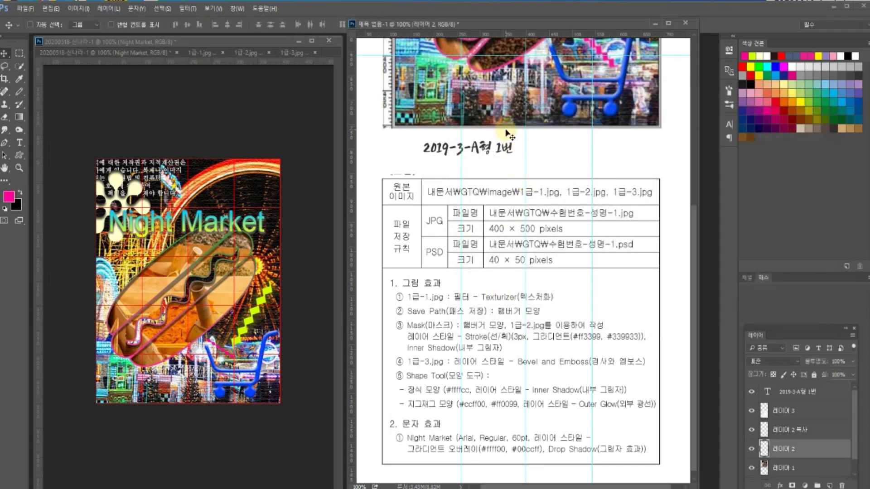
scroll(507, 133, up, 5)
scroll(508, 141, up, 3)
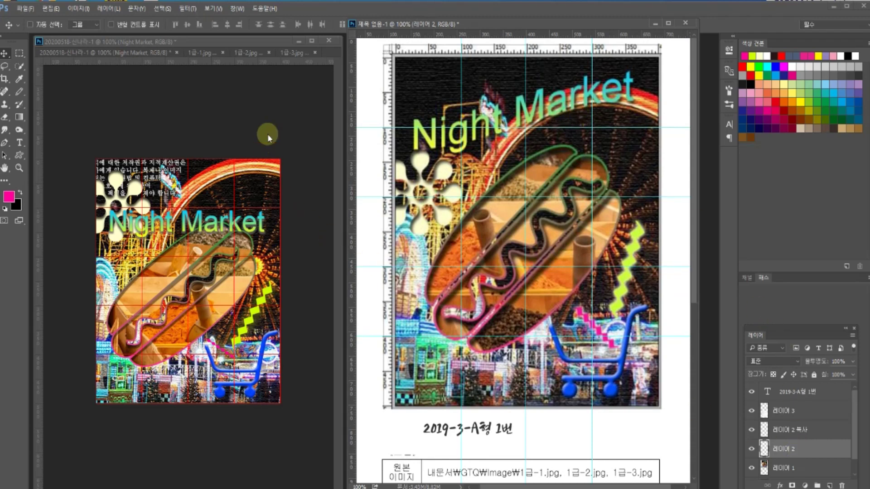
click(204, 235)
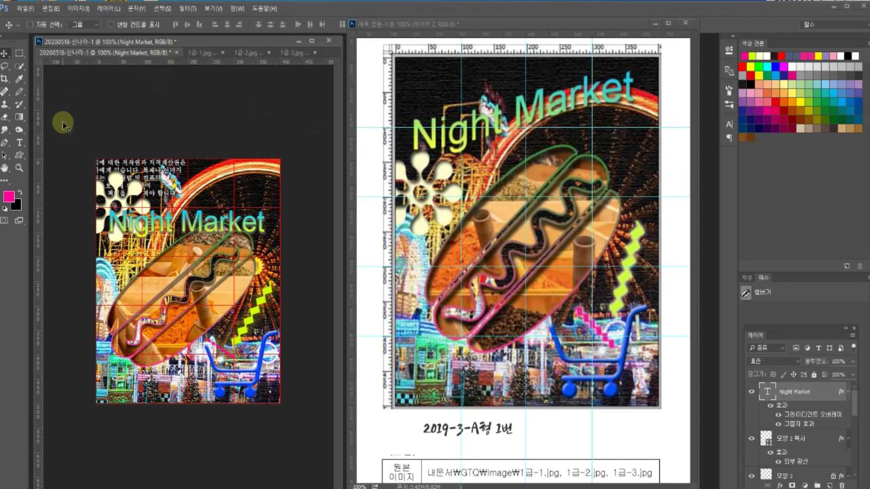
click(19, 142)
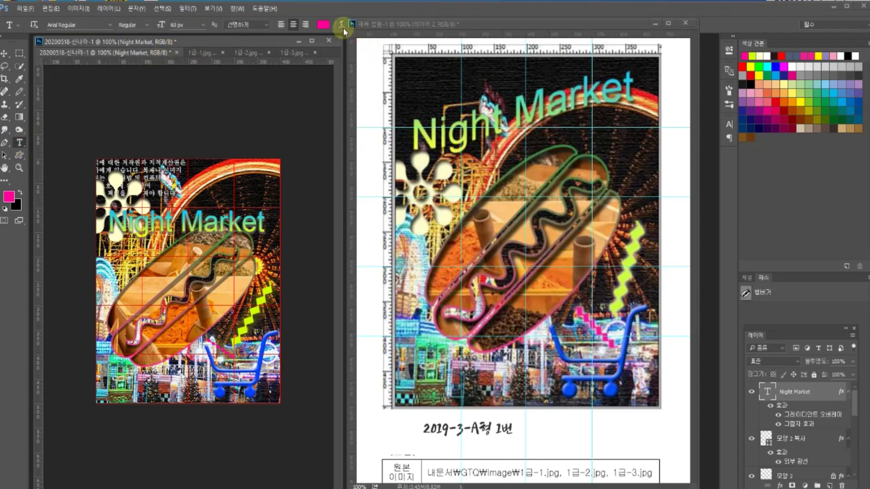
- Warp the Night Market title with the 상승 (Rise) style at +38 bend and move it up about 72 px
click(341, 25)
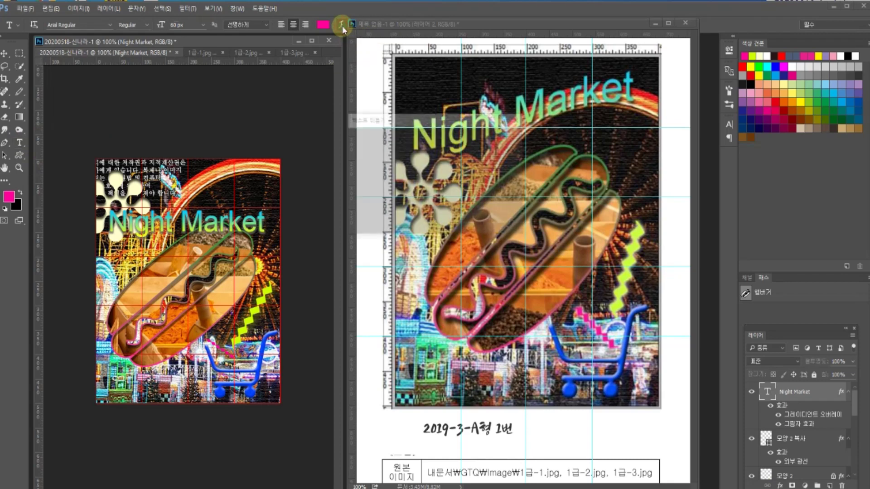
click(441, 139)
click(438, 139)
drag(444, 121, 506, 192)
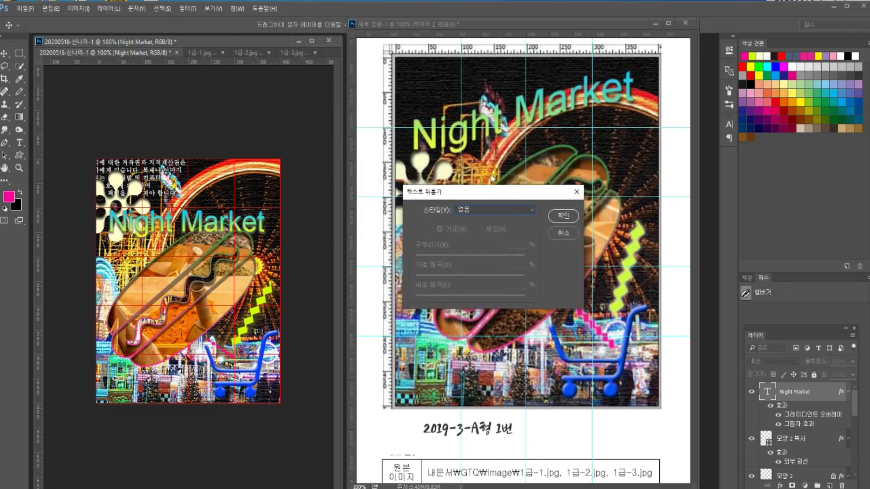
click(493, 211)
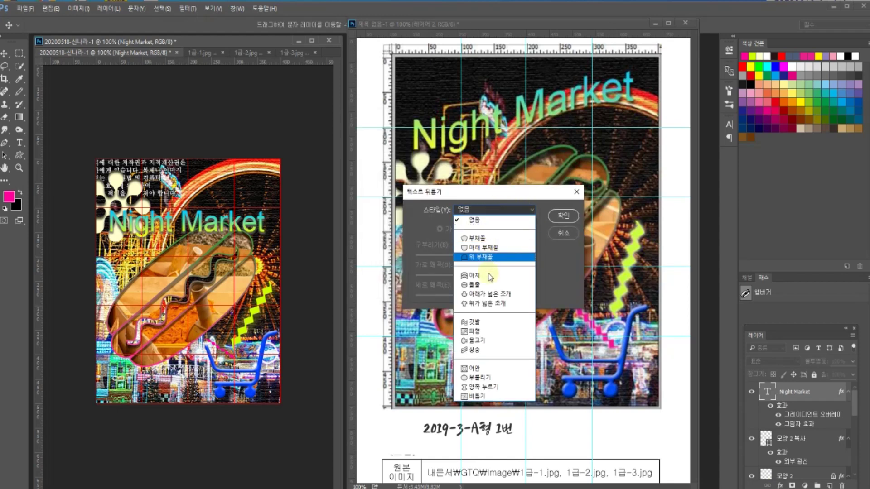
click(475, 350)
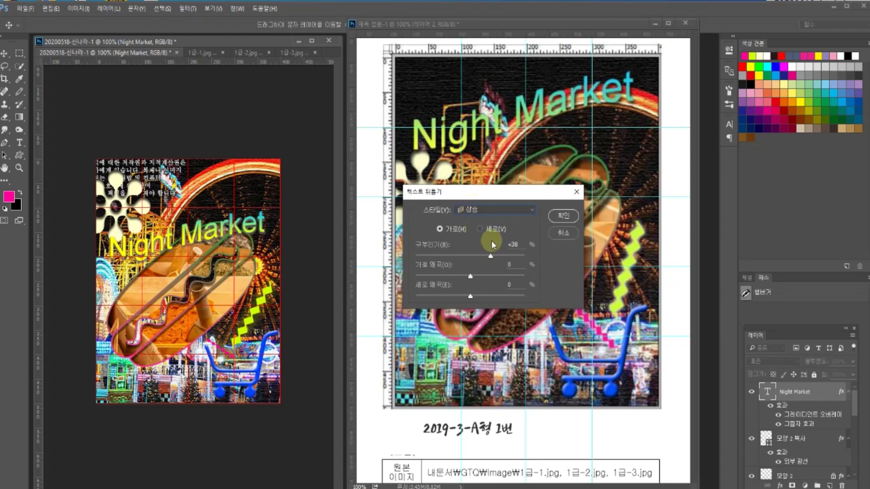
click(551, 216)
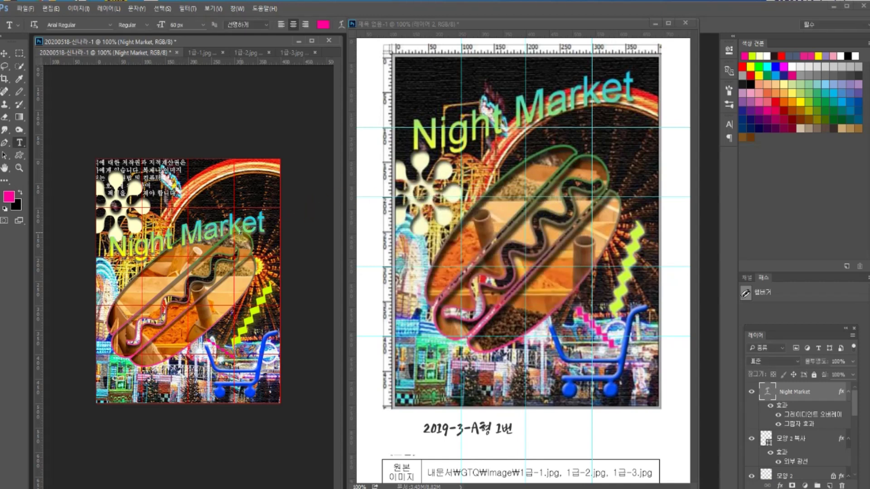
click(4, 54)
drag(209, 231, 204, 200)
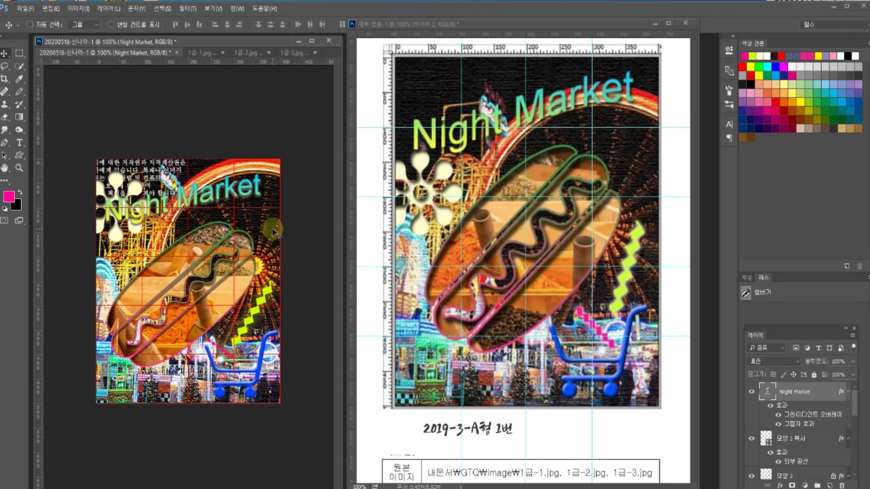
- Scroll through the reference sheet, then return to the composite document
click(186, 168)
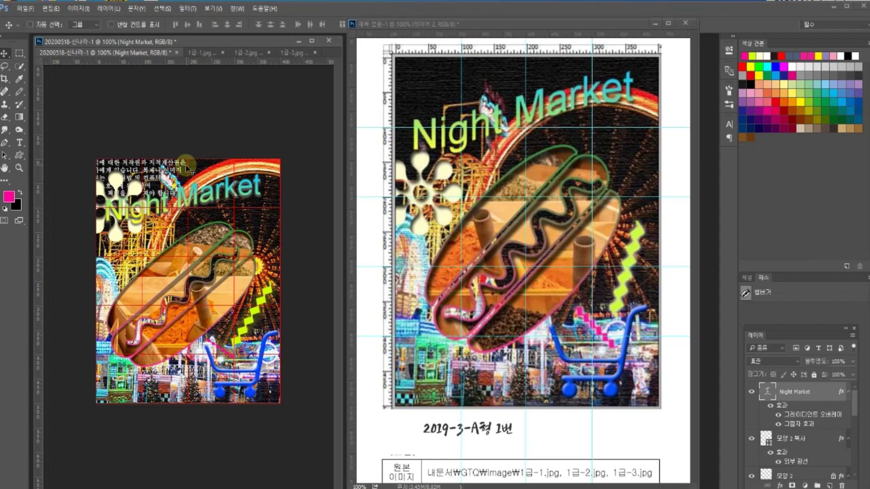
click(440, 246)
scroll(442, 252, down, 5)
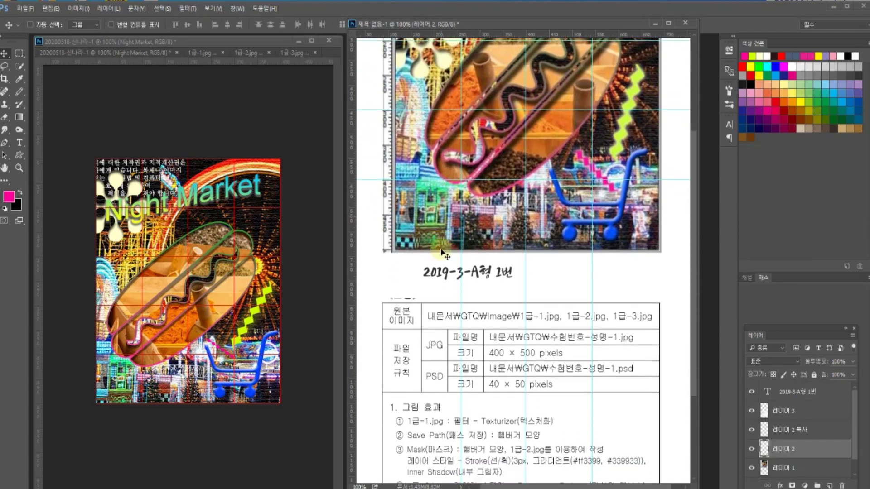
scroll(444, 259, down, 1)
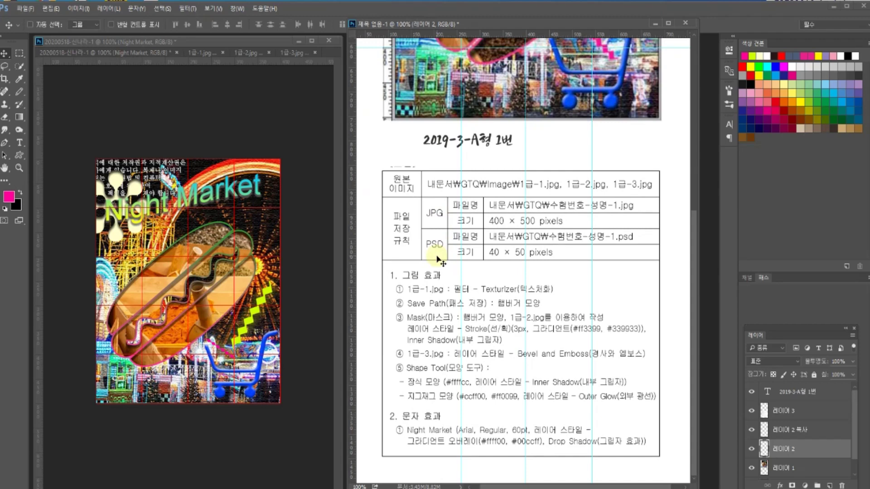
click(167, 105)
- Start Save As and browse to the Desktop as the save location
click(25, 8)
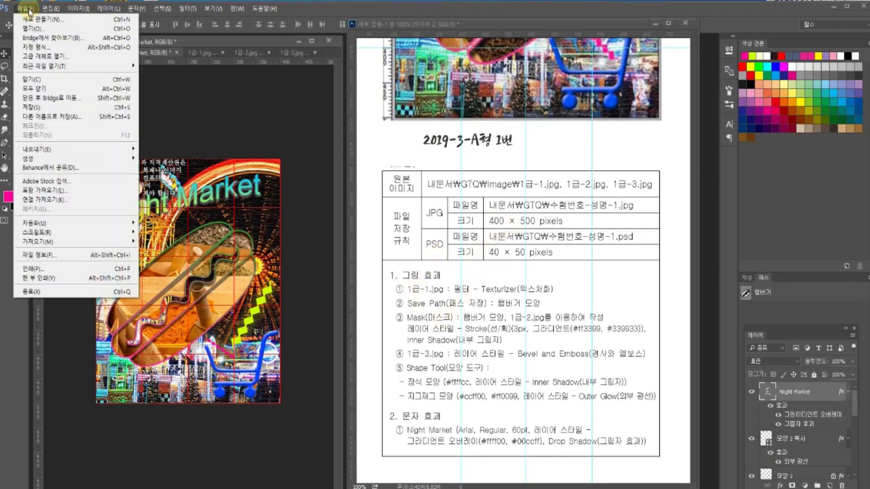
click(66, 117)
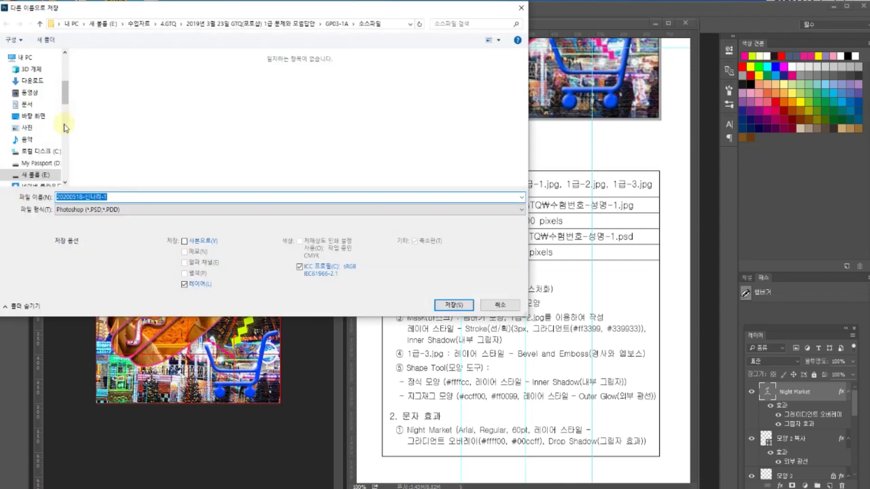
scroll(61, 101, up, 5)
click(28, 99)
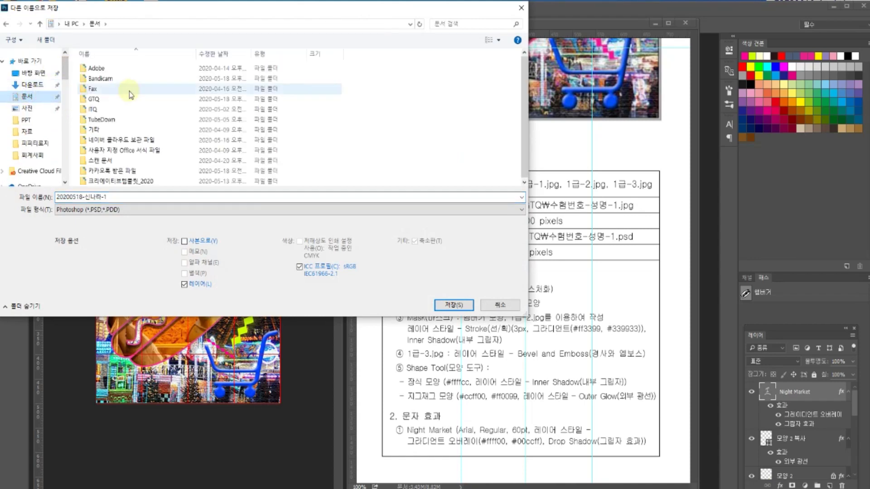
double_click(124, 101)
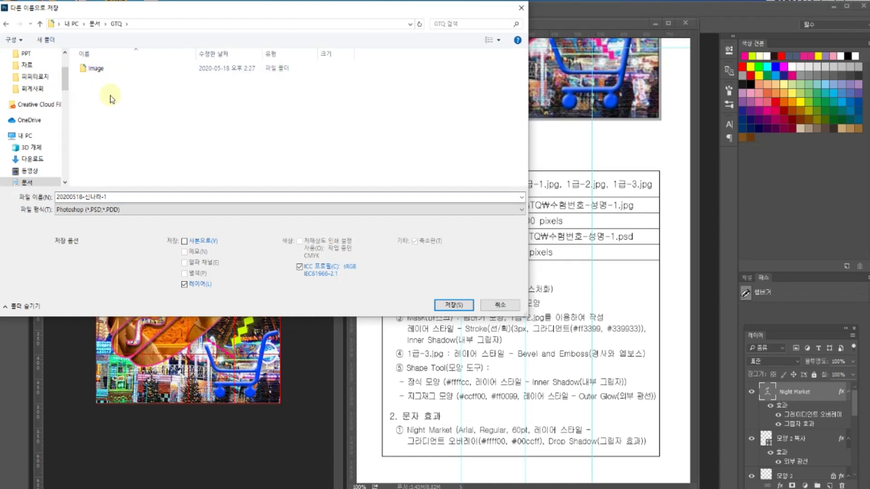
scroll(39, 83, up, 3)
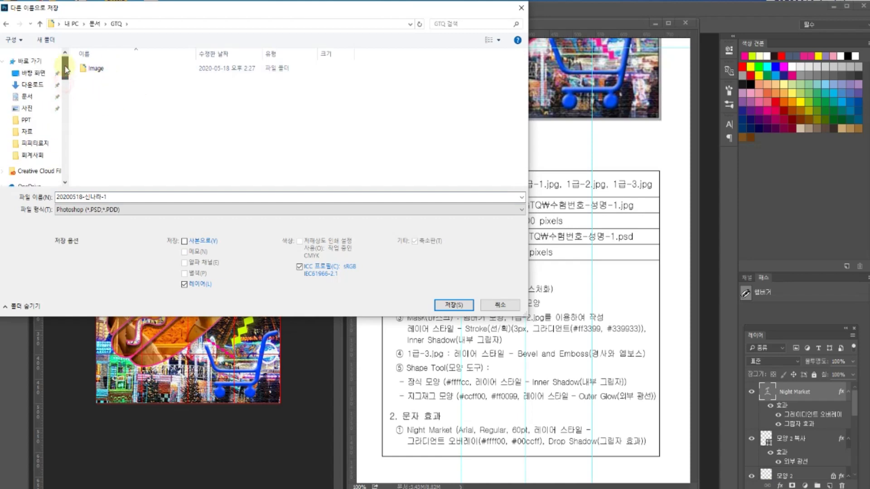
click(39, 75)
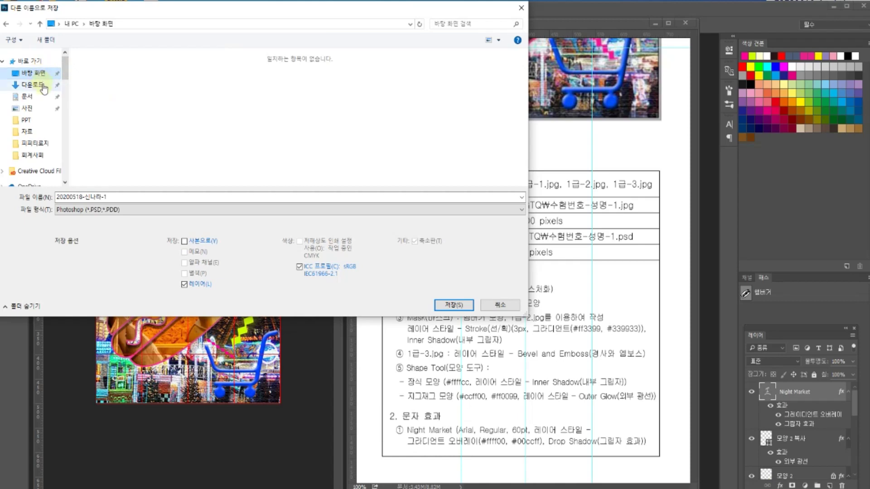
- Create a new Desktop folder 작업폴더 and save the composite into it as a JPEG
click(45, 41)
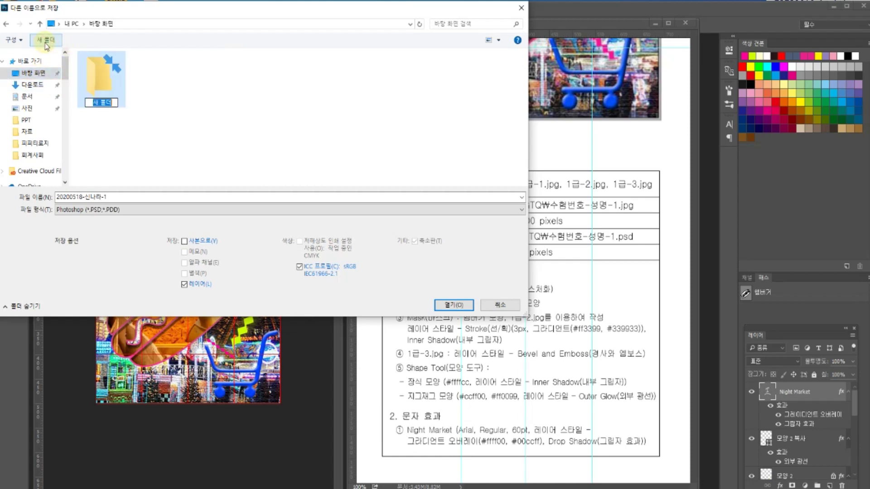
key(BackSpace)
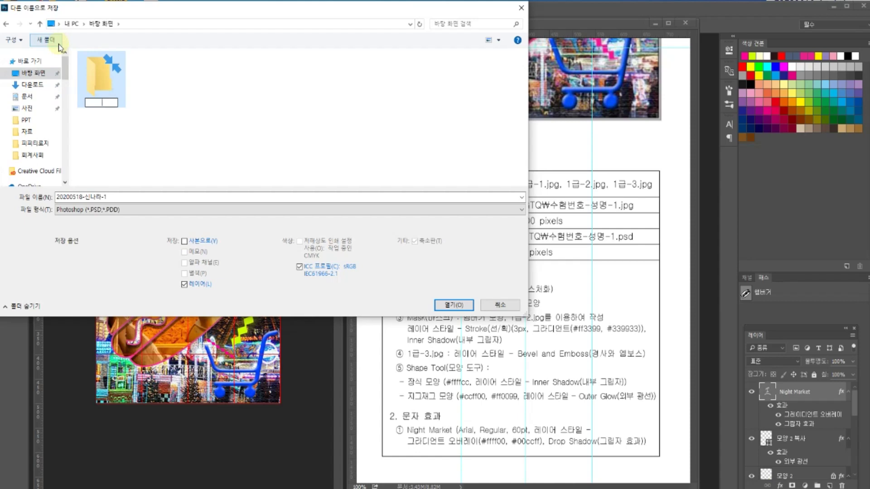
text(작업물)
text(더)
key(Return)
click(97, 75)
double_click(96, 75)
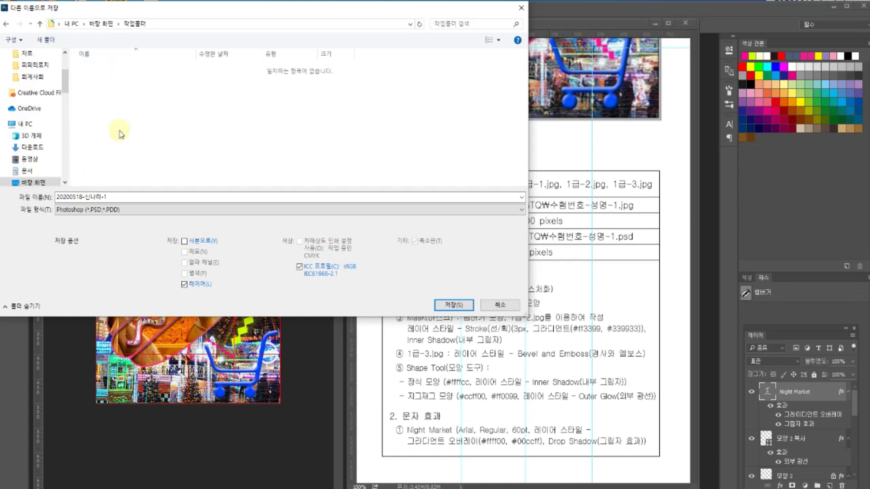
click(104, 210)
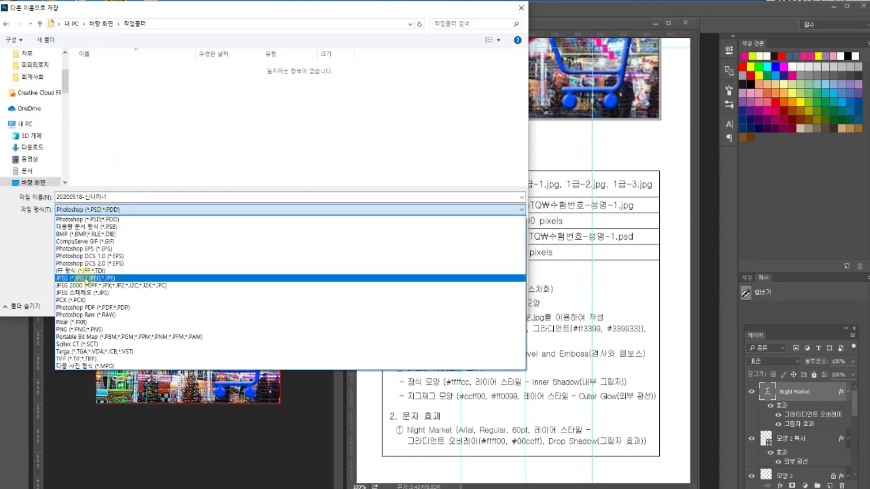
click(83, 278)
click(453, 305)
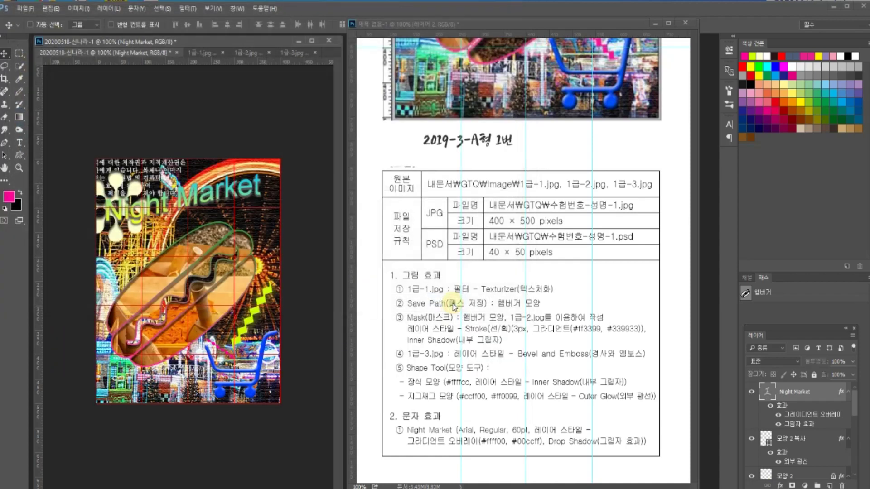
- Accept the JPEG quality options, then check the reference sheet's save rules: JPG 400×500, PSD 40×50
click(484, 129)
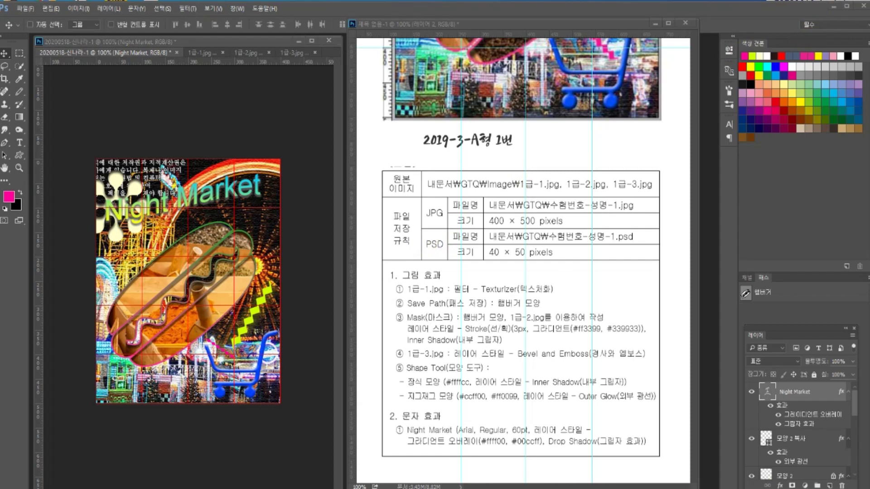
mouse_move(860, 2)
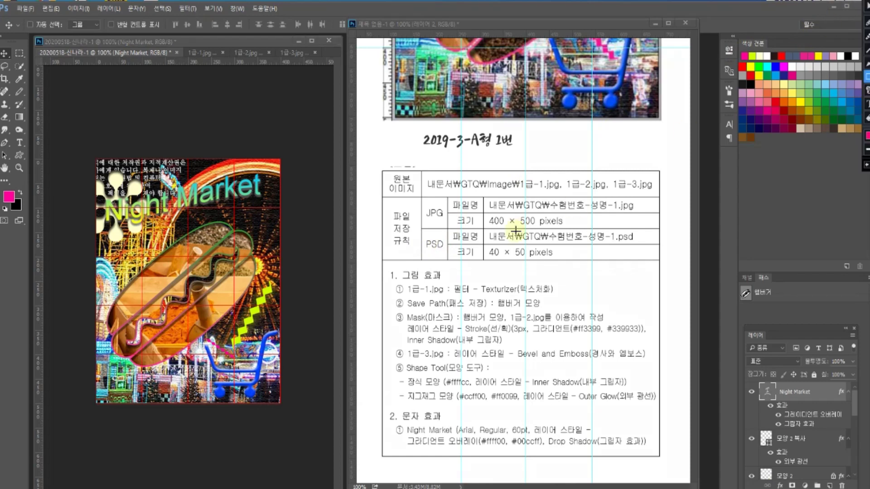
drag(421, 197, 661, 229)
mouse_move(422, 230)
mouse_down()
mouse_move(517, 259)
mouse_move(660, 262)
mouse_up()
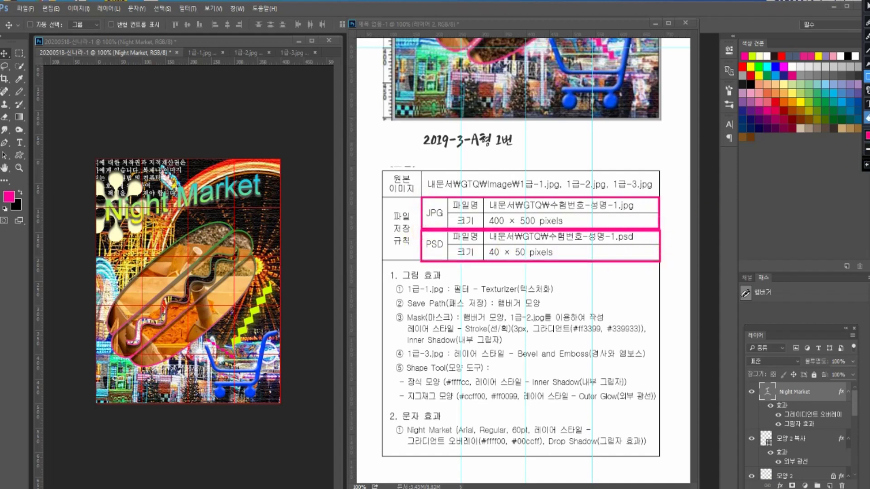
click(866, 90)
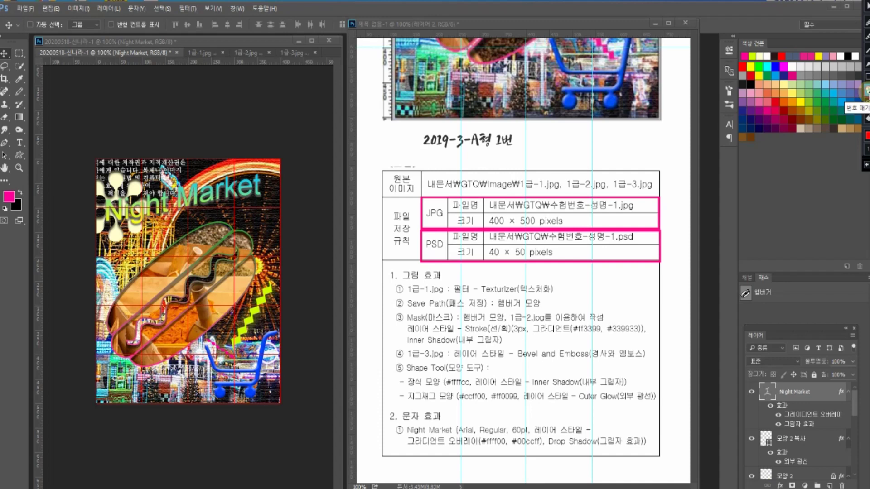
click(675, 224)
click(678, 258)
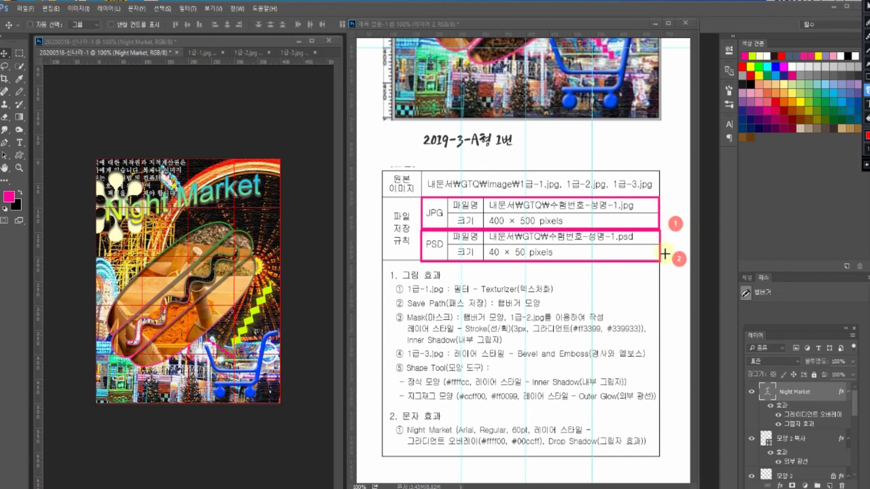
key(Escape)
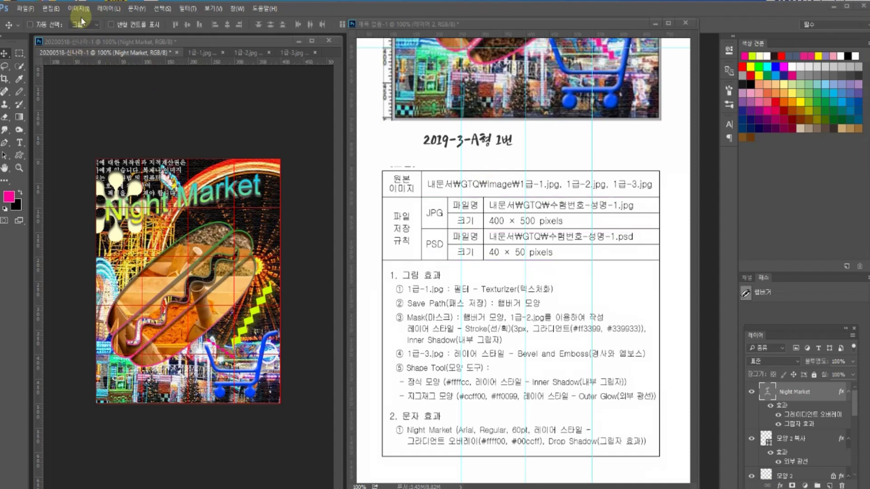
- Resize the composite proportionally to 40×50 pixels in Image Size
click(84, 11)
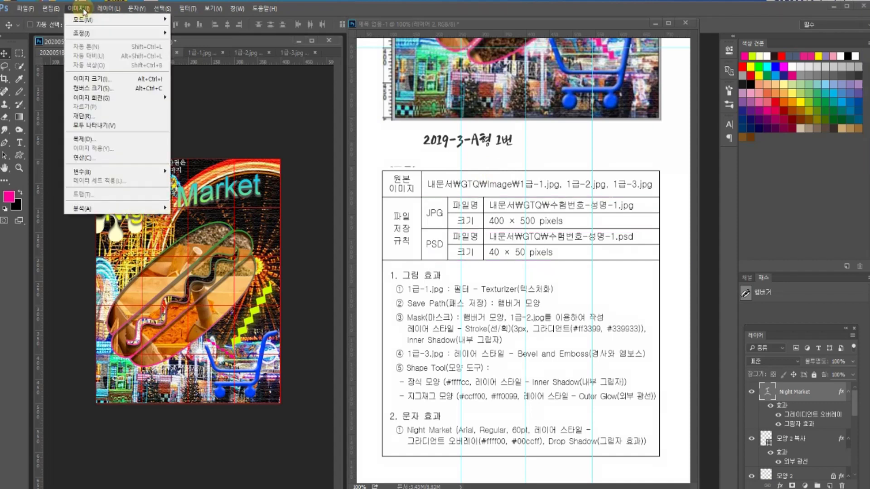
click(93, 83)
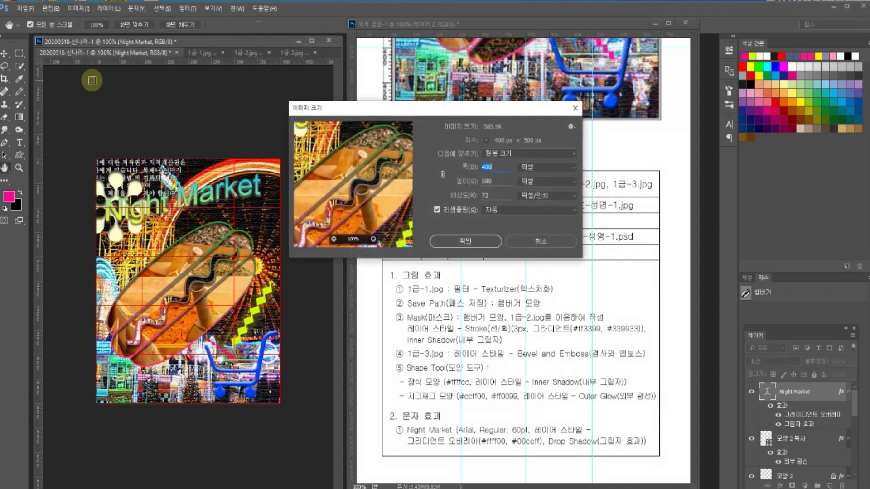
click(497, 167)
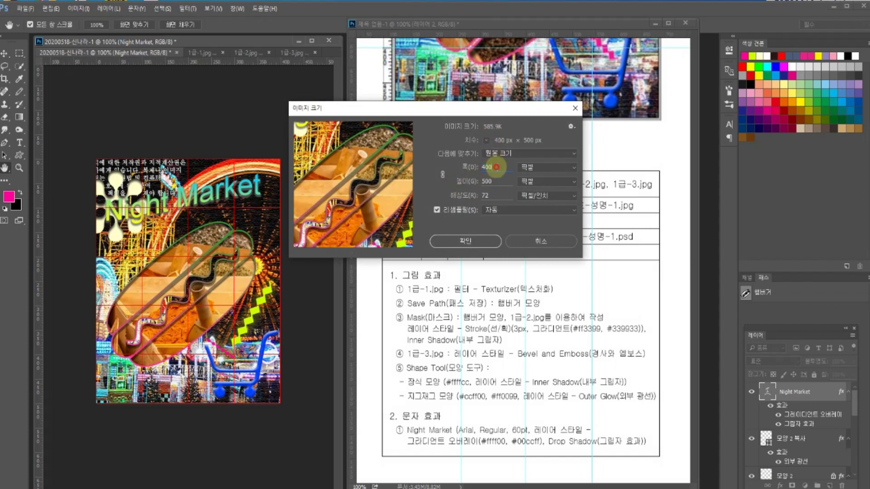
key(BackSpace)
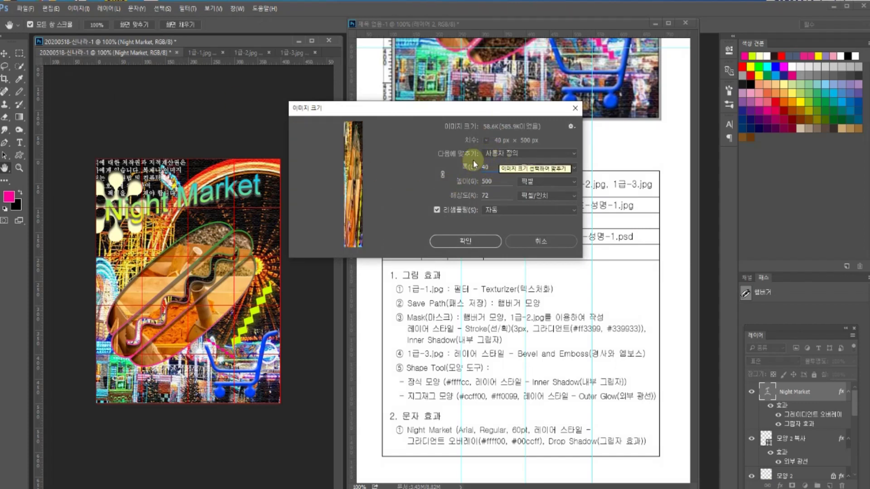
click(442, 174)
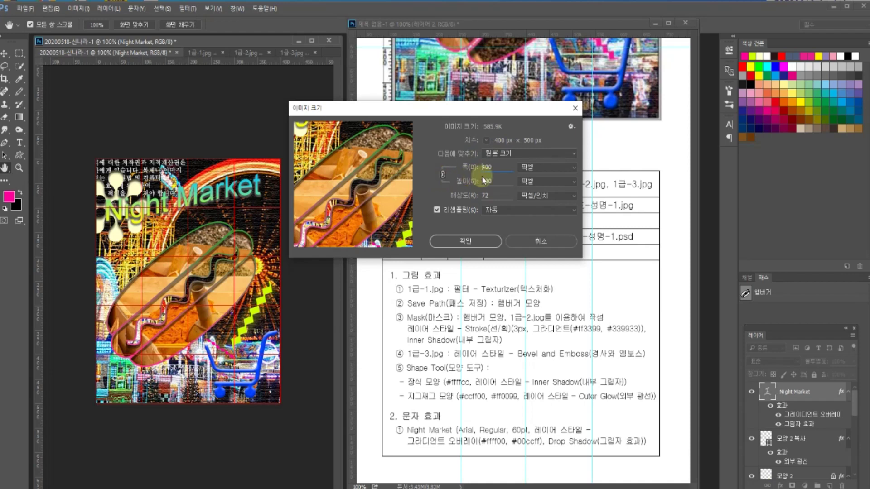
key(BackSpace)
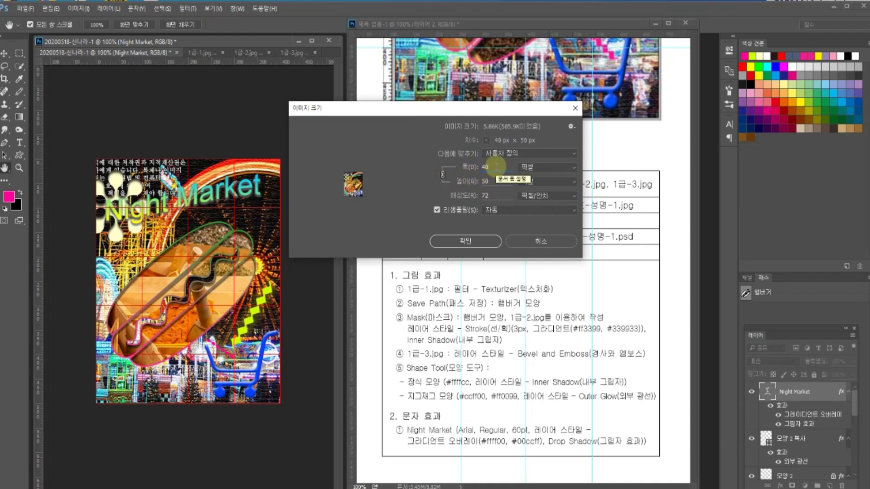
click(467, 241)
key(v)
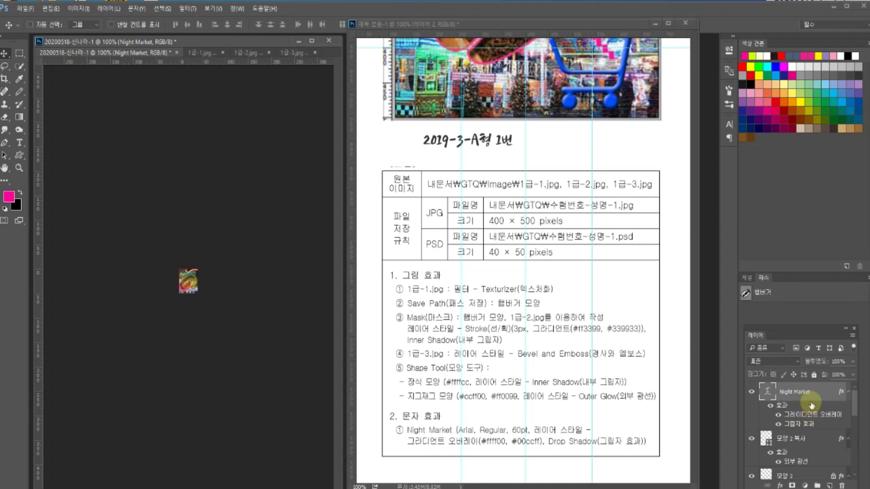
- Save the composite as a Photoshop PSD file and show the Windows desktop
click(20, 10)
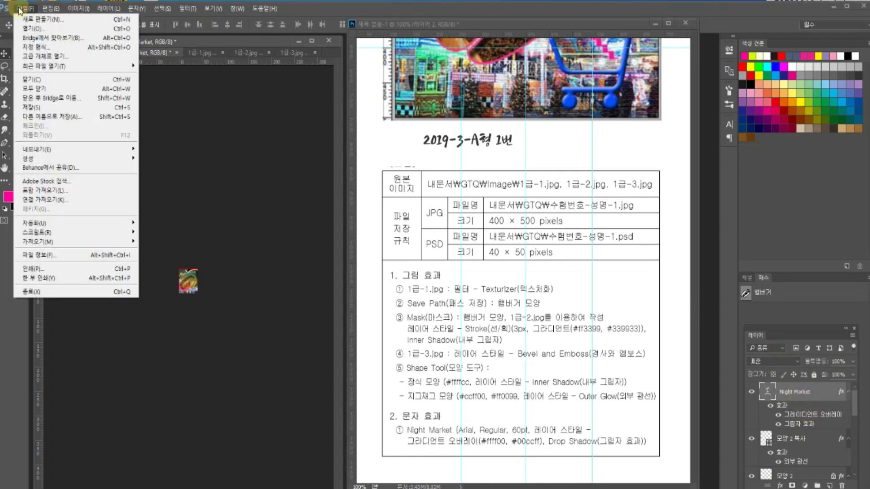
click(49, 118)
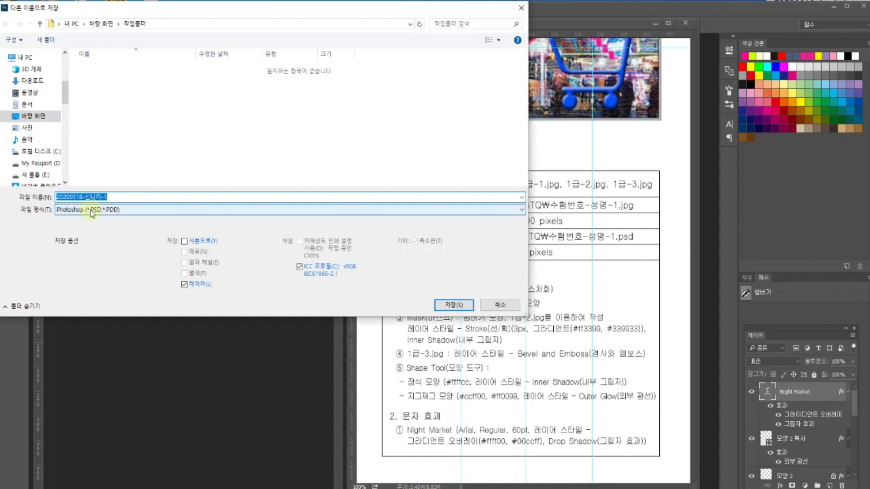
click(452, 305)
click(558, 145)
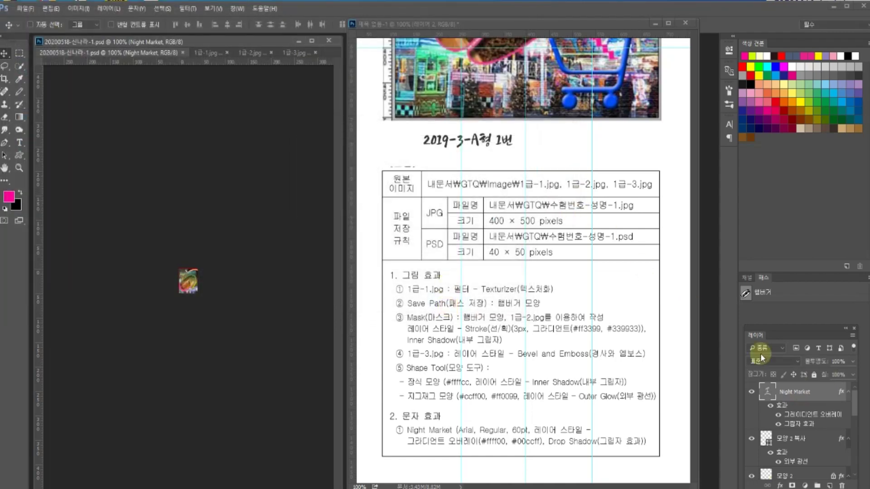
key(super+d)
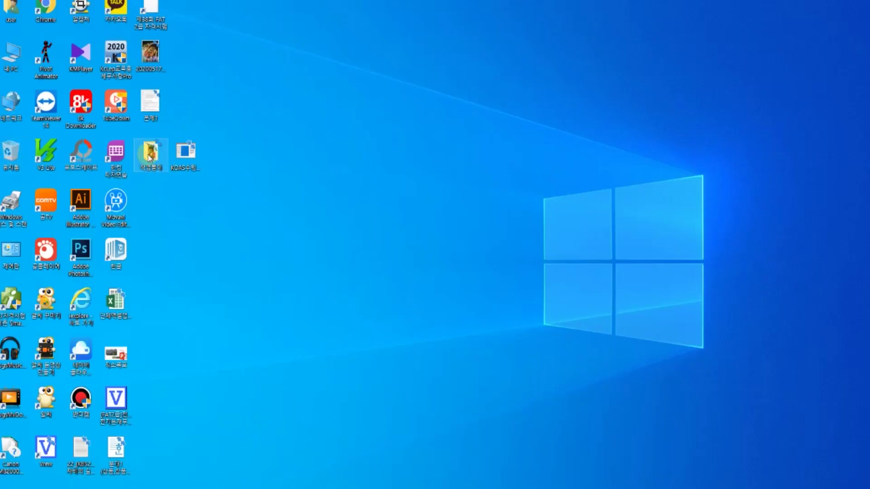
- Copy the JPG and PSD answer files from 작업폴더 into the Documents GTQ folder
double_click(150, 157)
click(322, 118)
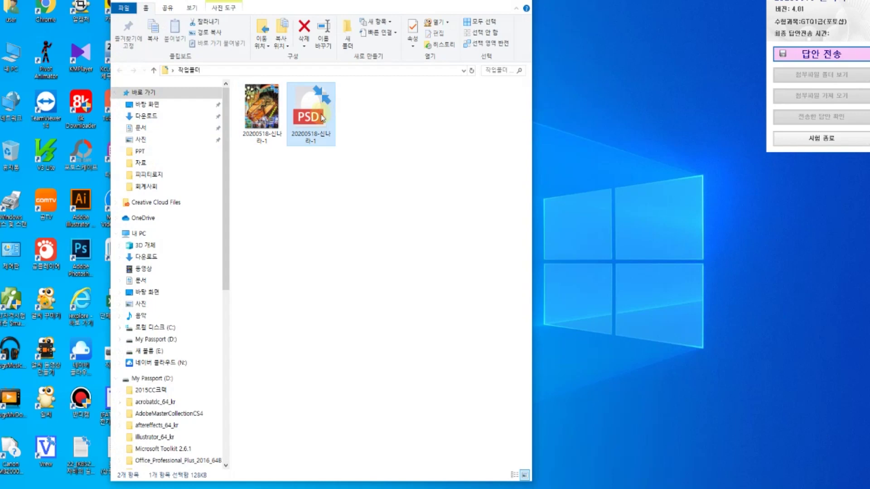
drag(350, 188, 235, 84)
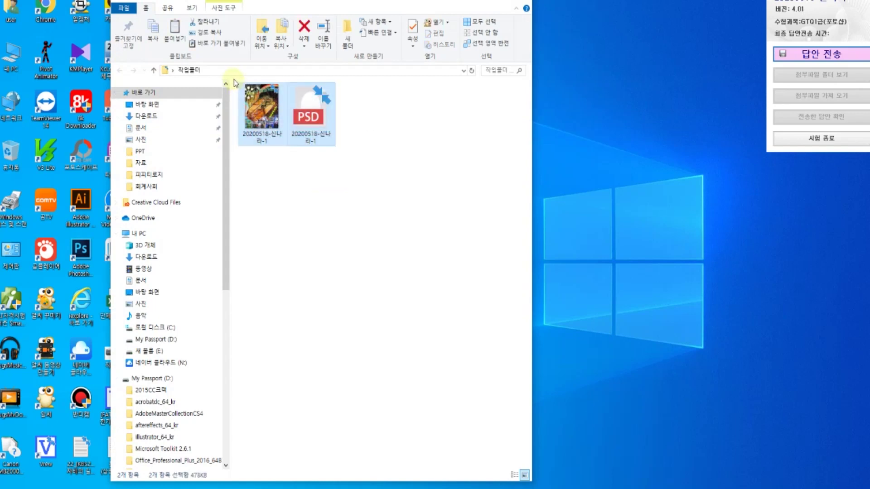
click(144, 129)
double_click(398, 119)
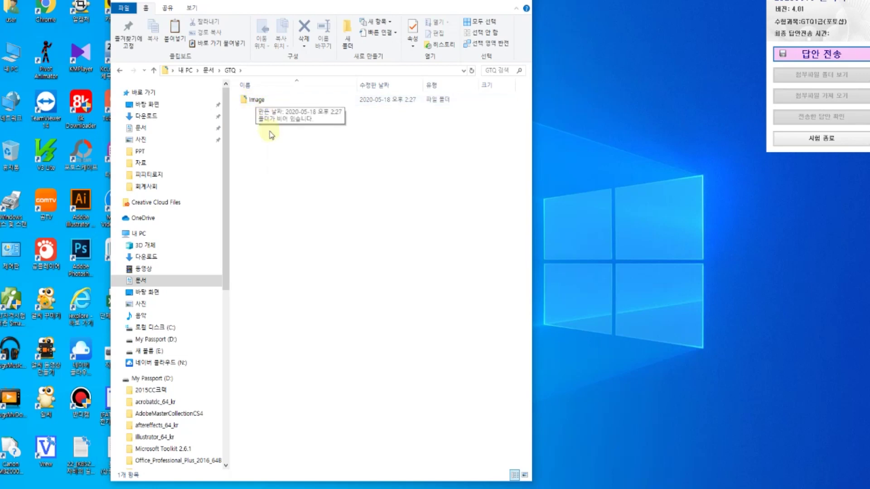
key(ctrl+v)
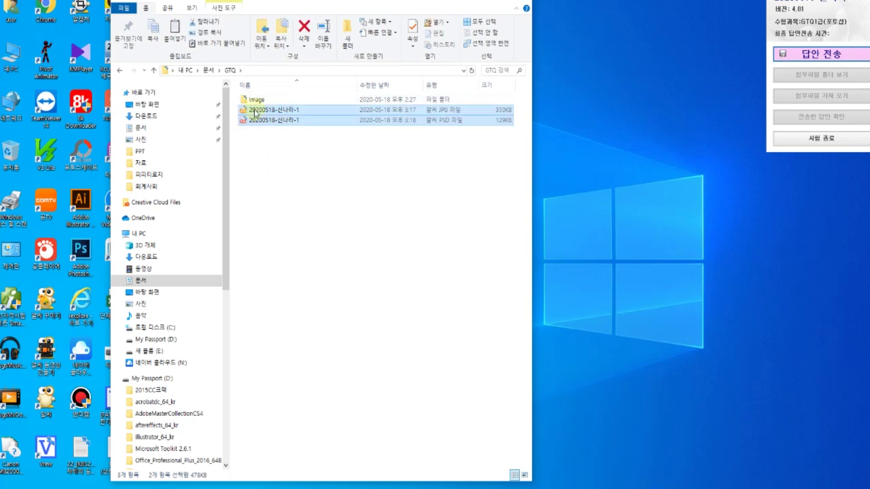
- Send the -1.jpg and -1.psd answer files, acknowledge the success message, and close the window
click(831, 54)
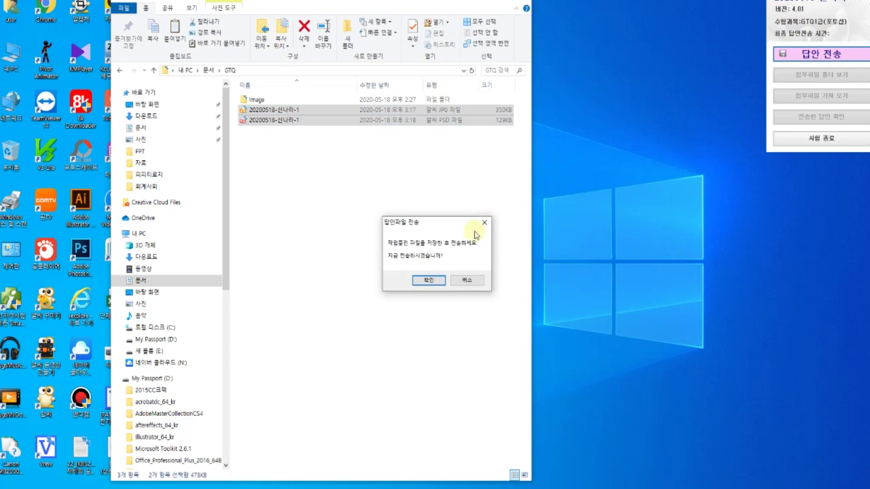
click(433, 281)
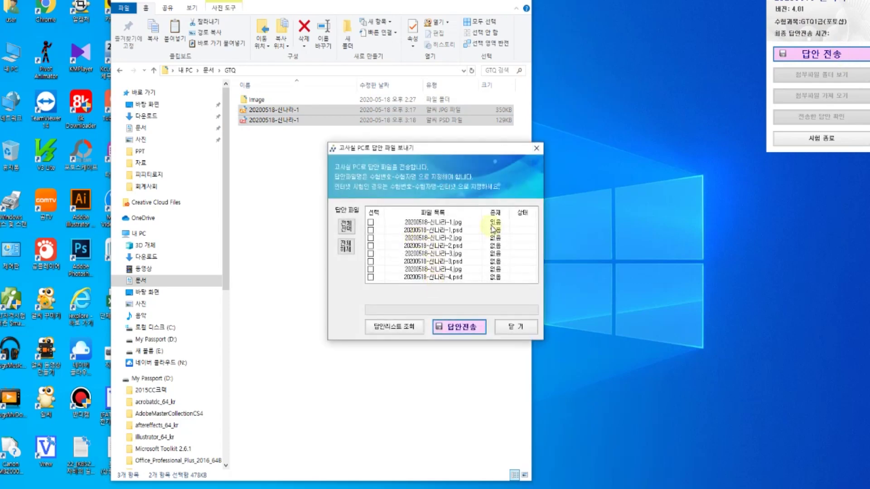
click(371, 222)
click(371, 230)
click(457, 326)
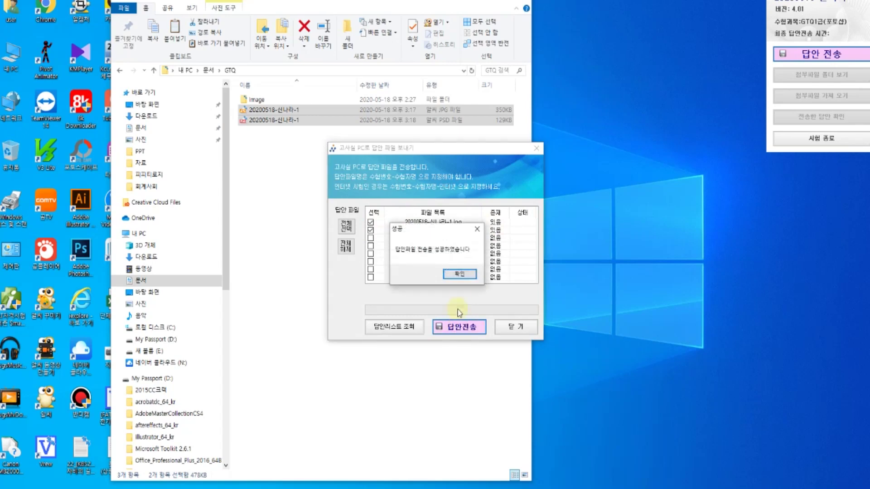
click(462, 274)
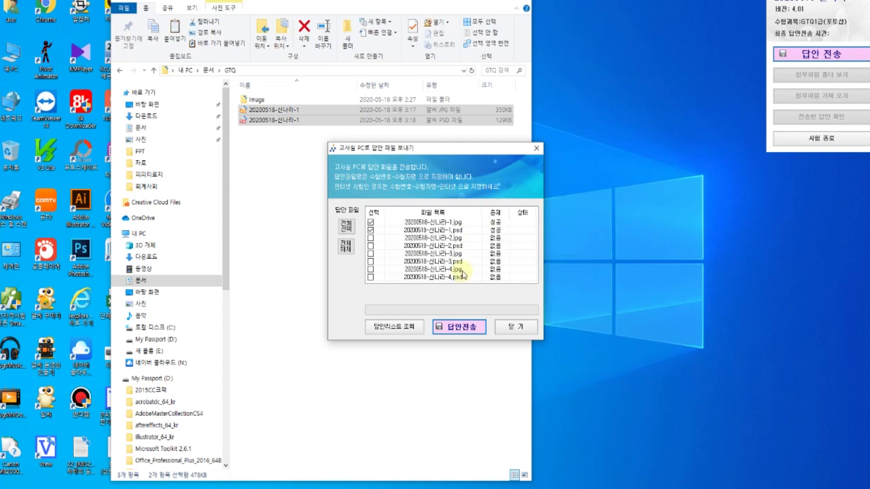
click(505, 327)
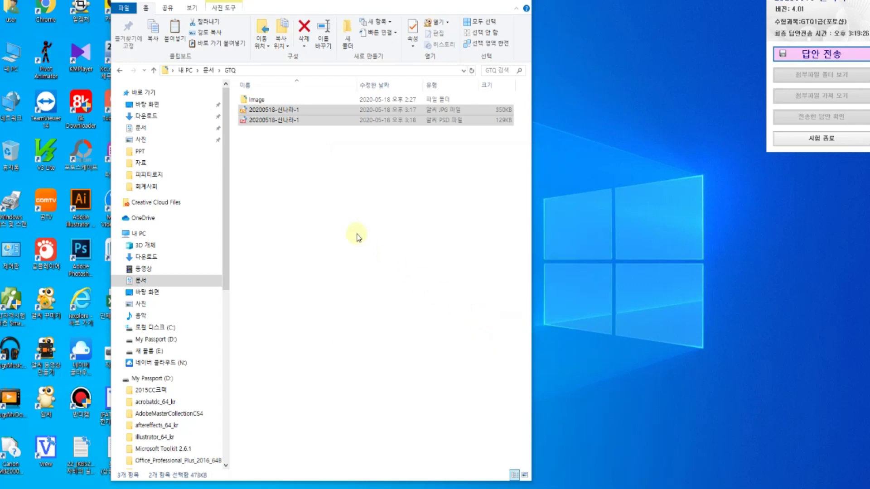